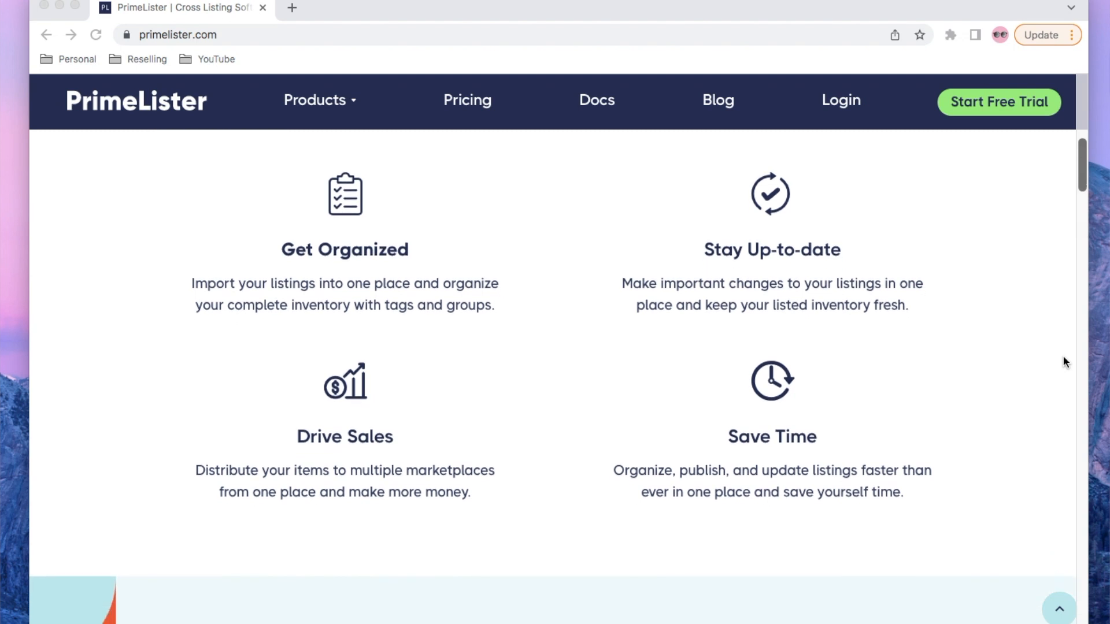
Look over the PrimeLister home page and log in to open the account's management panel.
scroll(1064, 358, down, 3)
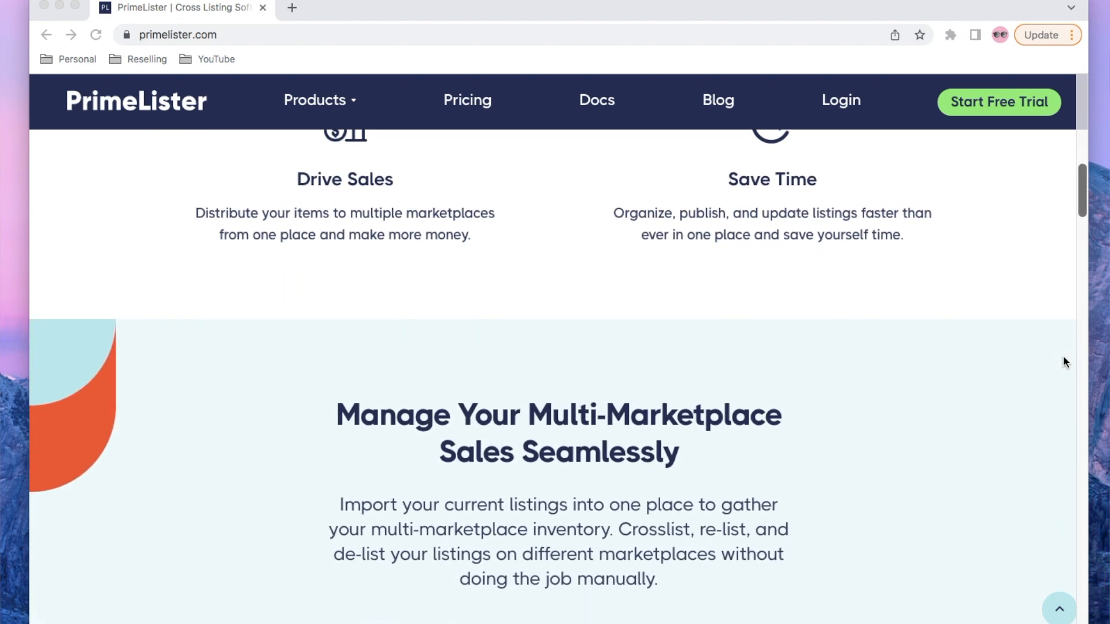
scroll(1064, 359, down, 3)
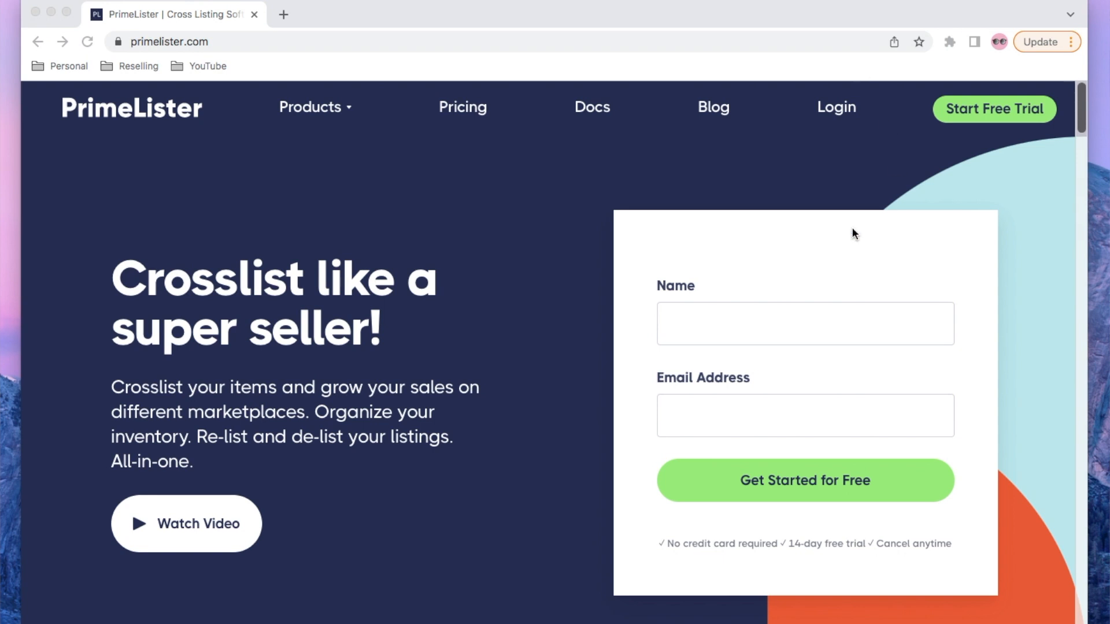
click(837, 113)
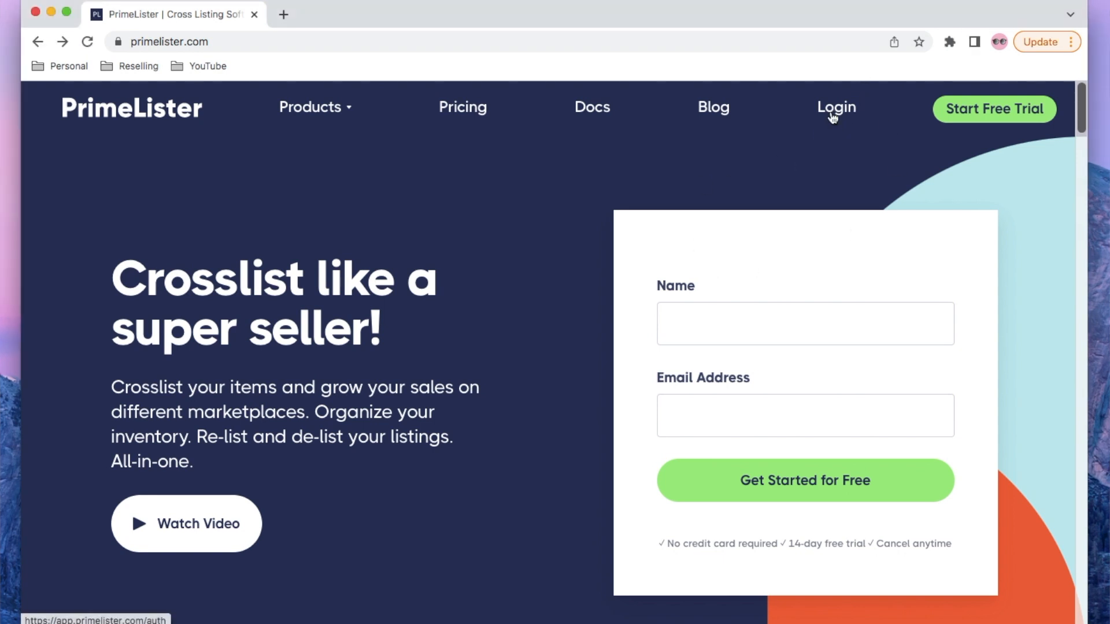
click(833, 115)
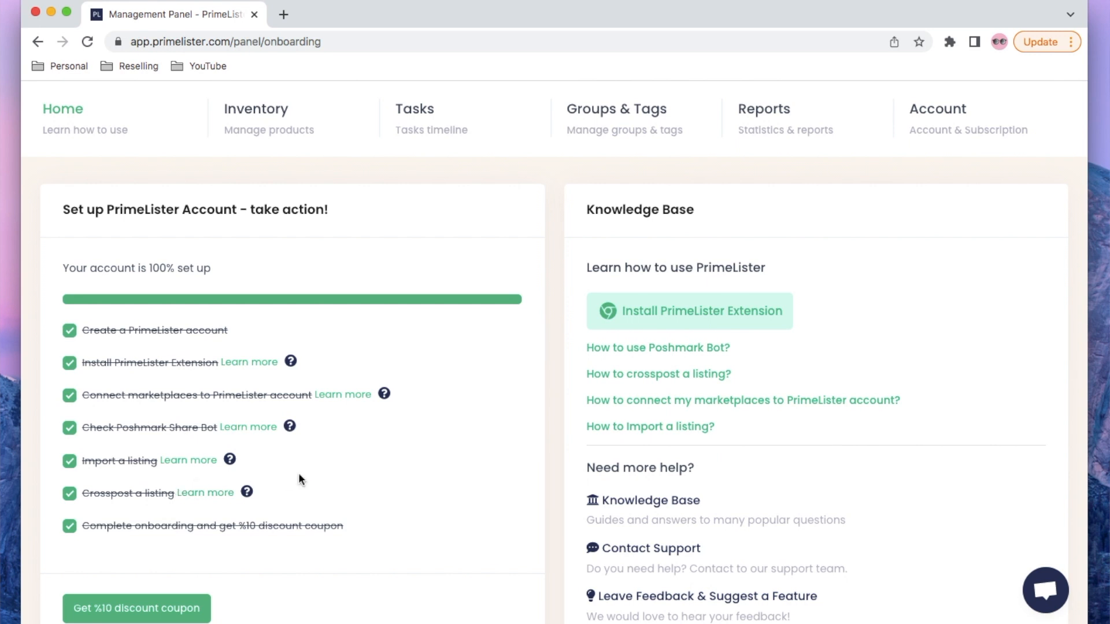
Go through the onboarding guide for installing the PrimeLister extension to the Chrome Web Store and add the extension to Chrome.
click(182, 363)
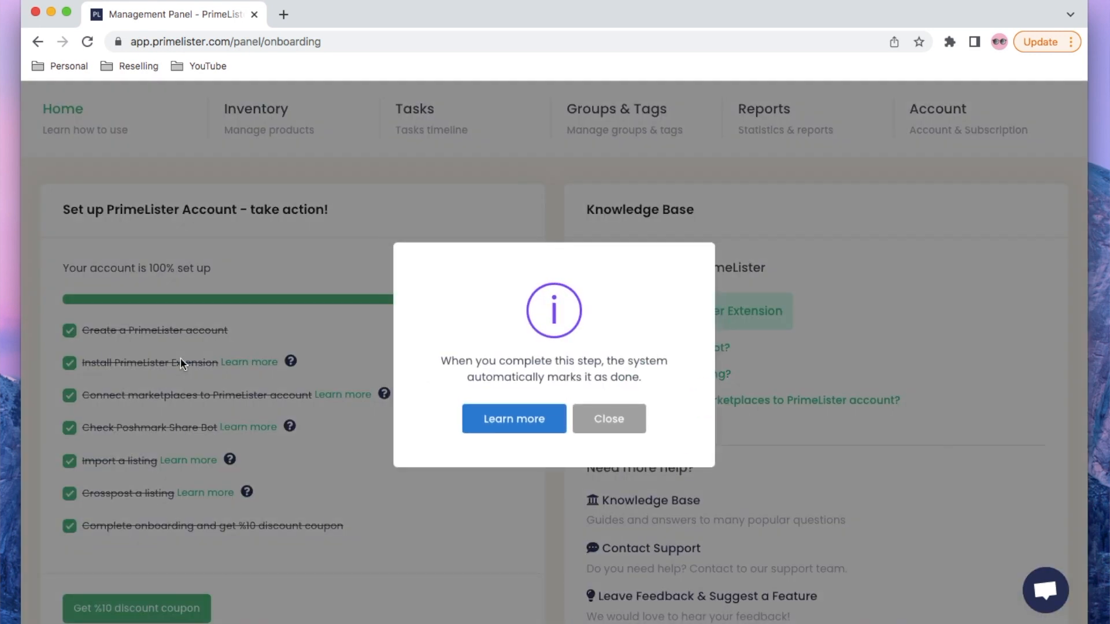
click(510, 428)
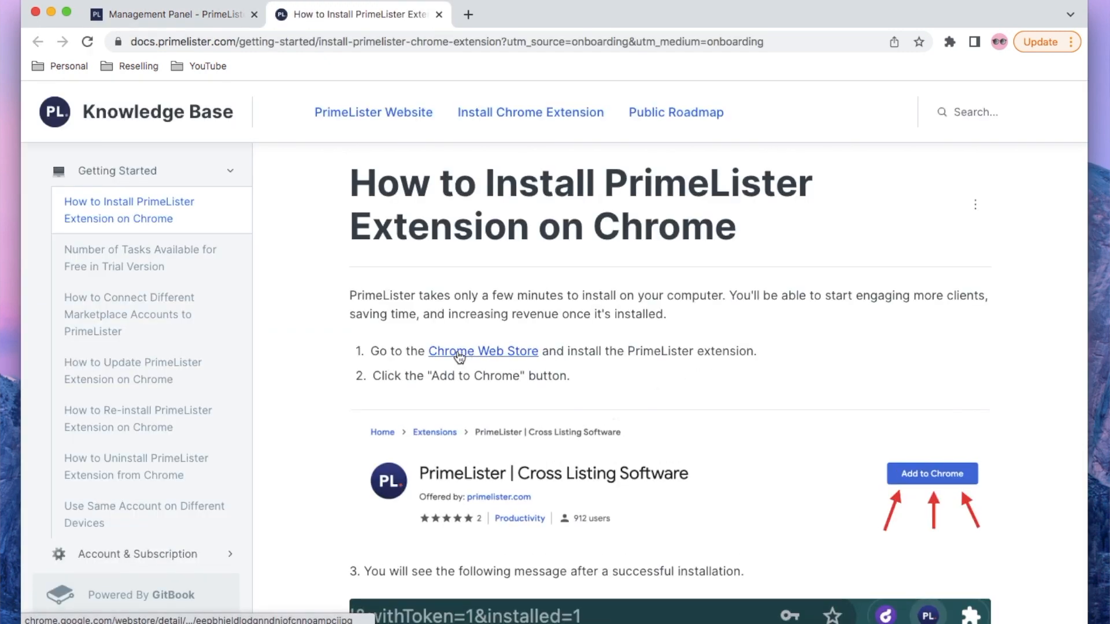
click(460, 354)
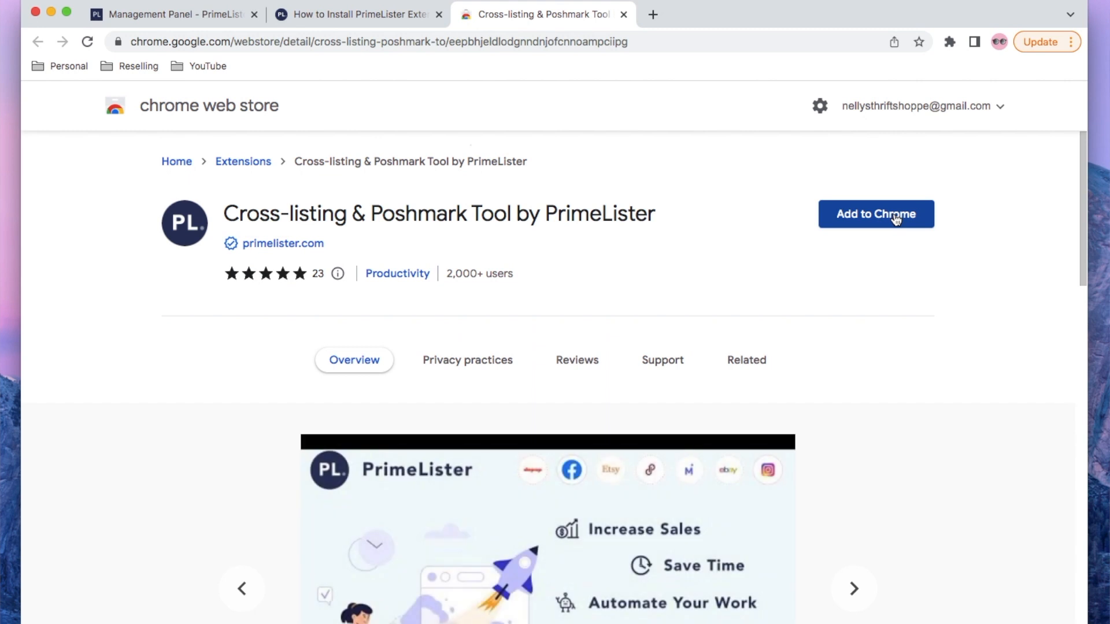
click(896, 219)
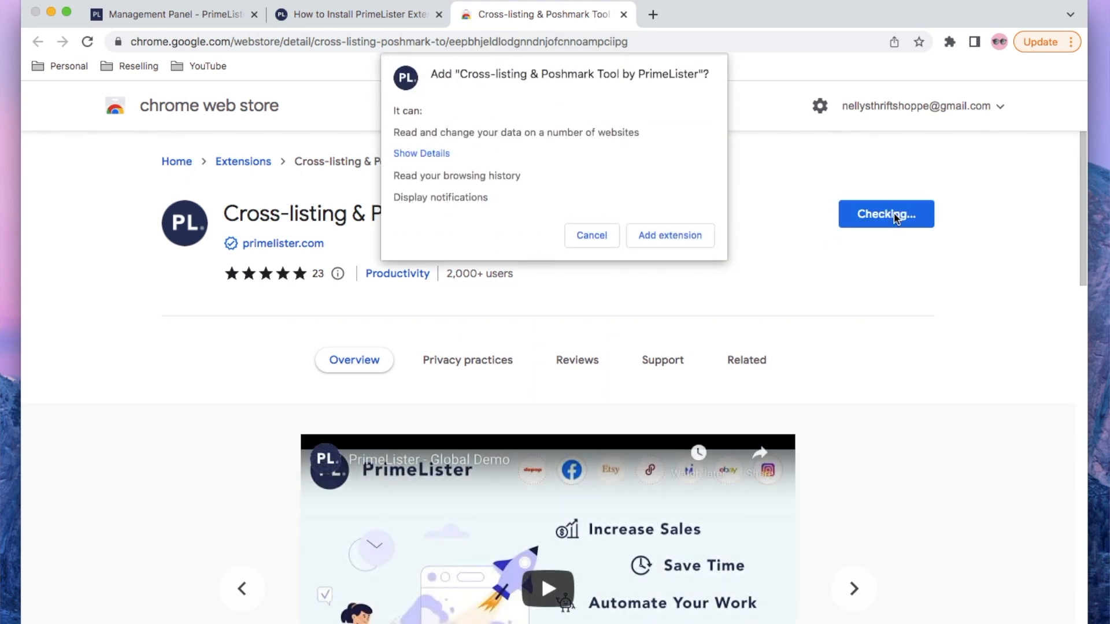
click(681, 236)
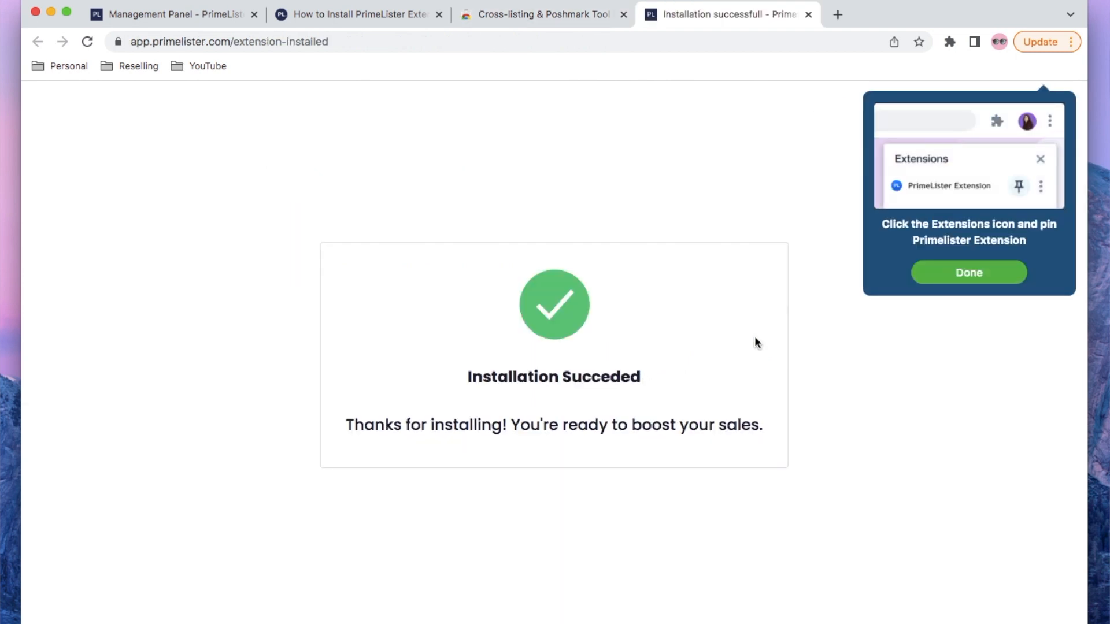
Open the PrimeLister extension from the Poshmark closet page and look through its marketplace shortcuts.
click(951, 42)
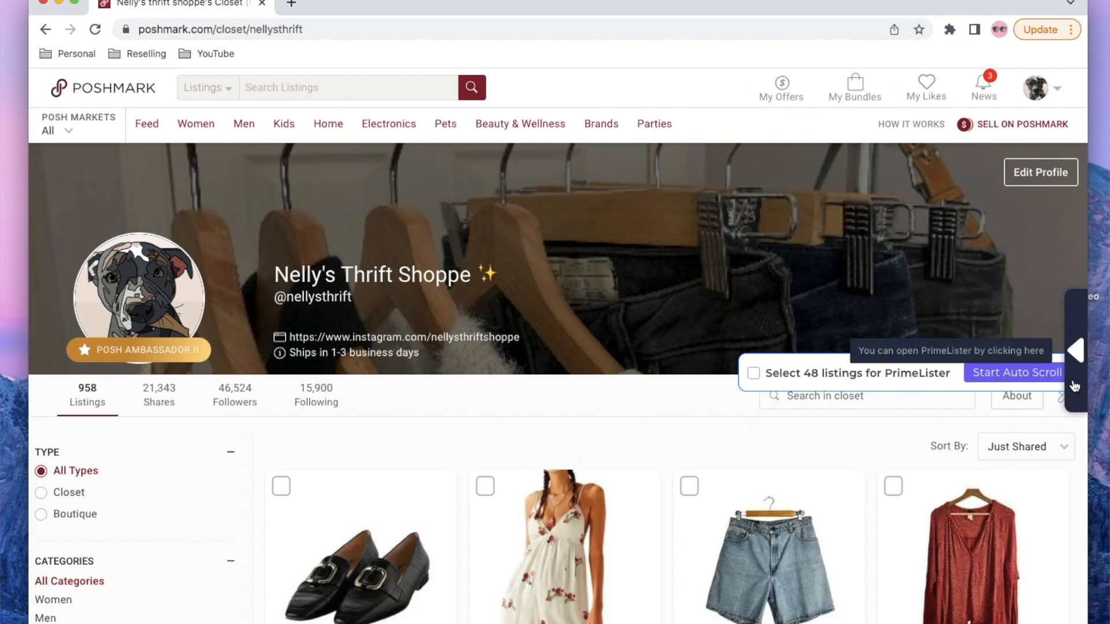
click(951, 31)
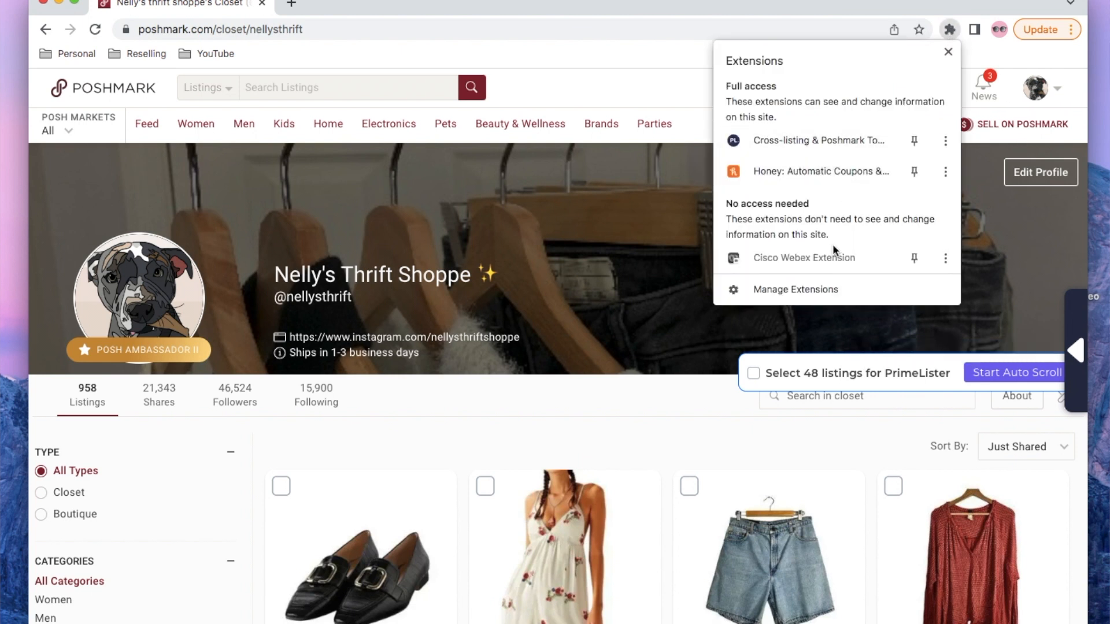
click(826, 139)
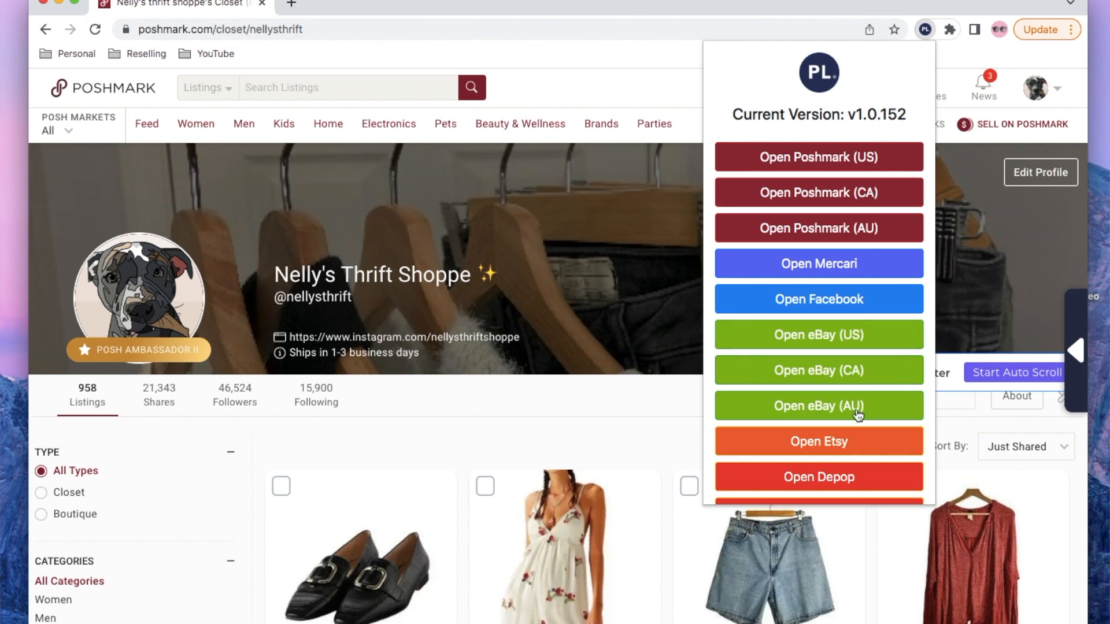
scroll(854, 465, down, 1)
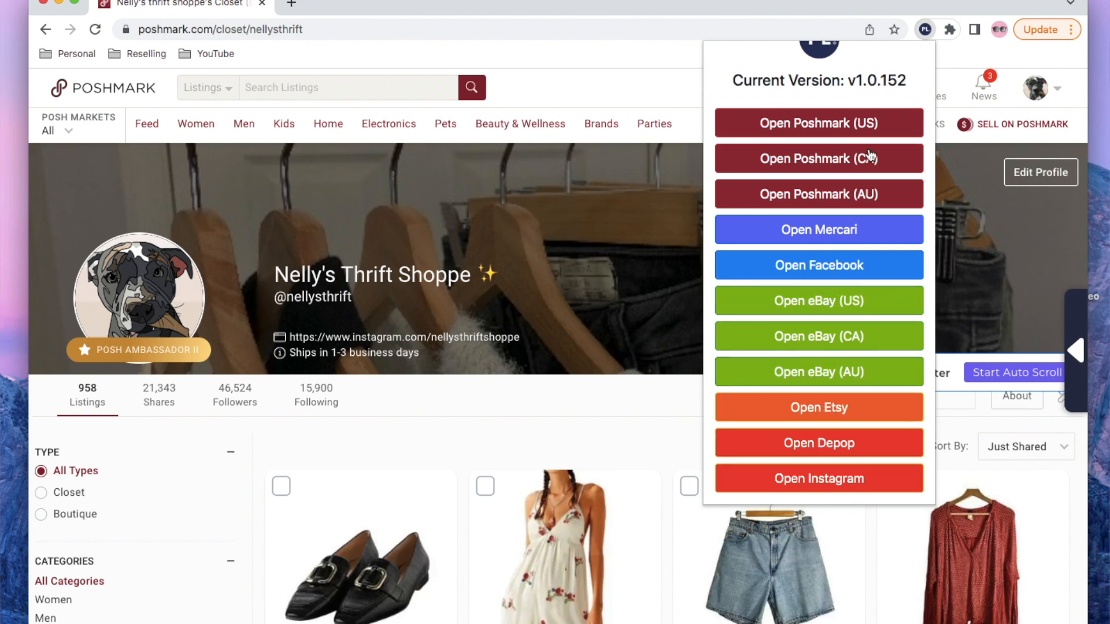
scroll(869, 173, down, 1)
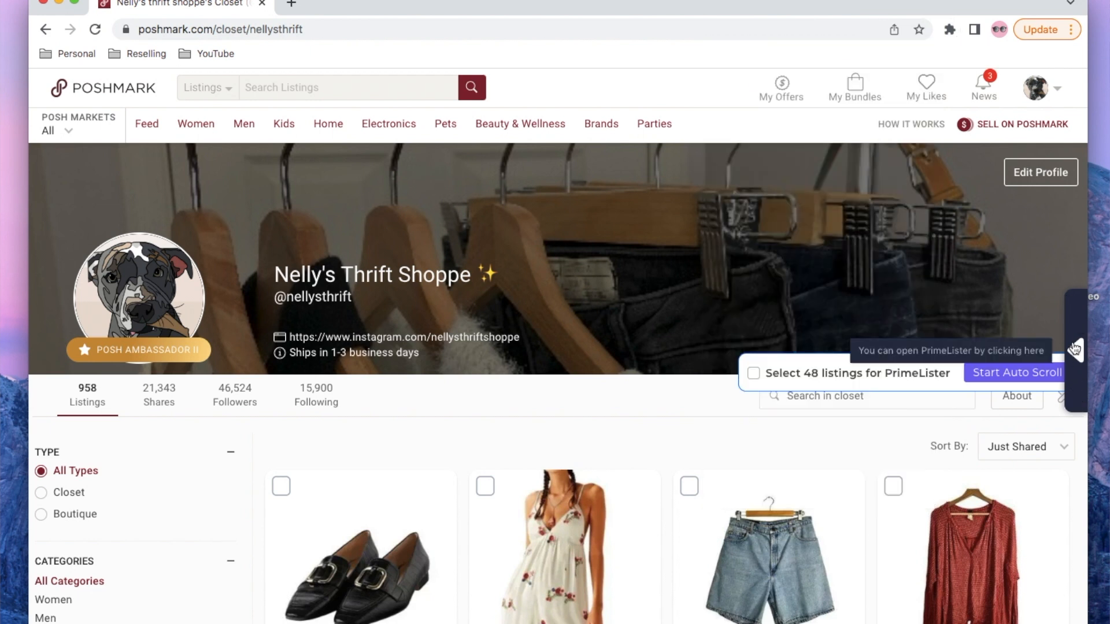
Open PrimeLister on the Poshmark closet page and compare its Listing Actions with the Poshmark Assistant tools.
click(1075, 350)
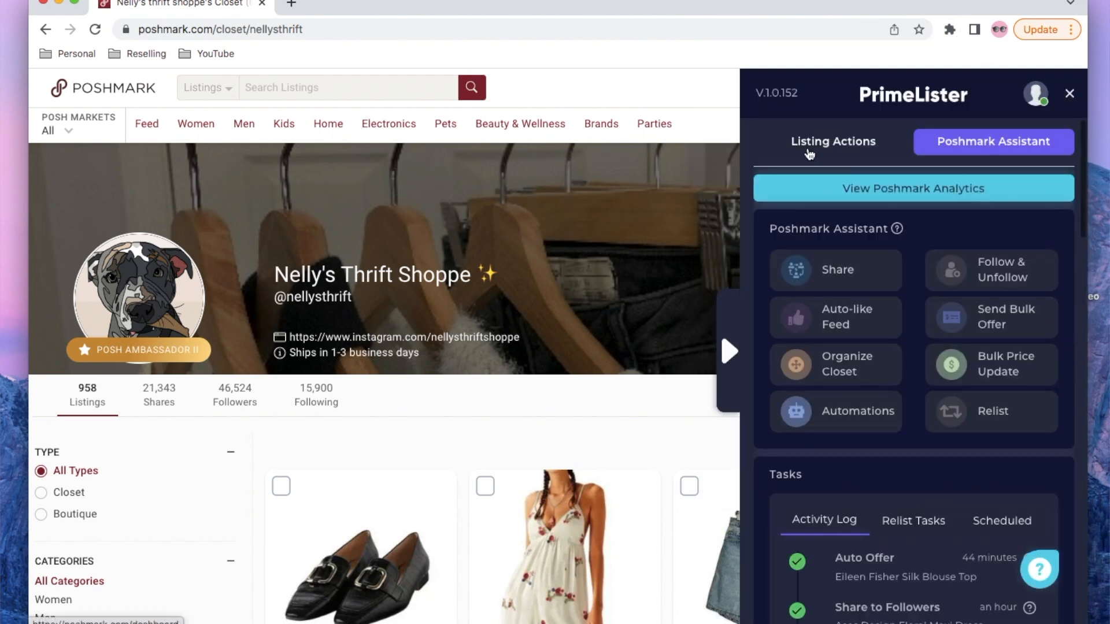
click(809, 152)
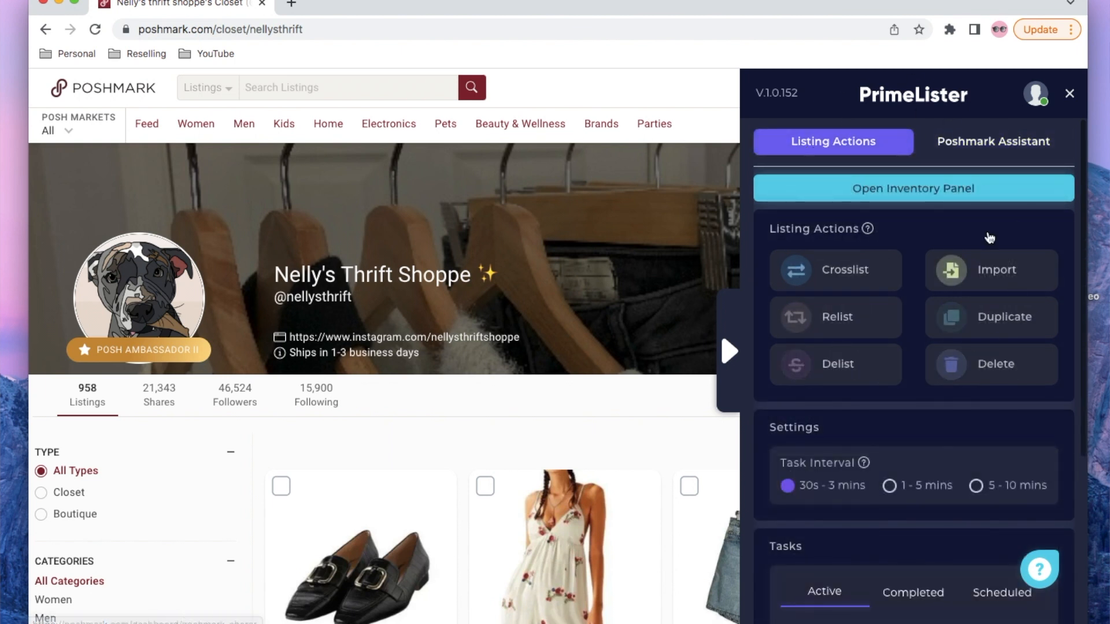
click(951, 141)
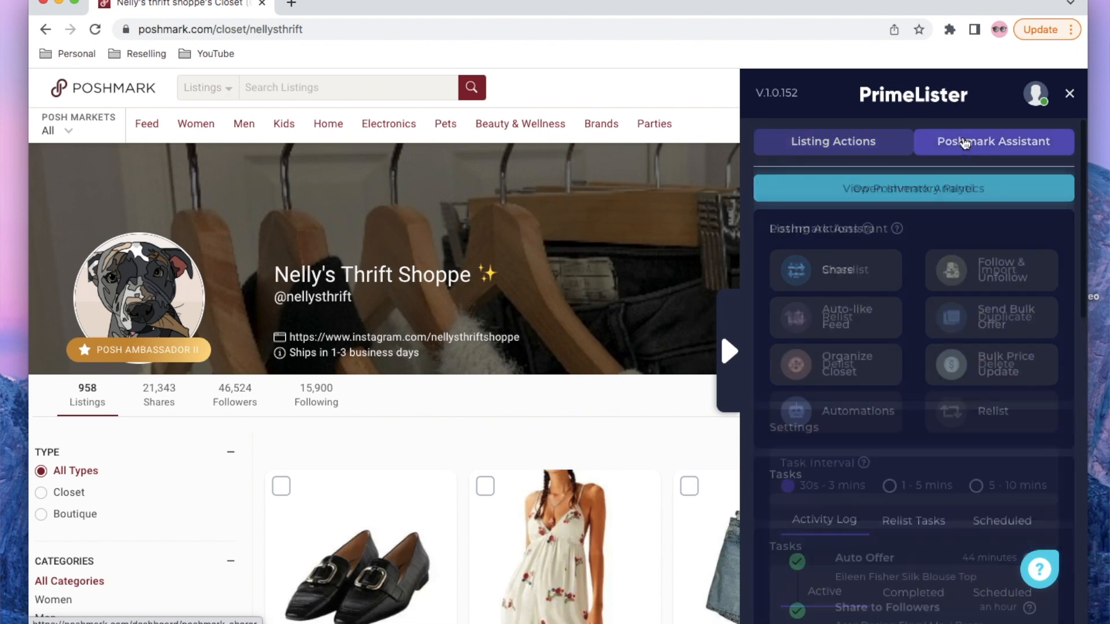
click(838, 144)
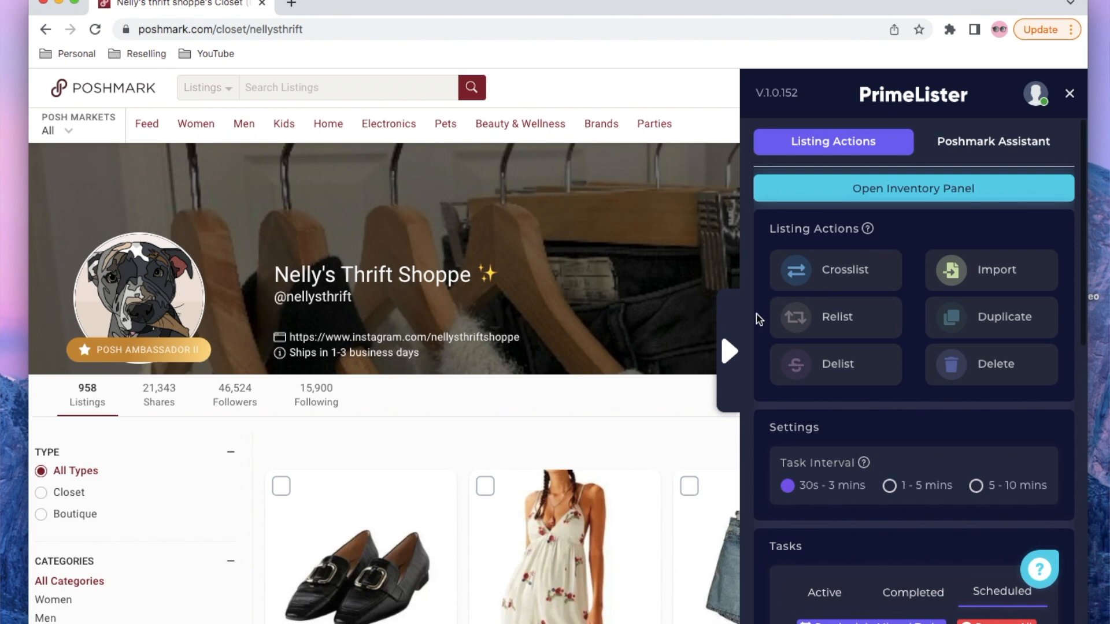
Select the Vintage Levi's Bermuda Jean Shorts listing in the Poshmark closet and bring the PrimeLister actions back up.
scroll(717, 347, down, 5)
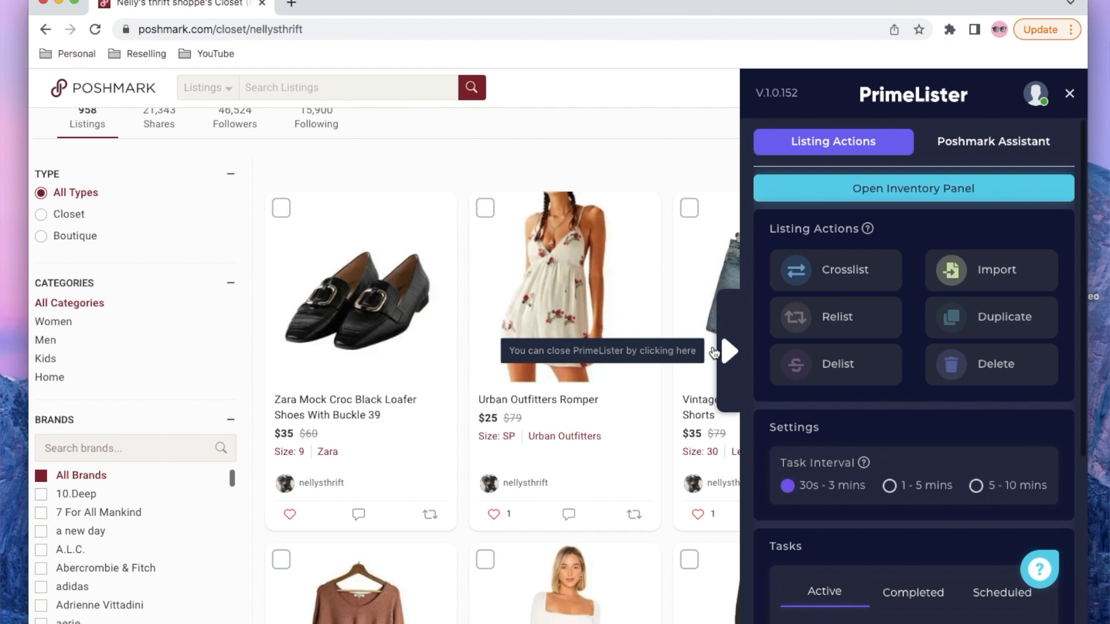
click(730, 353)
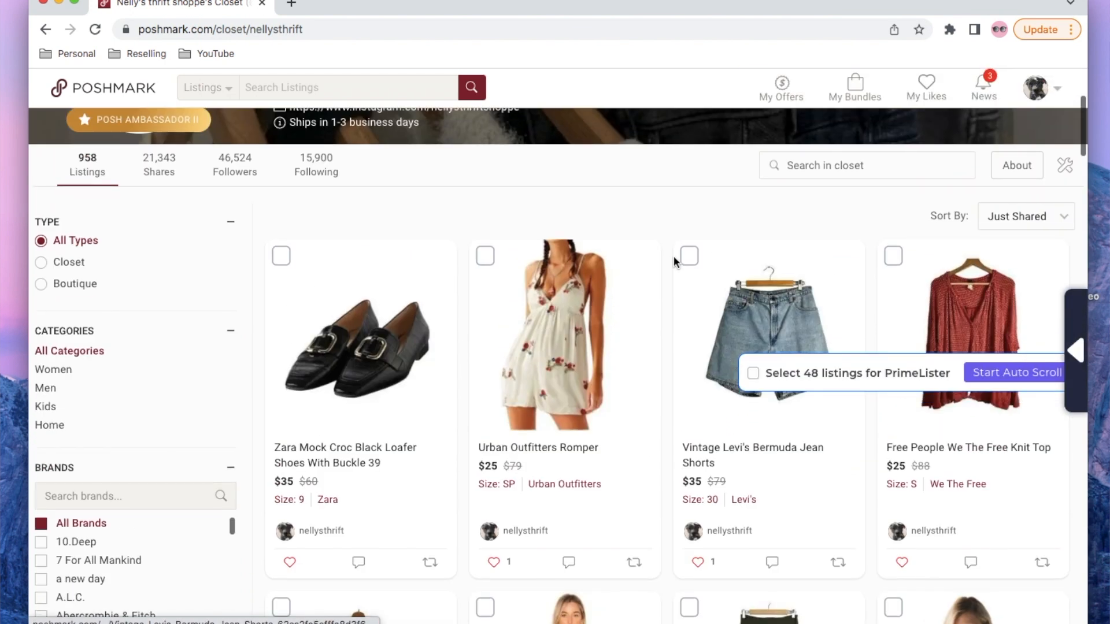
click(689, 256)
click(1076, 350)
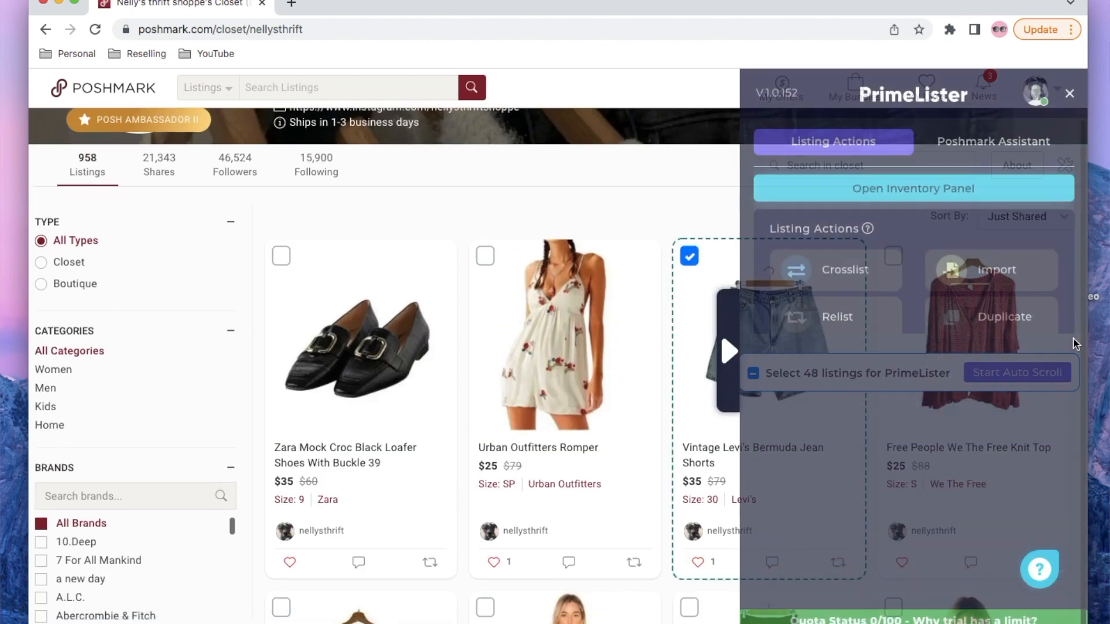
Crosslist the selected listing to Mercari, confirm the task and dismiss the start notice.
click(837, 278)
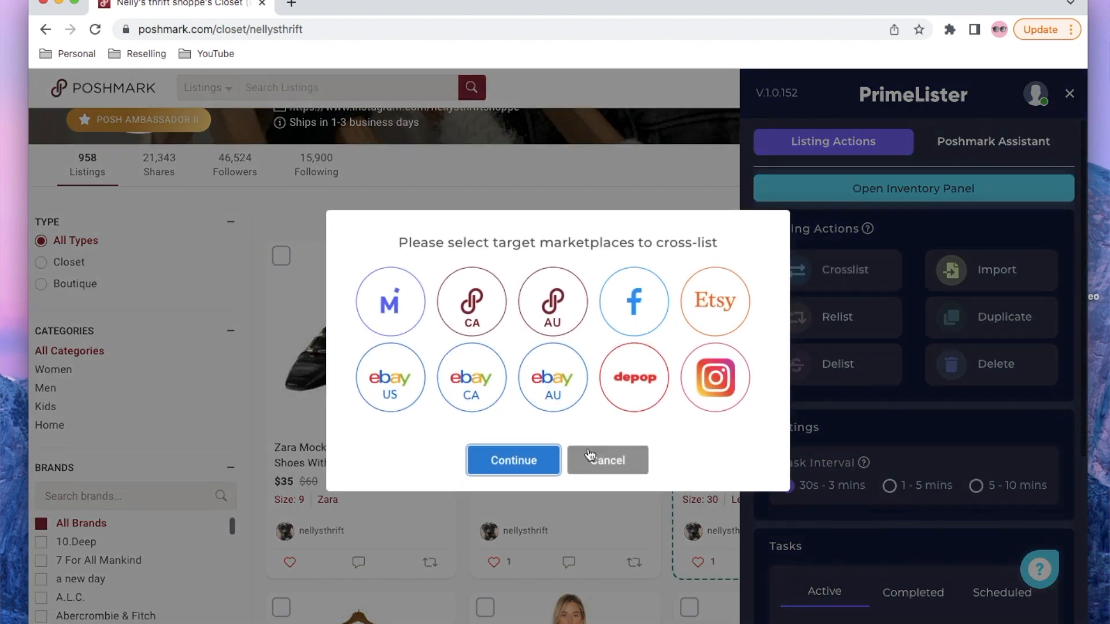
click(399, 308)
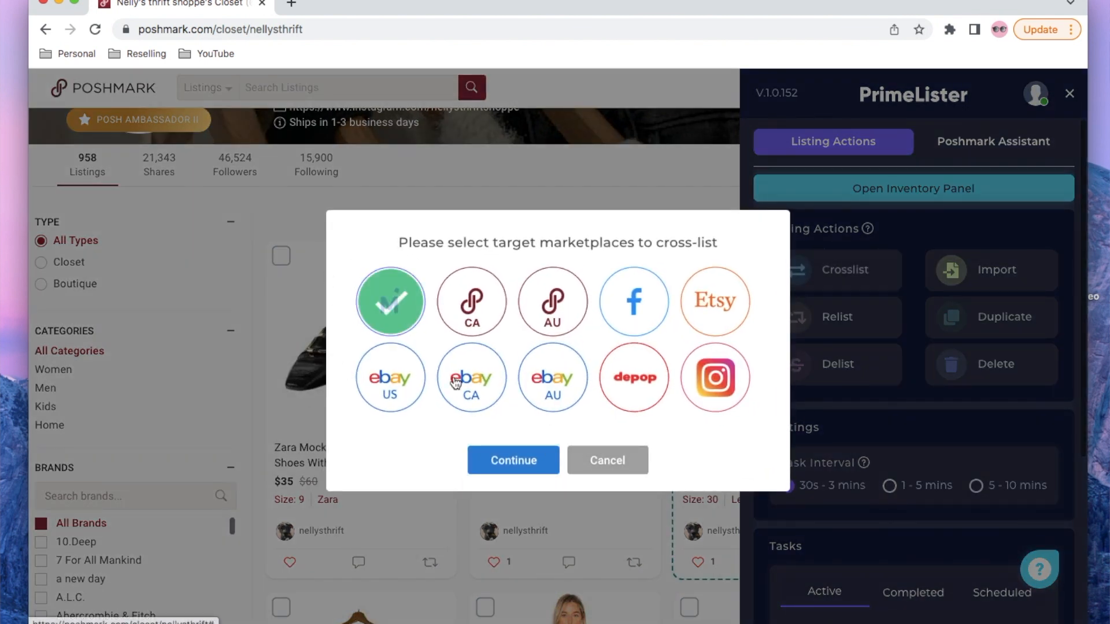
click(506, 461)
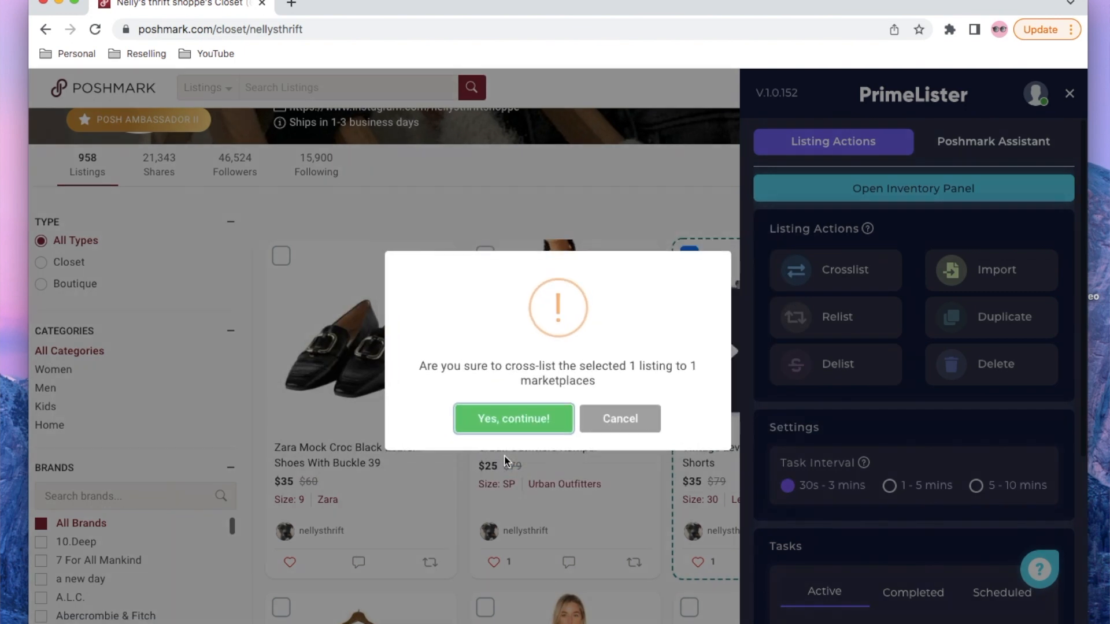
click(514, 418)
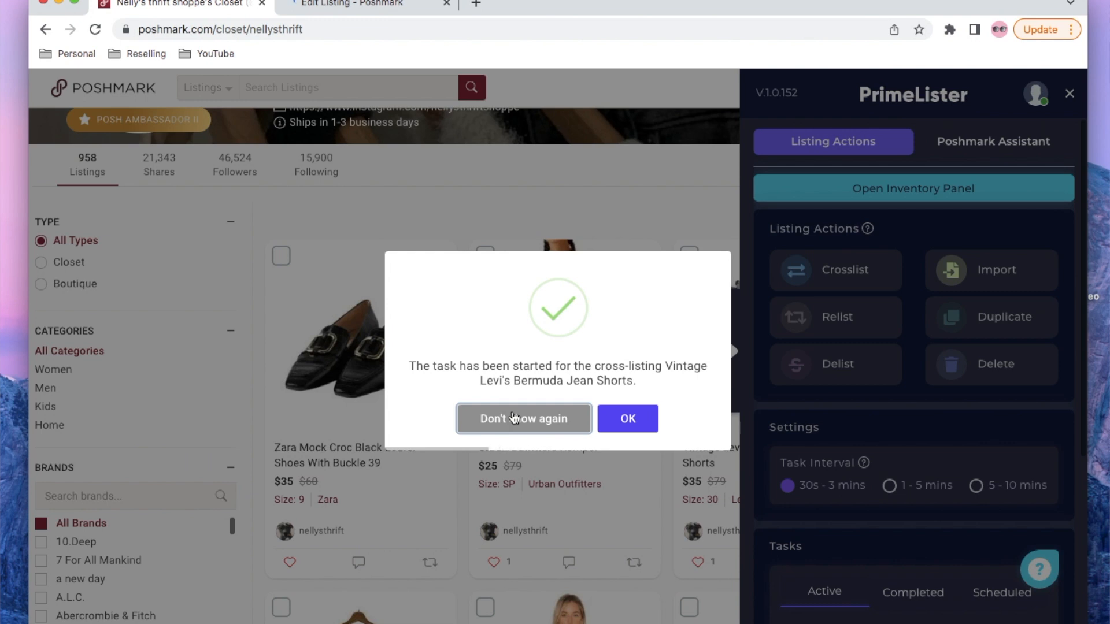
click(513, 418)
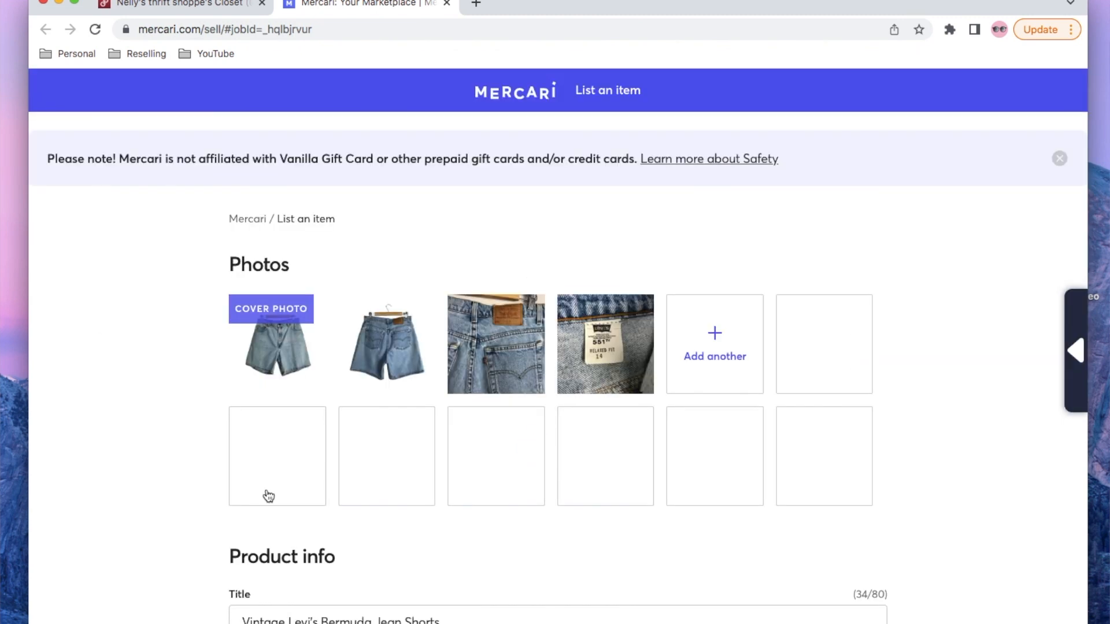
Review the prefilled Mercari listing form, checking photos, title, description, category, brand, condition, size, shipping and price.
scroll(462, 498, down, 5)
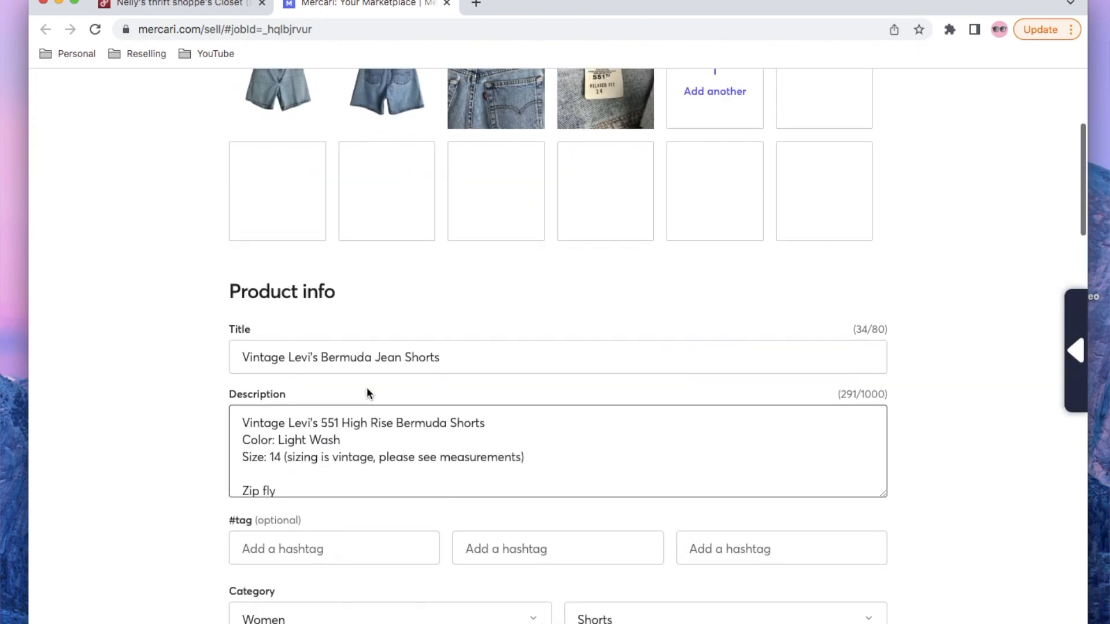
scroll(394, 412, down, 3)
scroll(393, 413, up, 3)
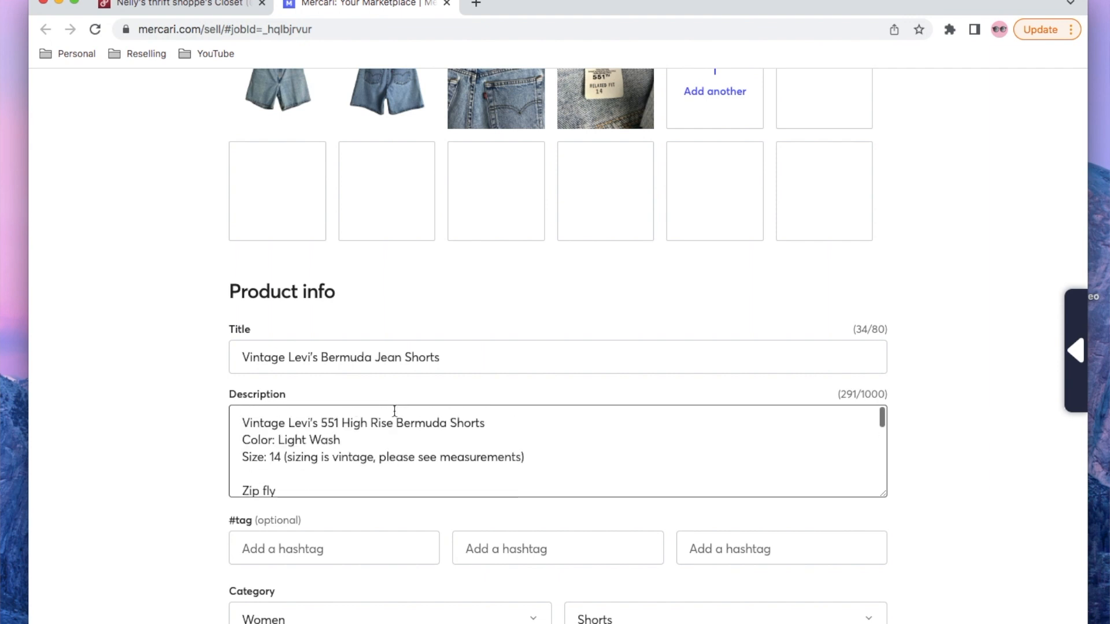
scroll(75, 464, down, 3)
scroll(75, 466, down, 3)
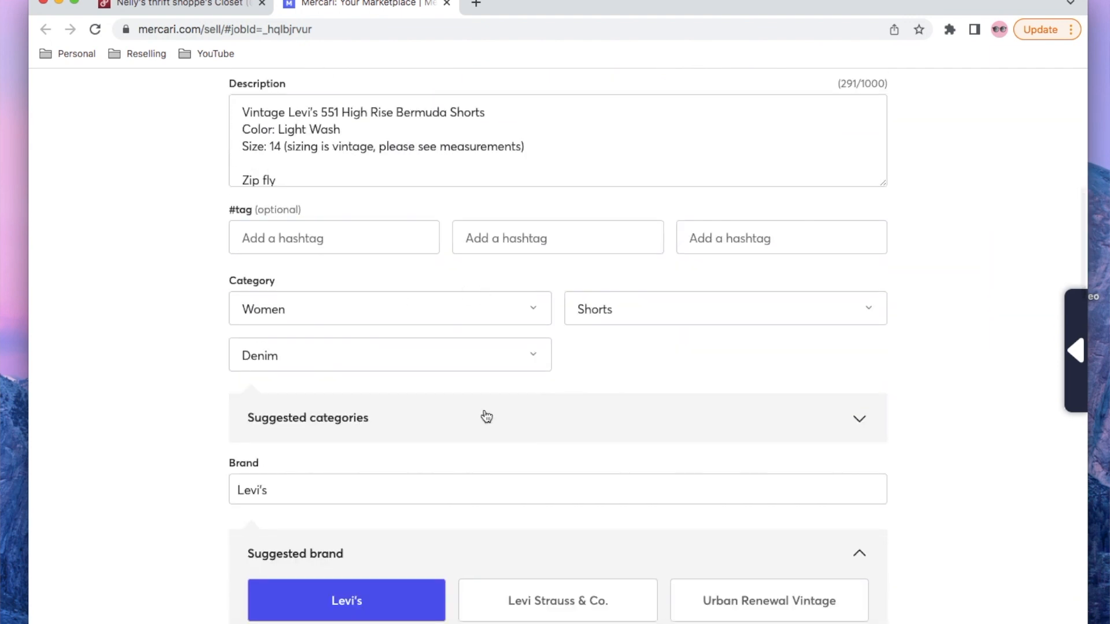
scroll(482, 407, down, 2)
scroll(286, 453, down, 7)
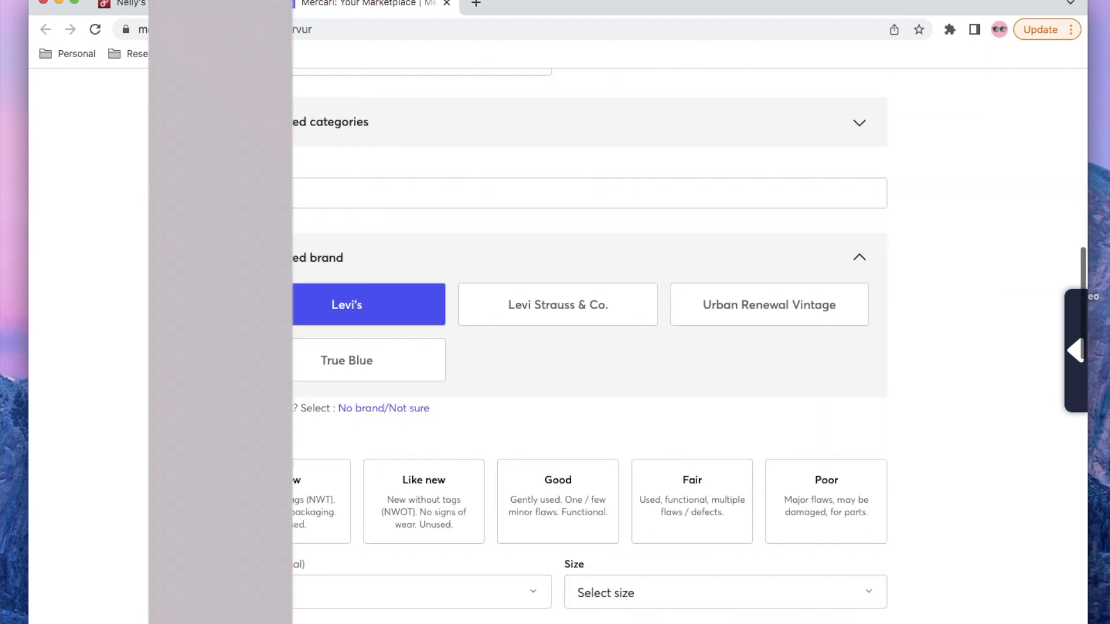
scroll(733, 294, down, 2)
scroll(732, 294, up, 2)
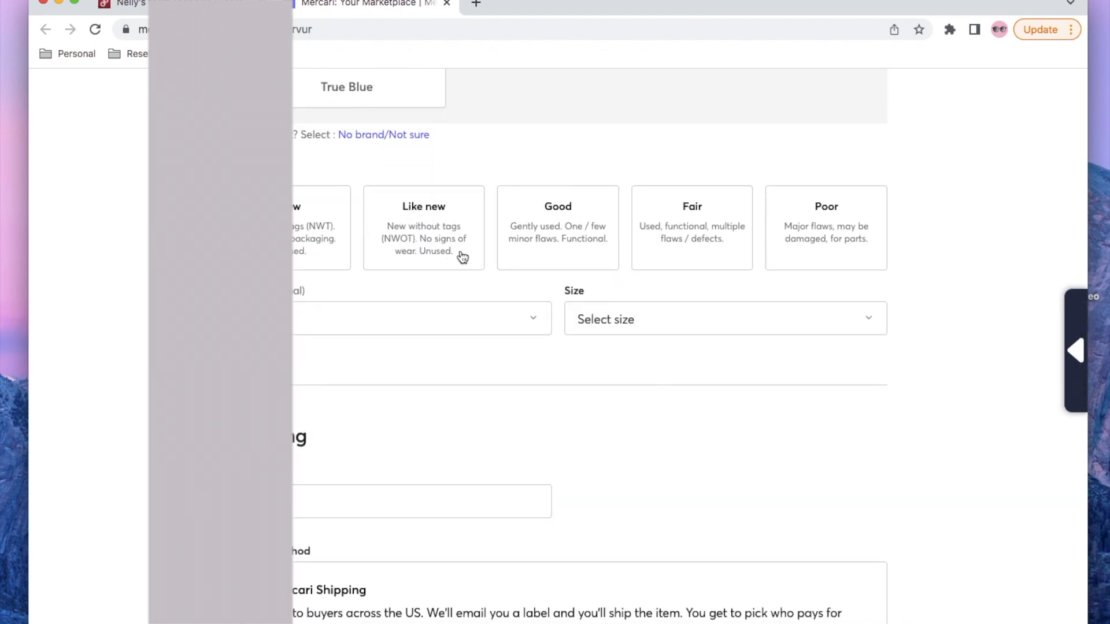
scroll(648, 328, down, 3)
scroll(646, 324, down, 5)
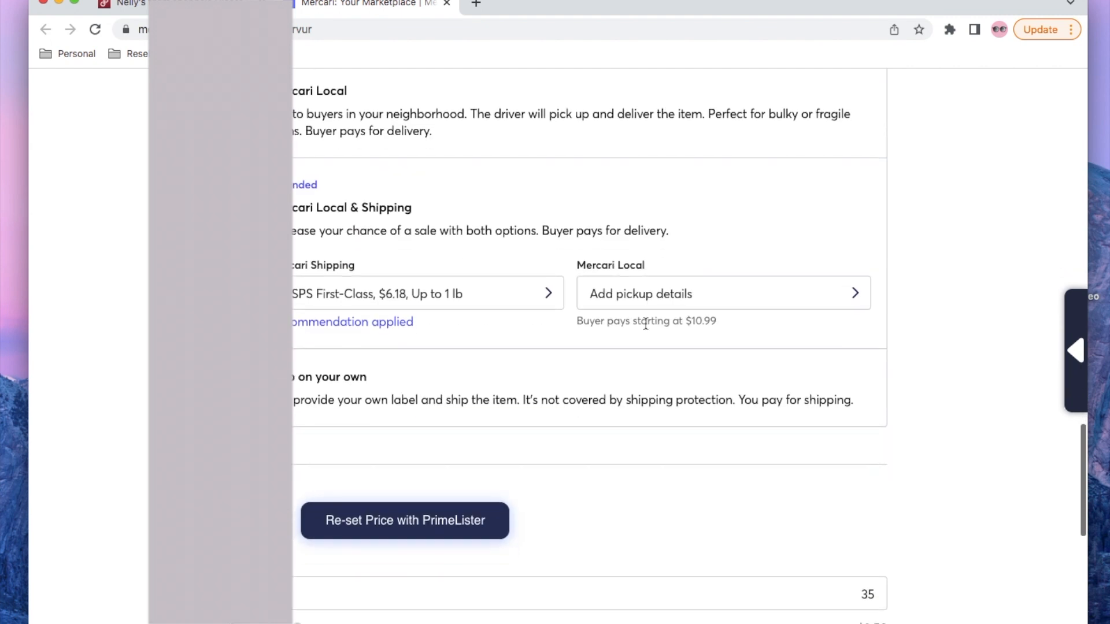
scroll(644, 327, up, 15)
scroll(644, 324, up, 10)
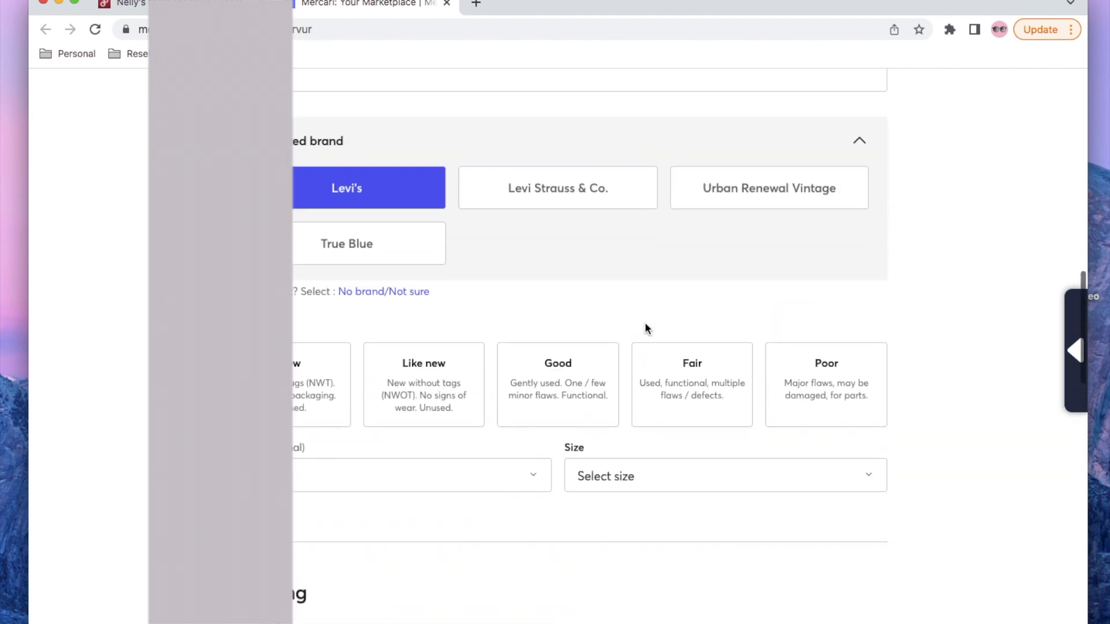
scroll(645, 323, down, 4)
scroll(645, 324, down, 2)
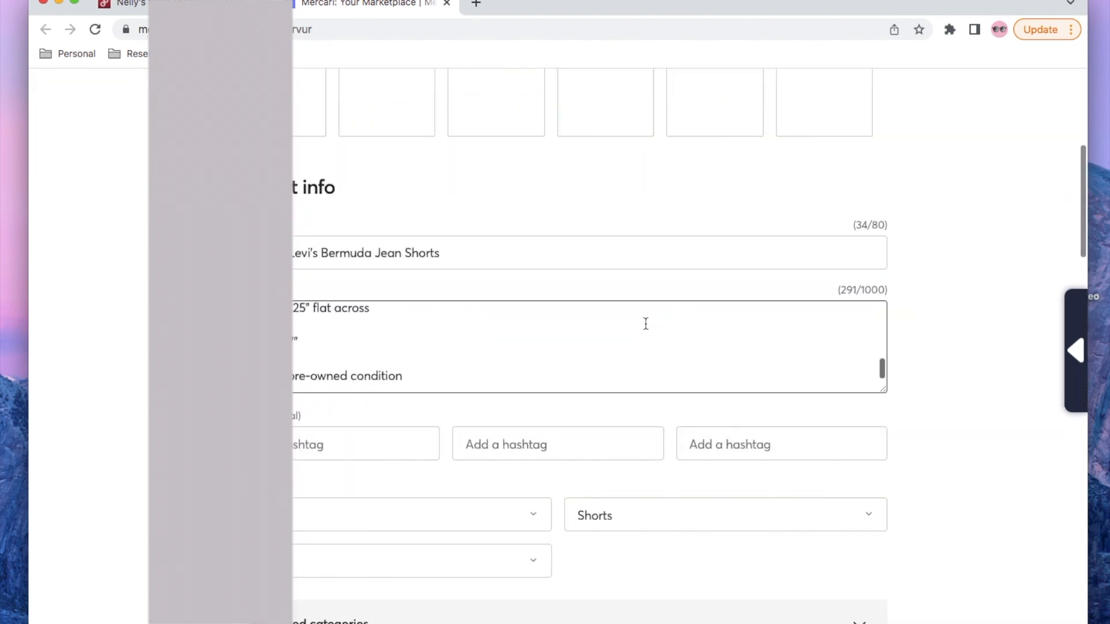
scroll(624, 492, down, 7)
scroll(624, 498, down, 15)
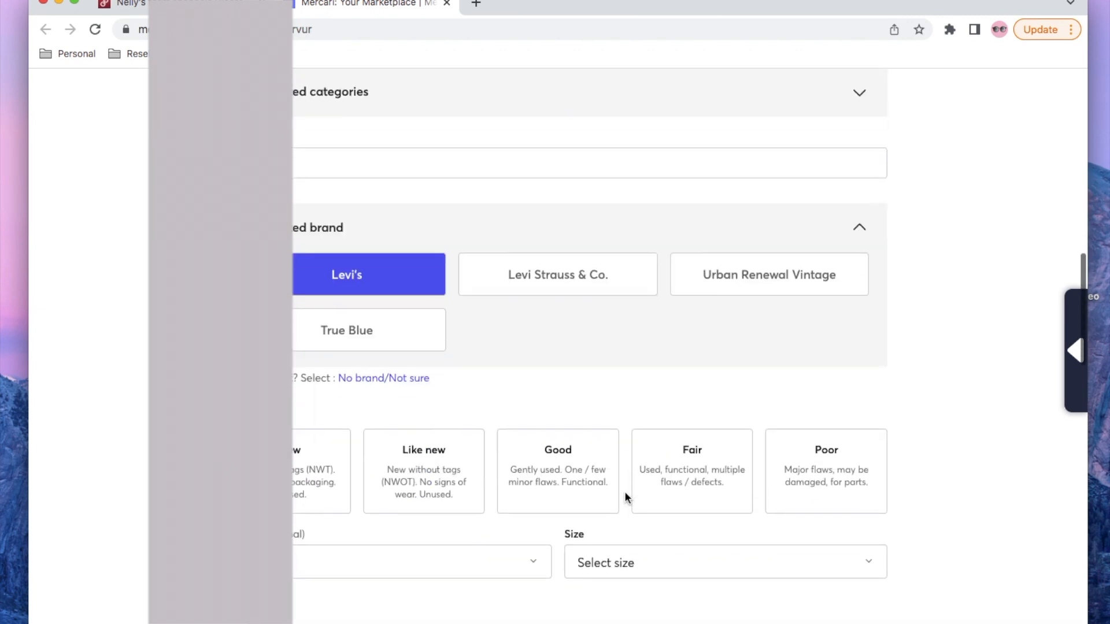
Turn off Smart pricing and publish the Bermuda jean shorts listing on Mercari, checking the live listing's details.
scroll(844, 346, down, 3)
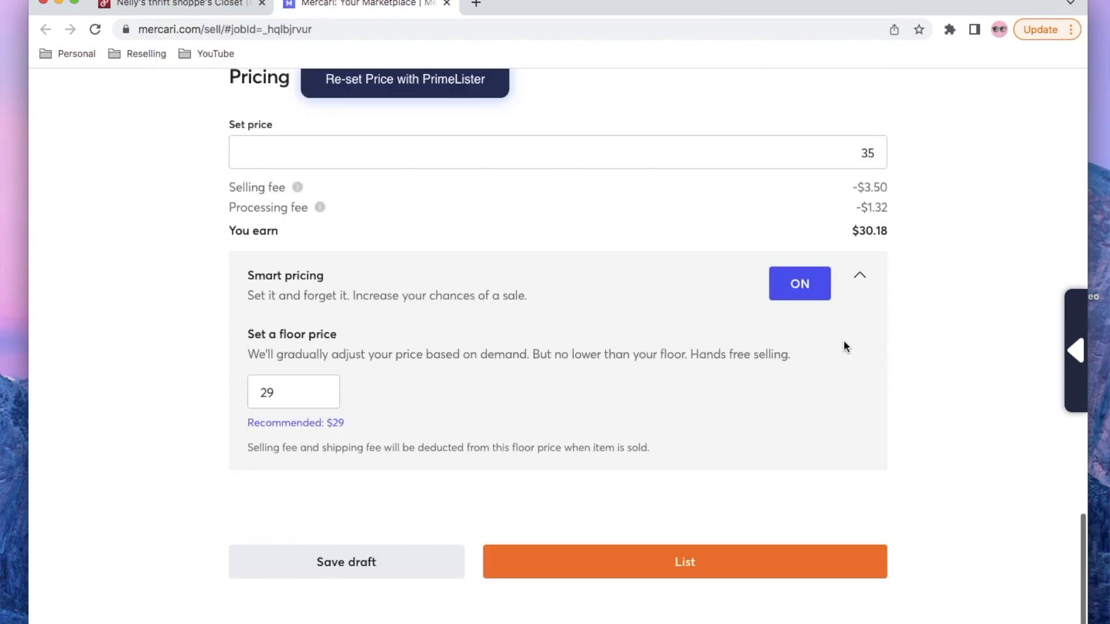
click(809, 291)
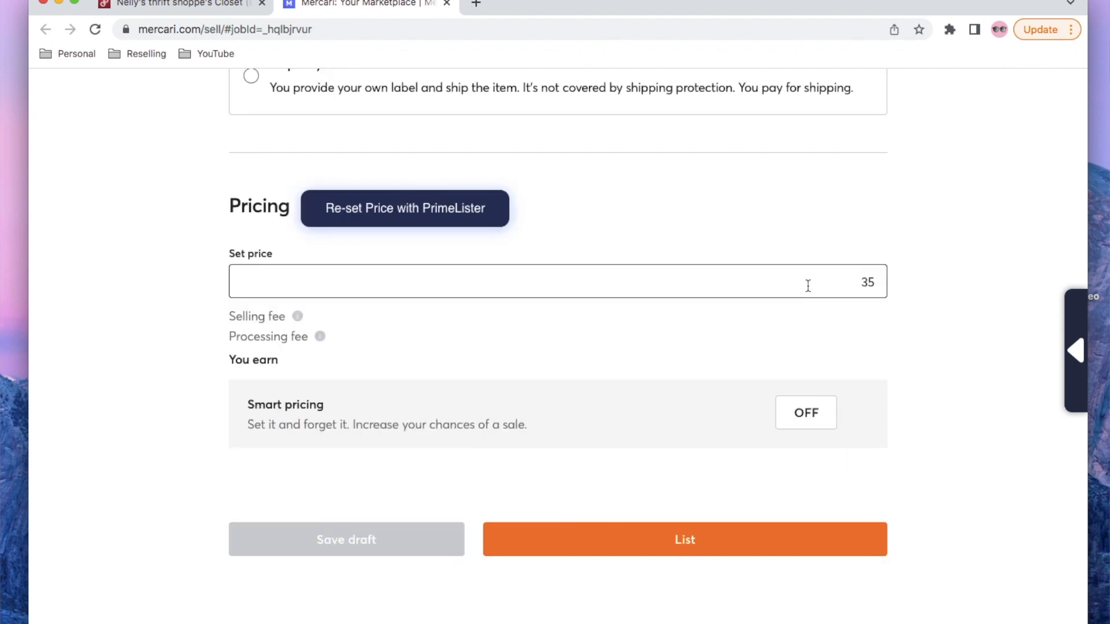
click(717, 545)
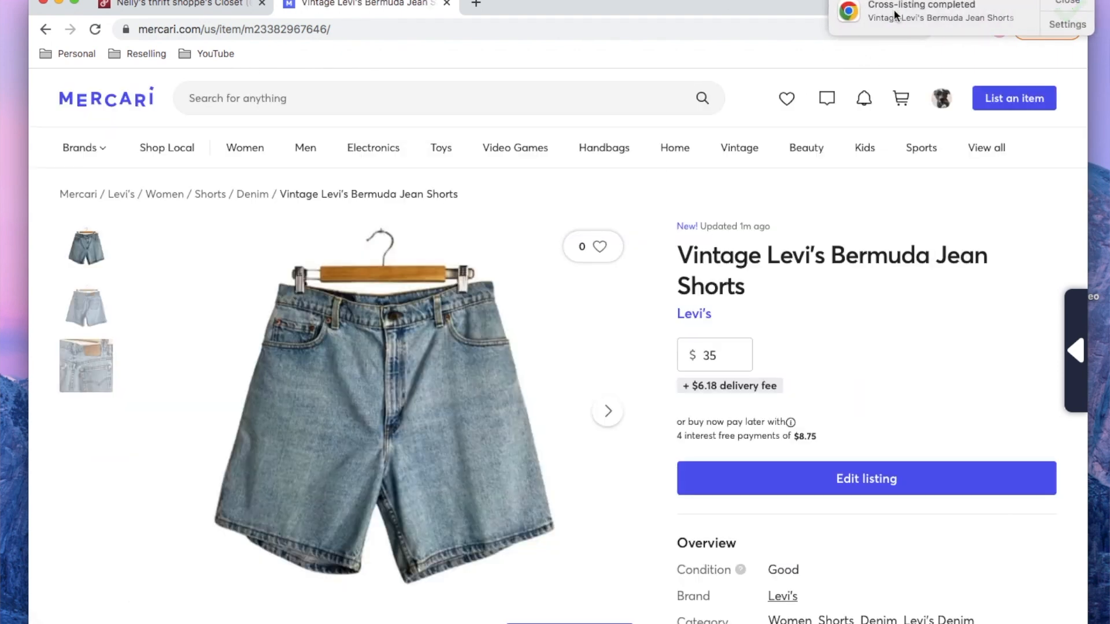
scroll(796, 287, down, 5)
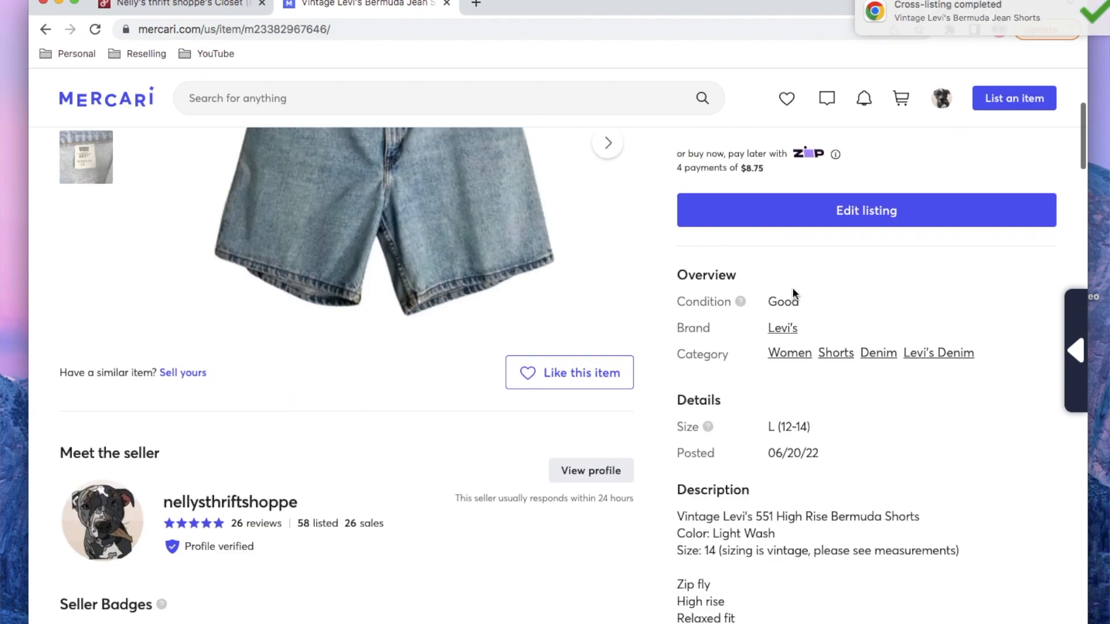
scroll(793, 286, up, 5)
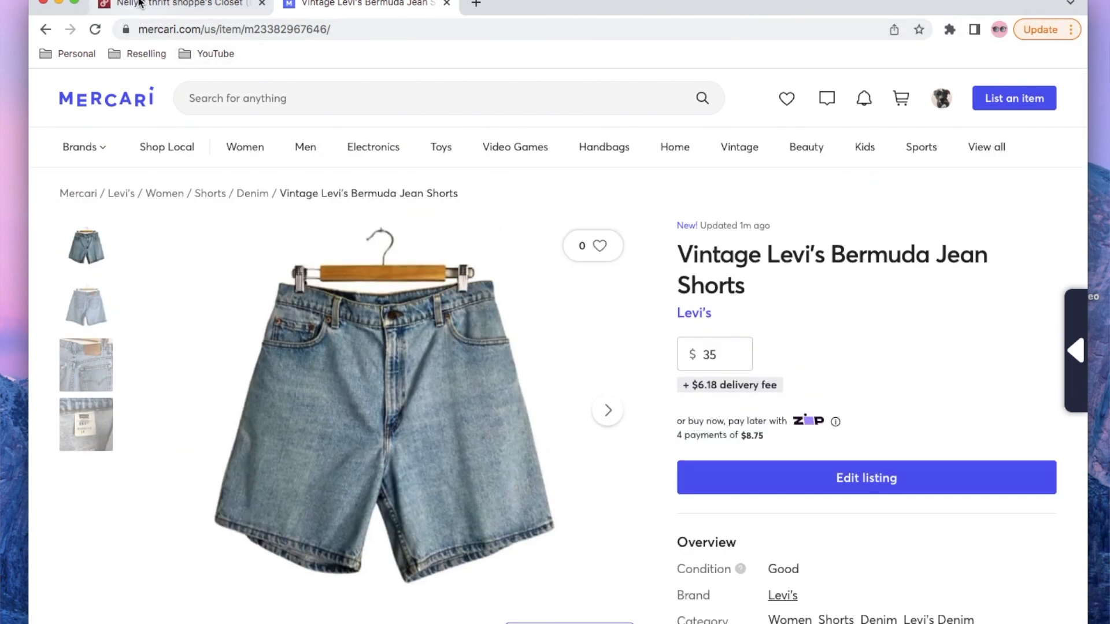
Open the PrimeLister inventory from the Poshmark closet page and examine which marketplaces each listing is on.
click(173, 5)
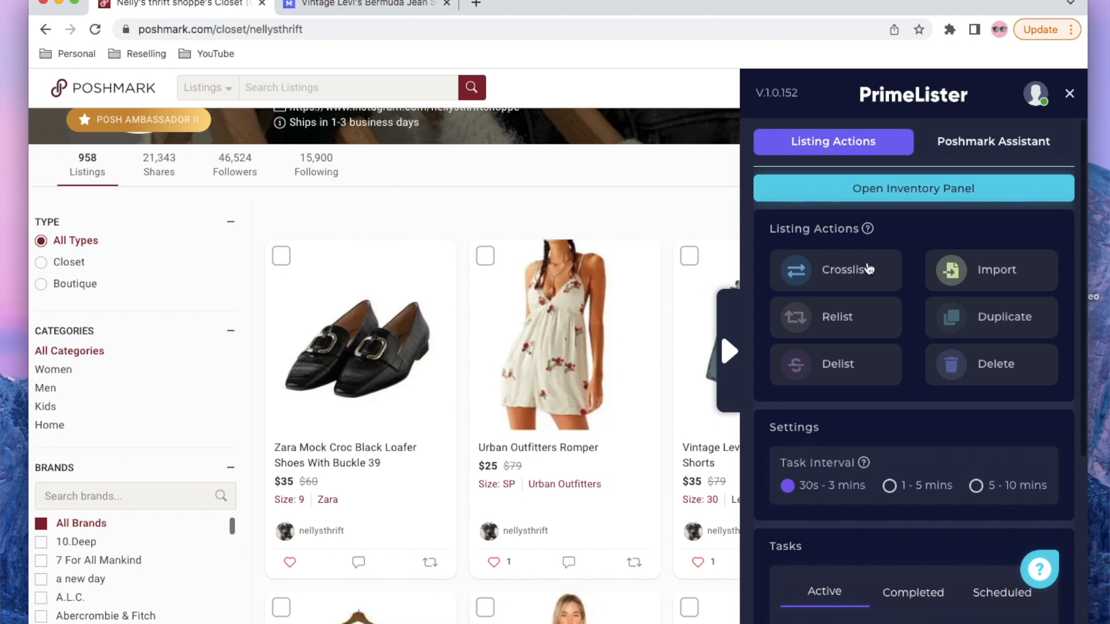
click(913, 186)
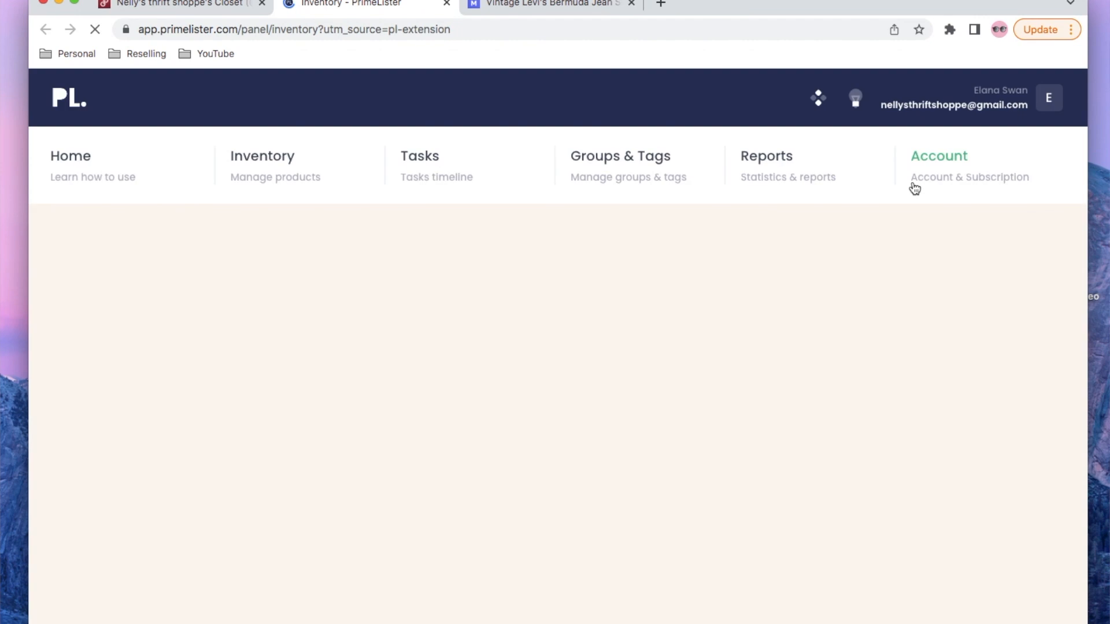
scroll(783, 292, down, 2)
scroll(784, 297, down, 10)
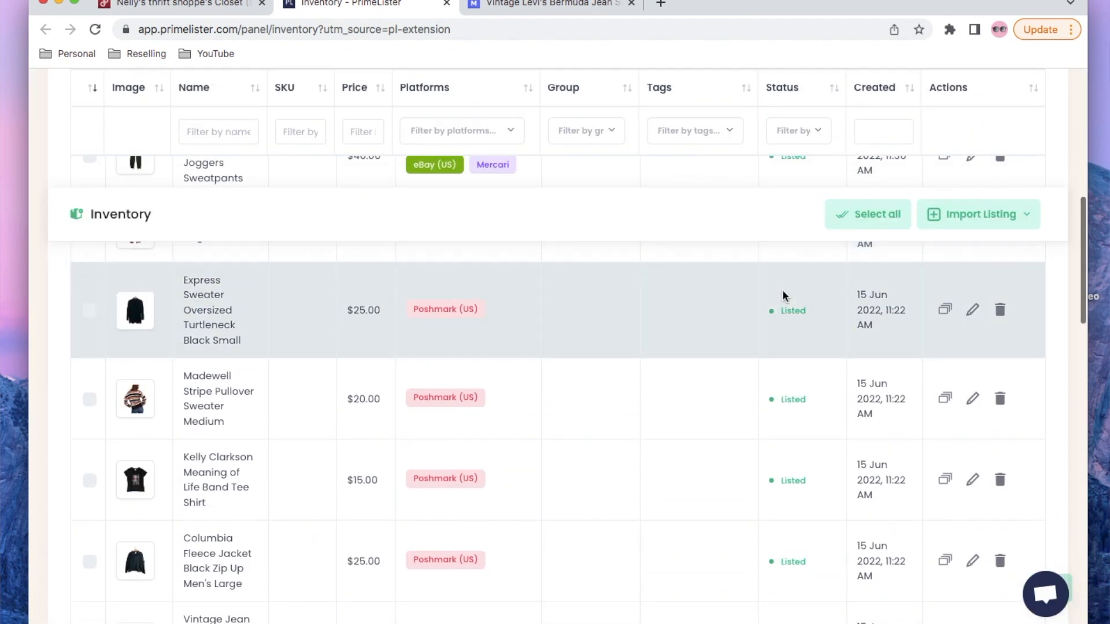
scroll(782, 290, up, 10)
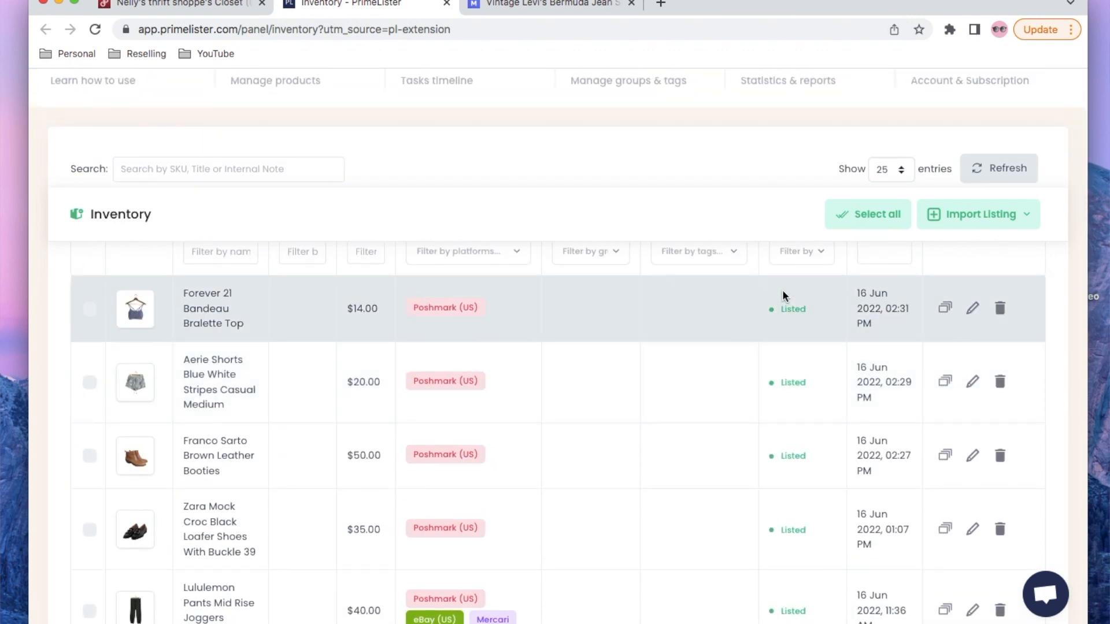
scroll(783, 295, down, 5)
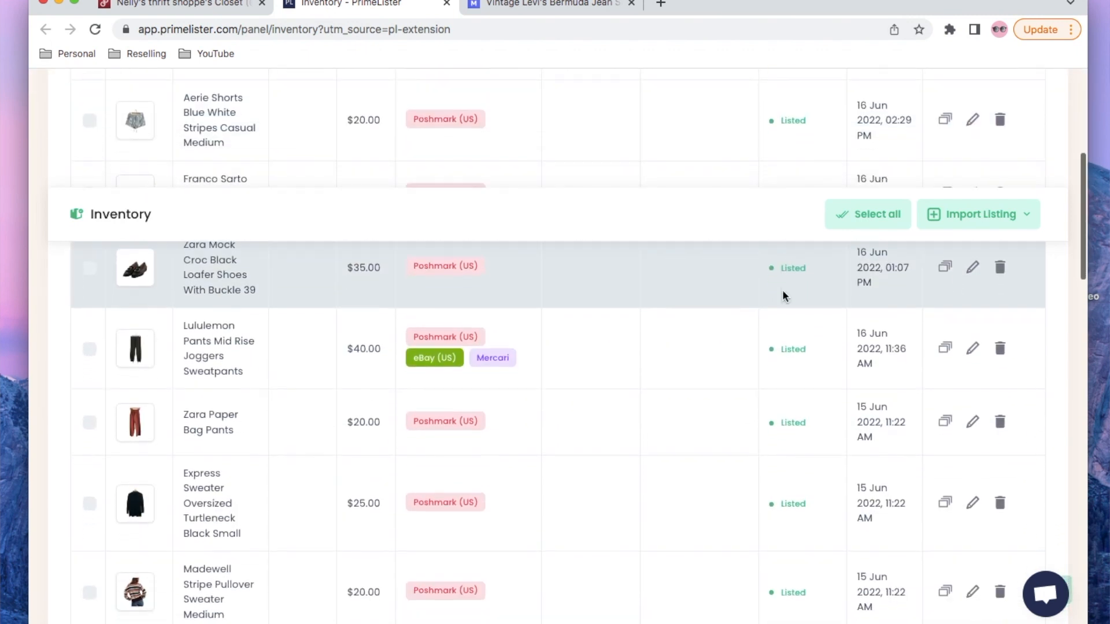
scroll(782, 289, down, 3)
scroll(505, 317, up, 5)
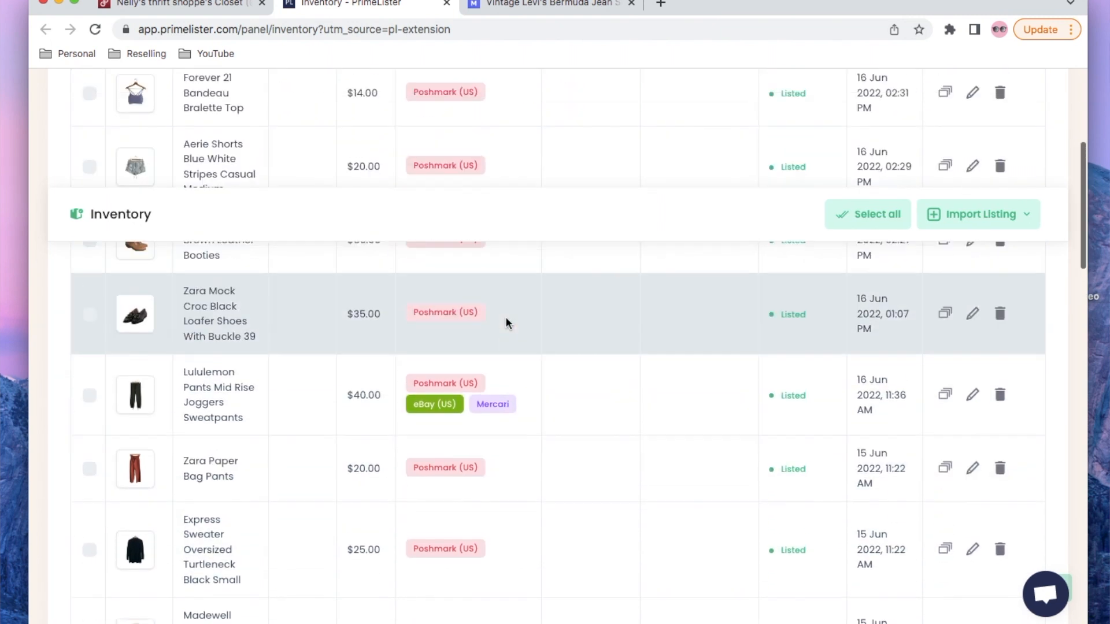
scroll(506, 317, up, 6)
scroll(466, 520, down, 4)
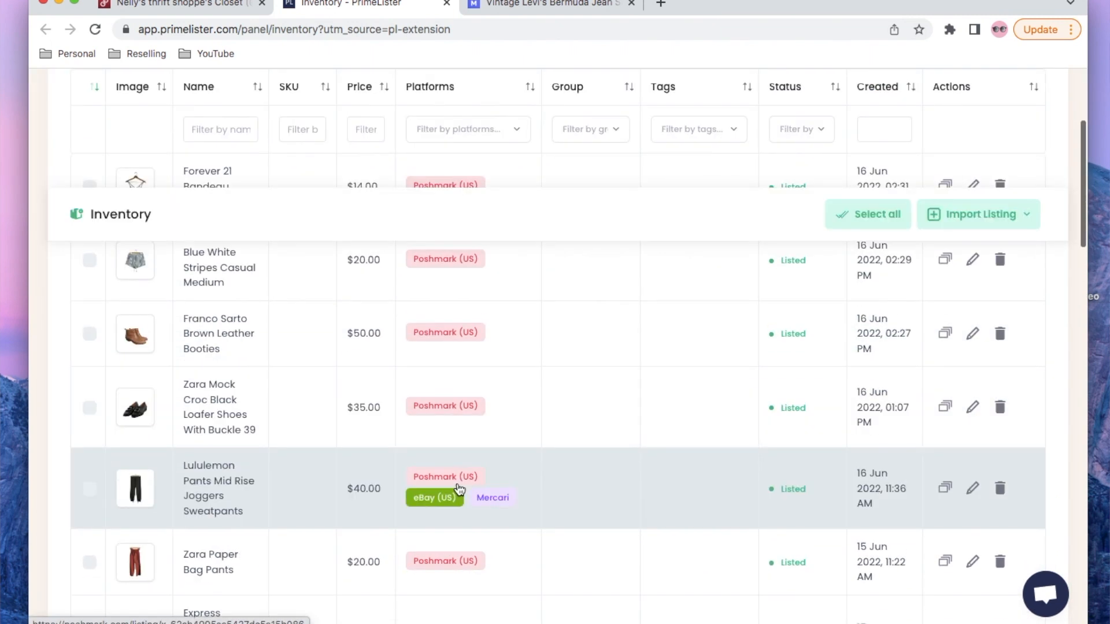
scroll(459, 489, down, 1)
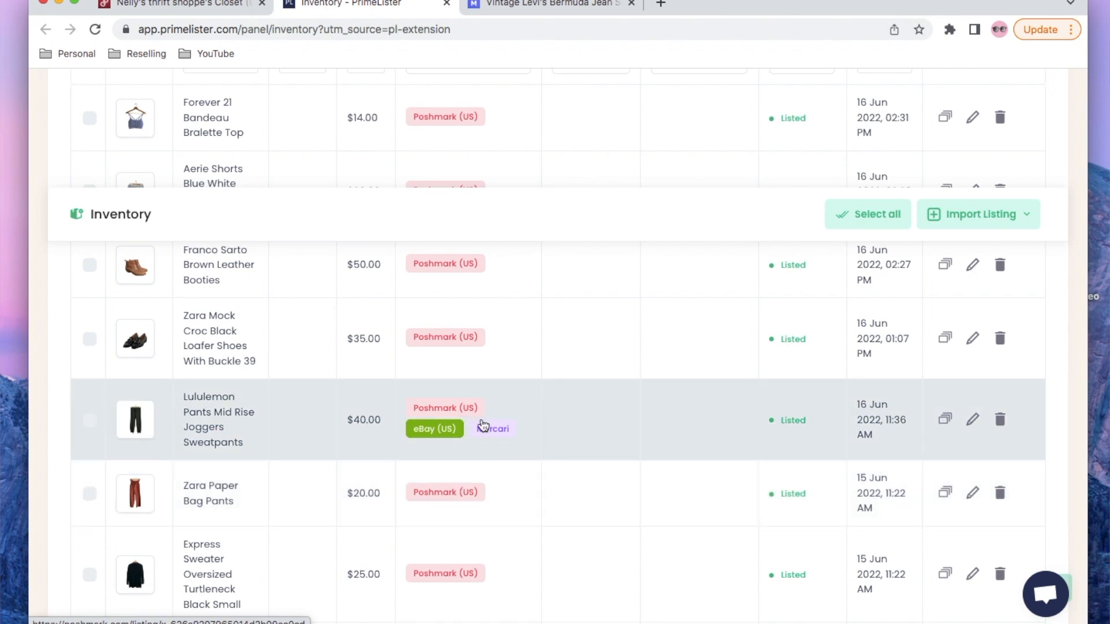
scroll(488, 442, down, 2)
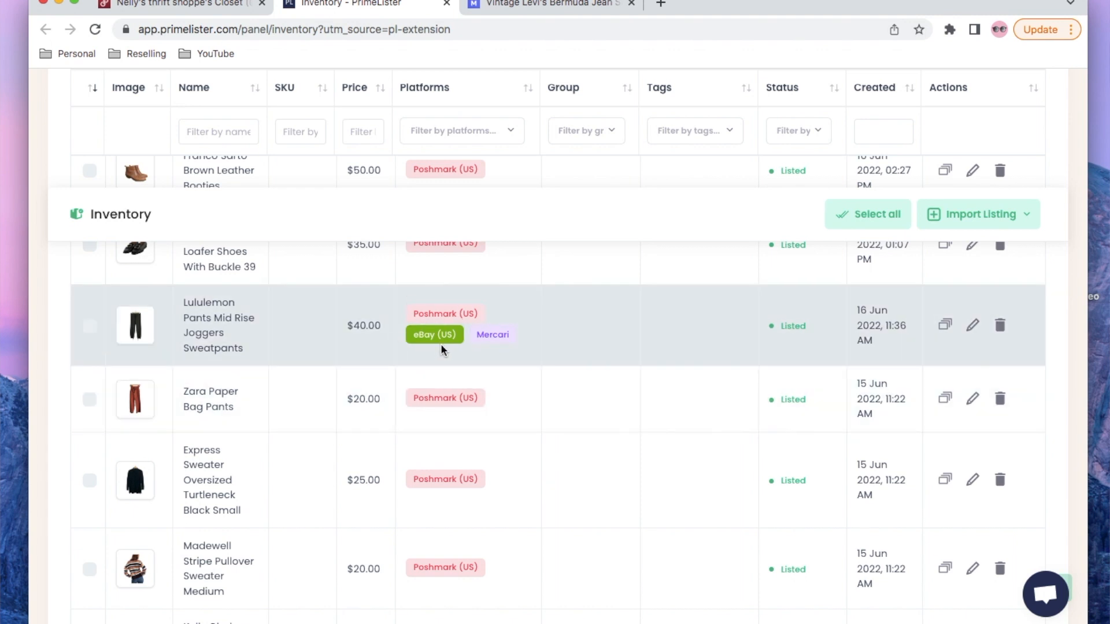
Look through the rest of the inventory table, comparing the listings' platforms, prices, status and creation dates.
scroll(441, 345, down, 5)
scroll(442, 350, down, 15)
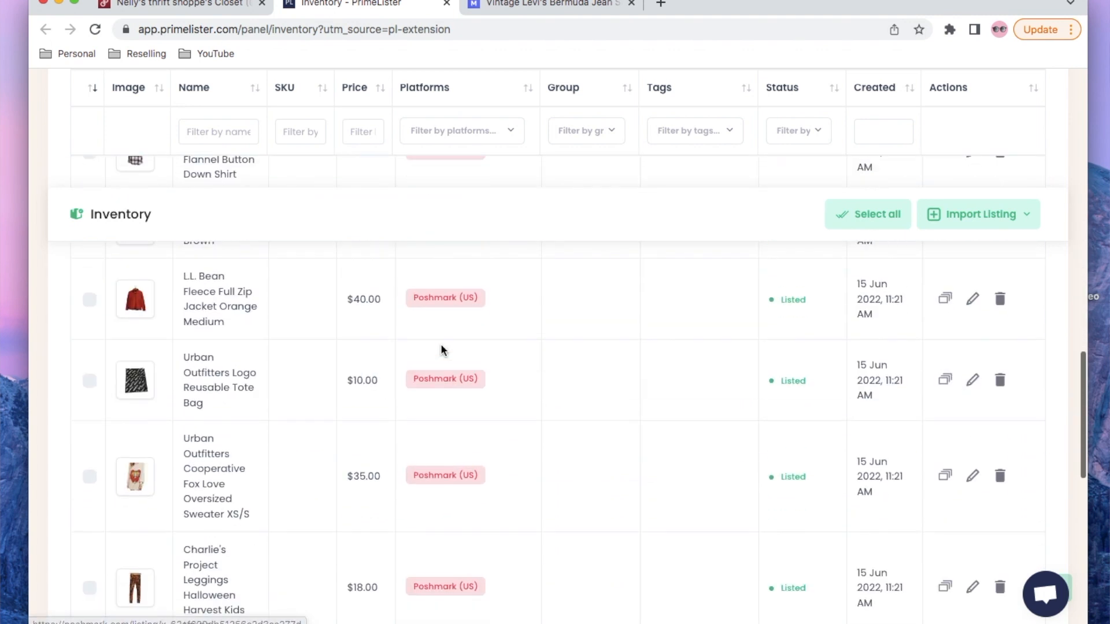
scroll(440, 347, up, 15)
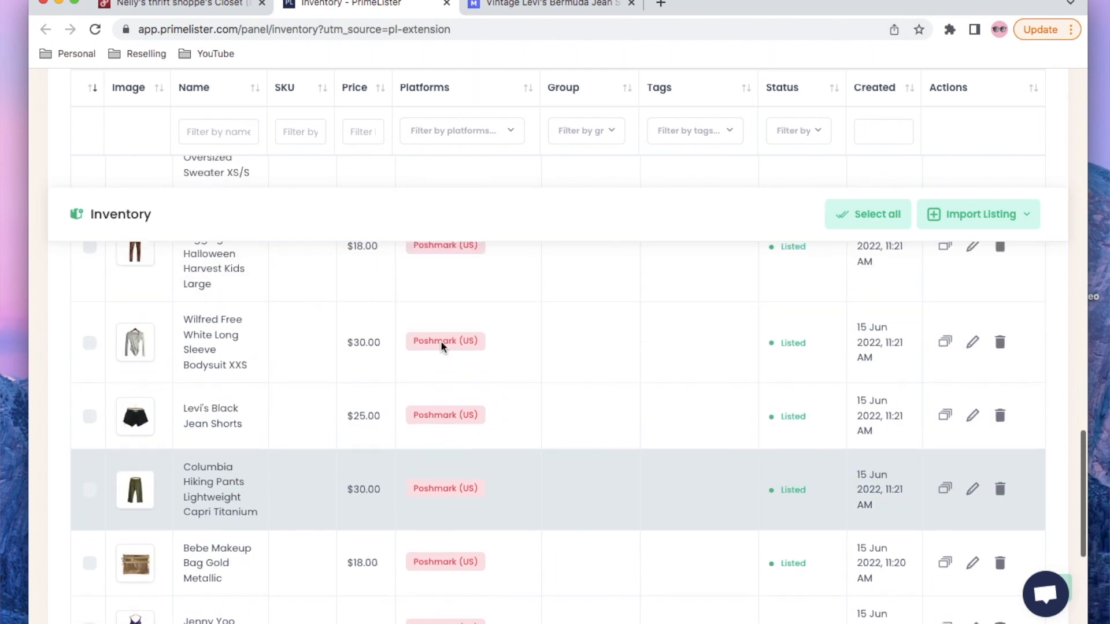
scroll(443, 346, up, 15)
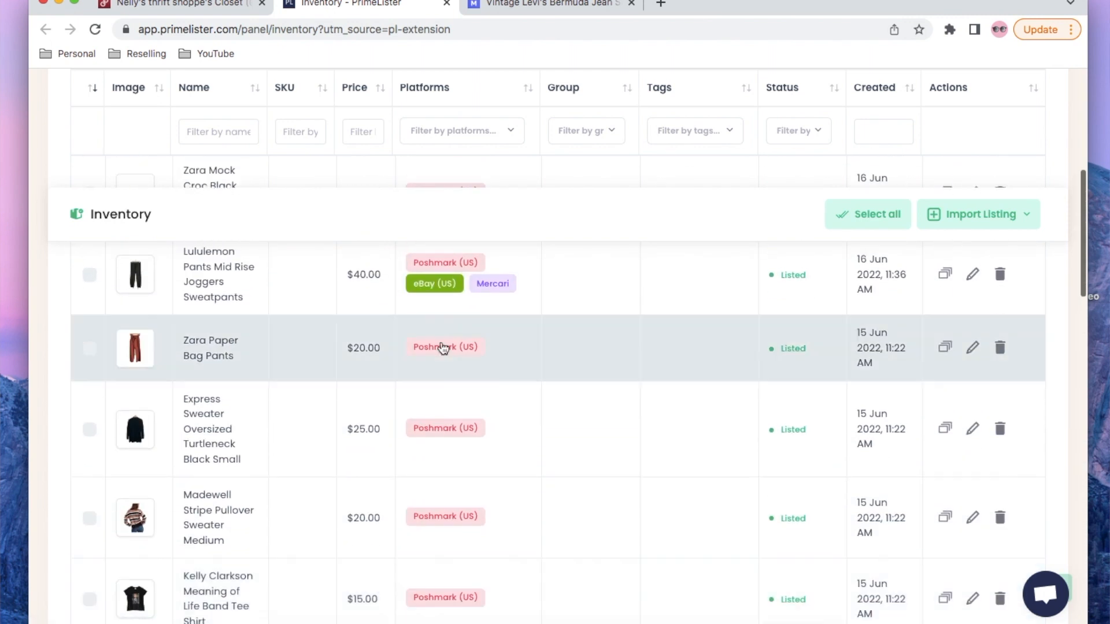
scroll(442, 344, down, 3)
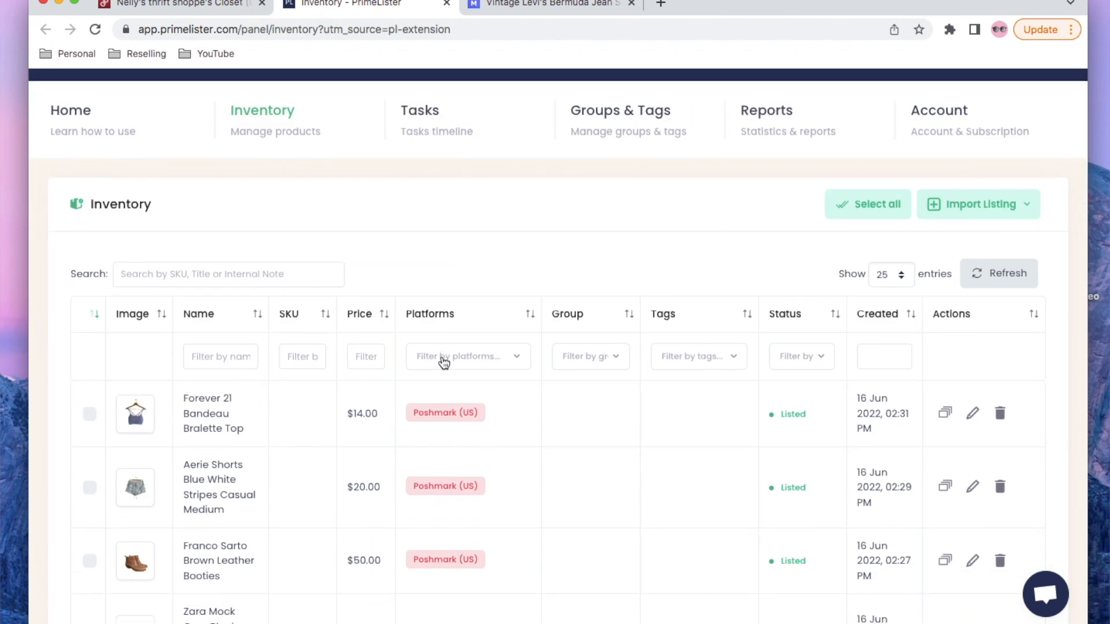
scroll(550, 373, down, 2)
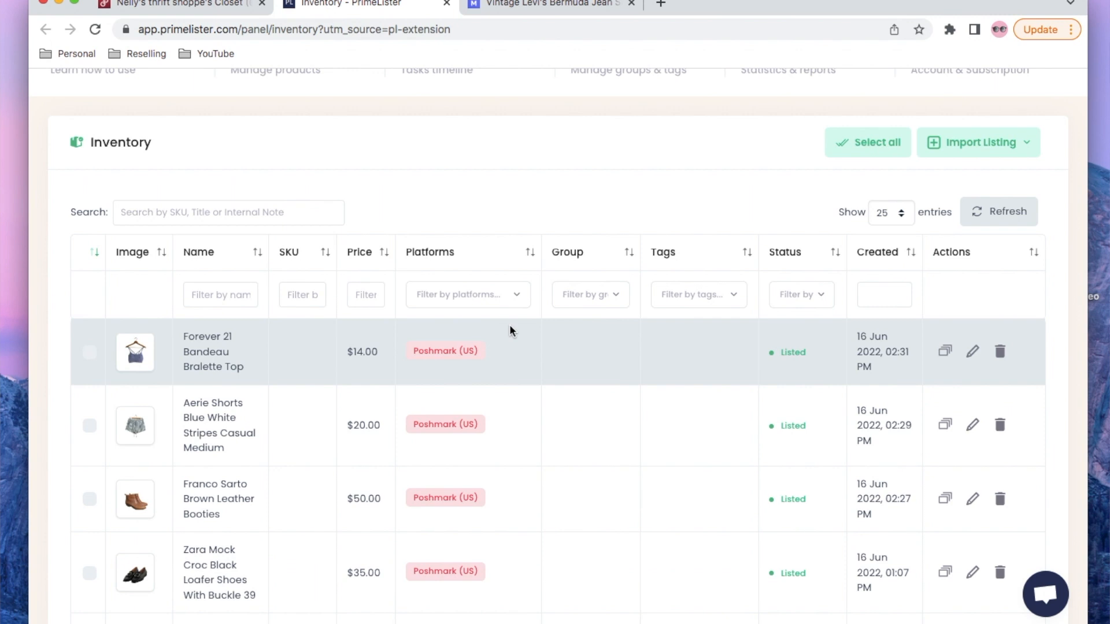
scroll(510, 329, down, 10)
scroll(510, 330, down, 15)
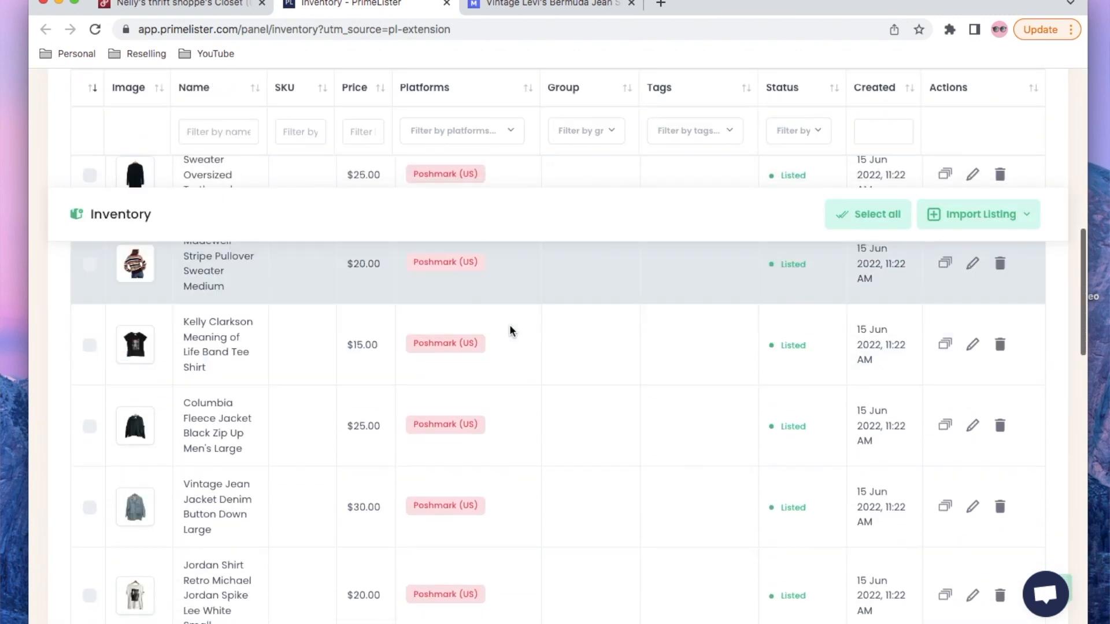
scroll(510, 331, up, 7)
scroll(510, 331, up, 12)
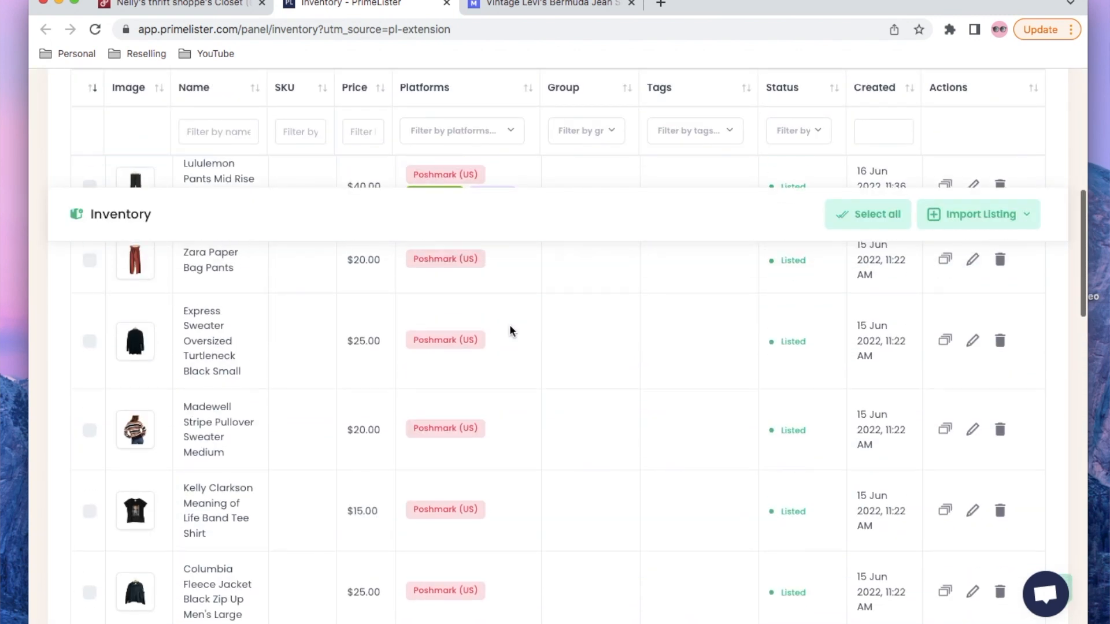
Select the Forever 21 Bandeau Bralette Top in the inventory and review the available listing, inventory and crosslist actions.
click(89, 300)
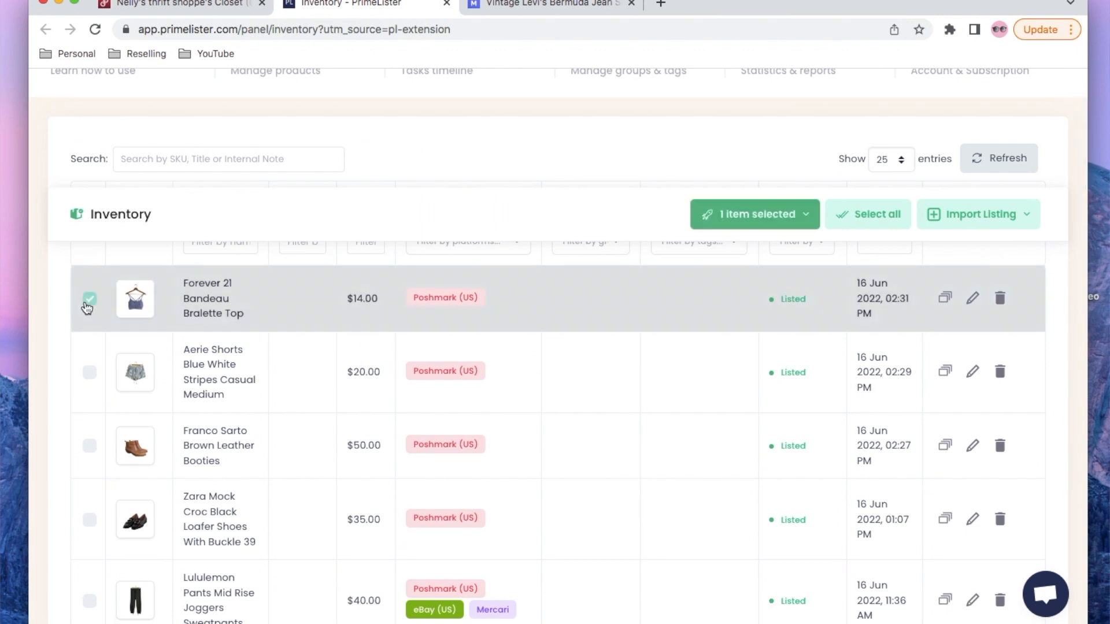
click(808, 218)
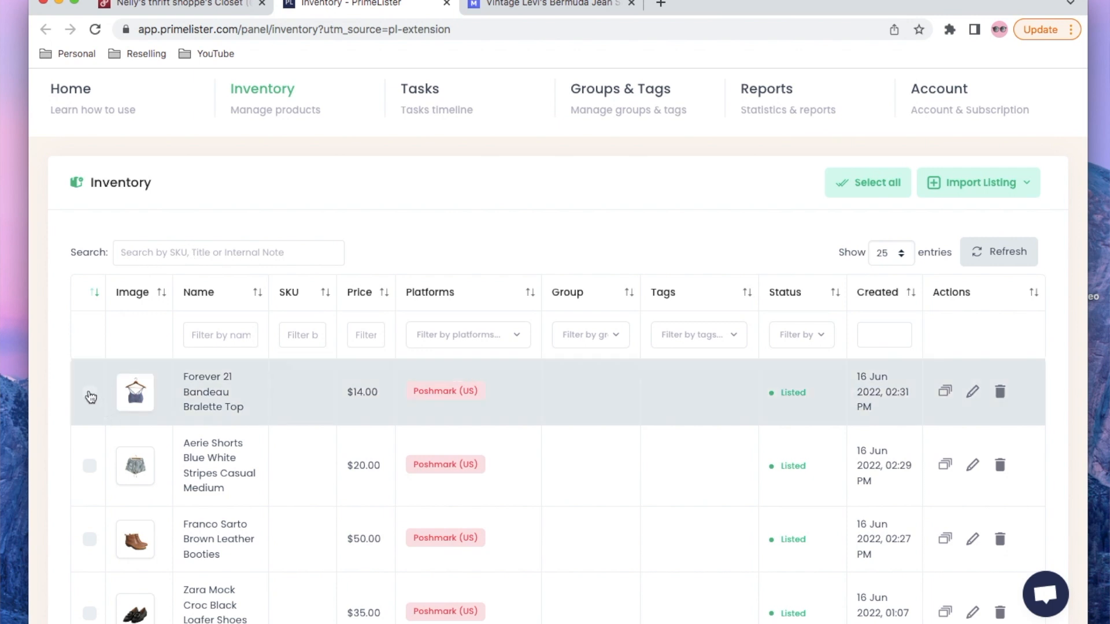
click(89, 394)
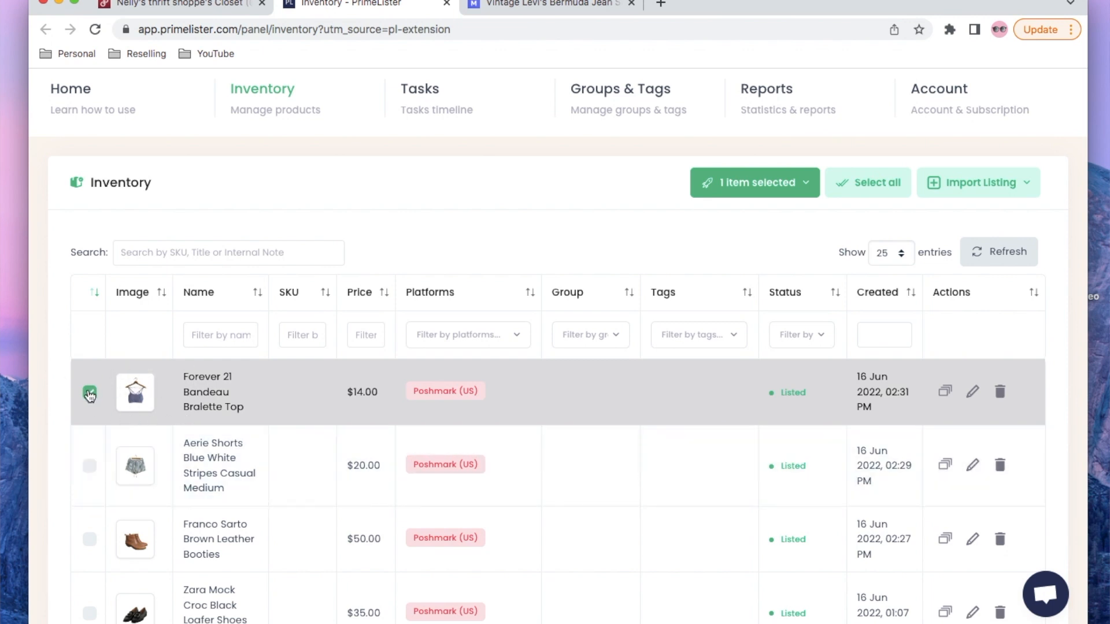
click(742, 191)
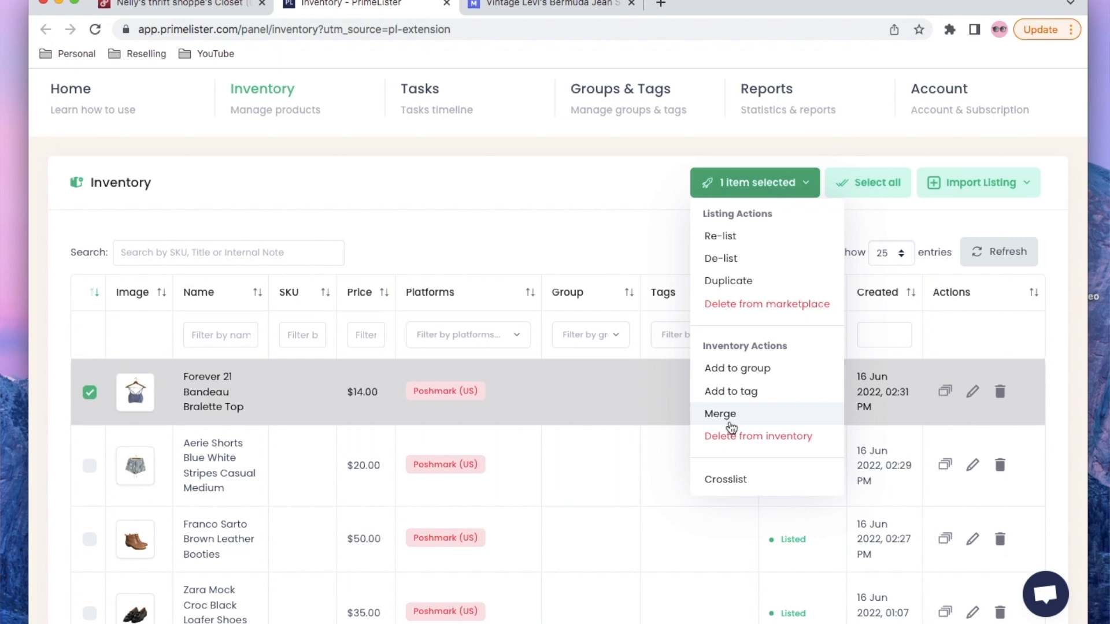
scroll(384, 376, down, 2)
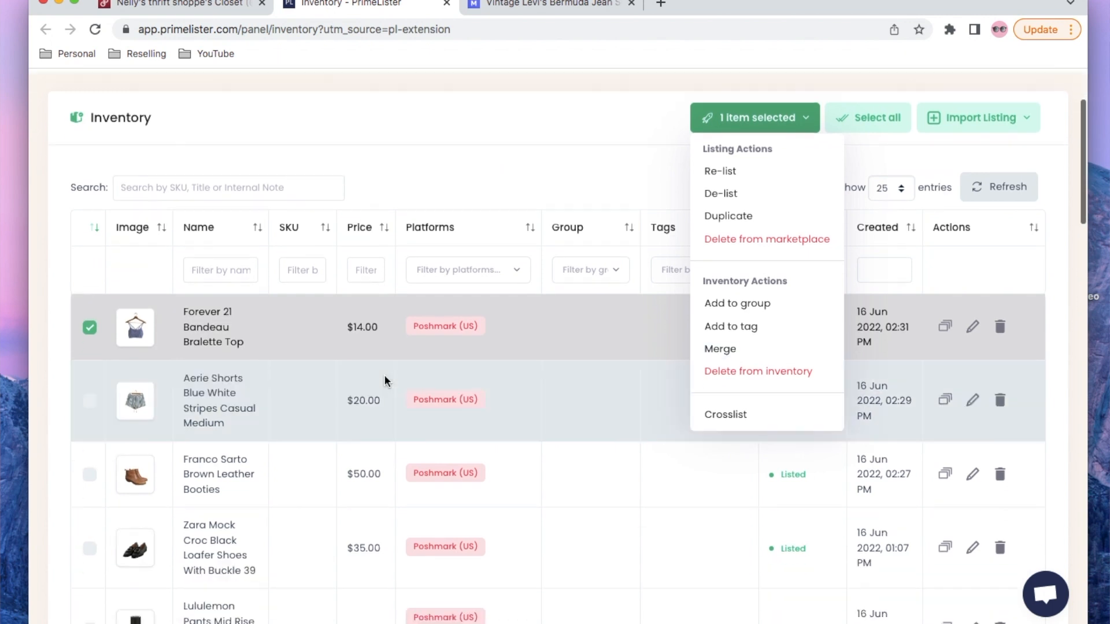
click(89, 328)
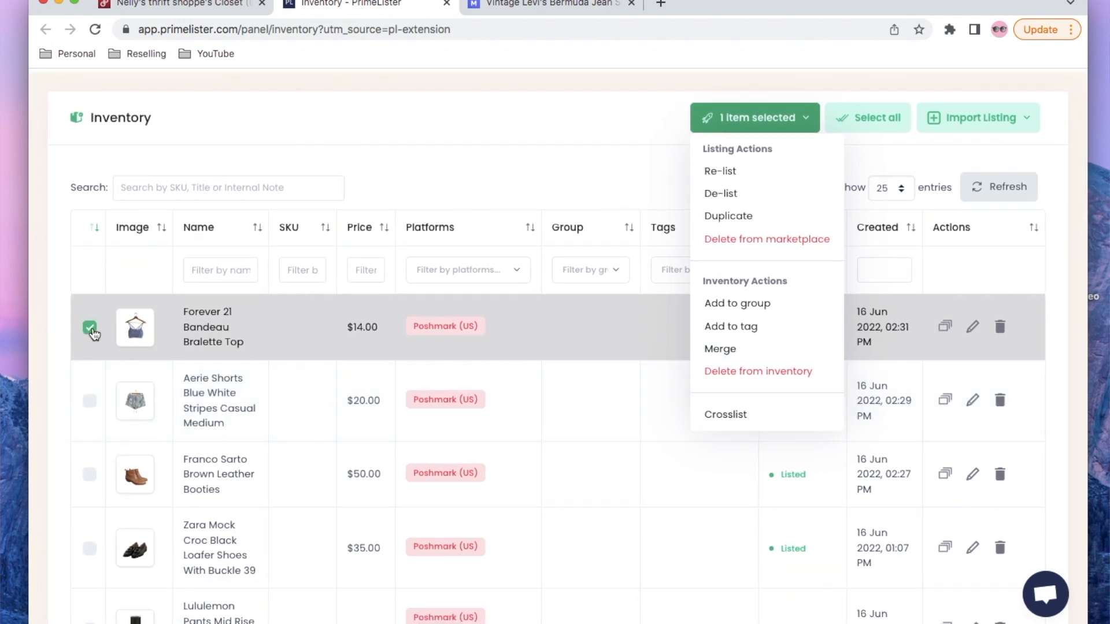
Return to the Poshmark closet, open PrimeLister's Relist settings and examine the options for which listings to relist.
click(181, 8)
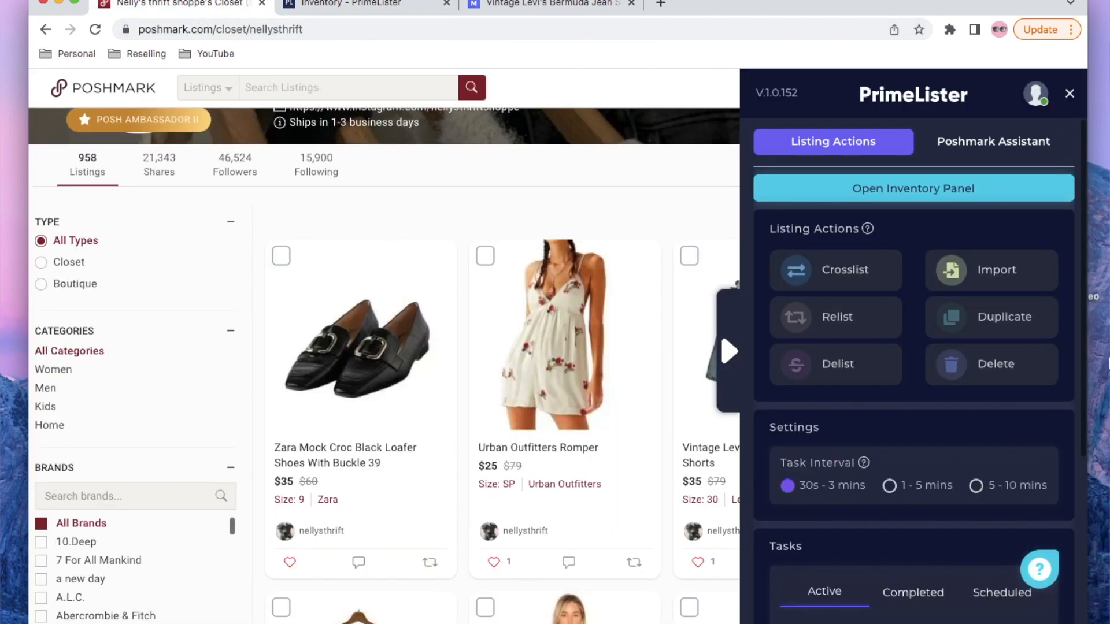
click(822, 331)
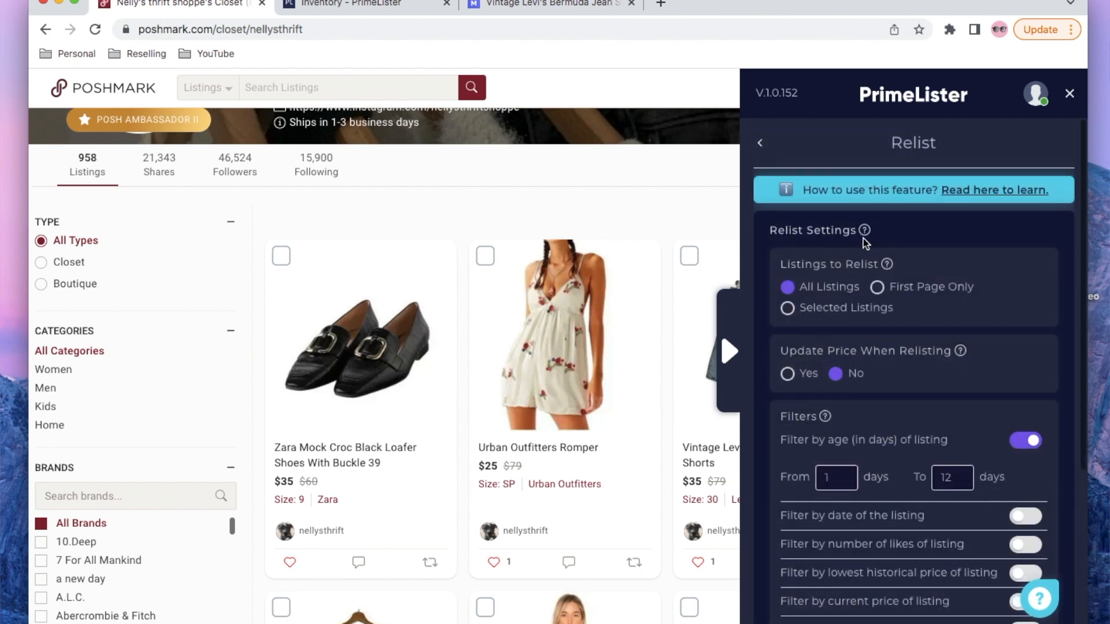
scroll(866, 340, down, 2)
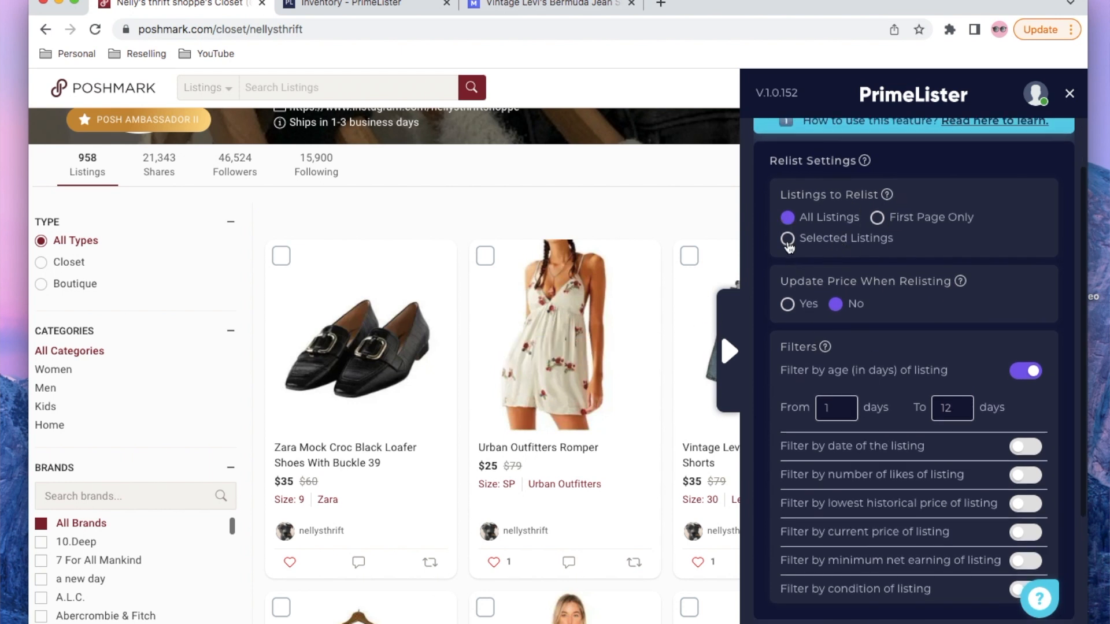
click(729, 351)
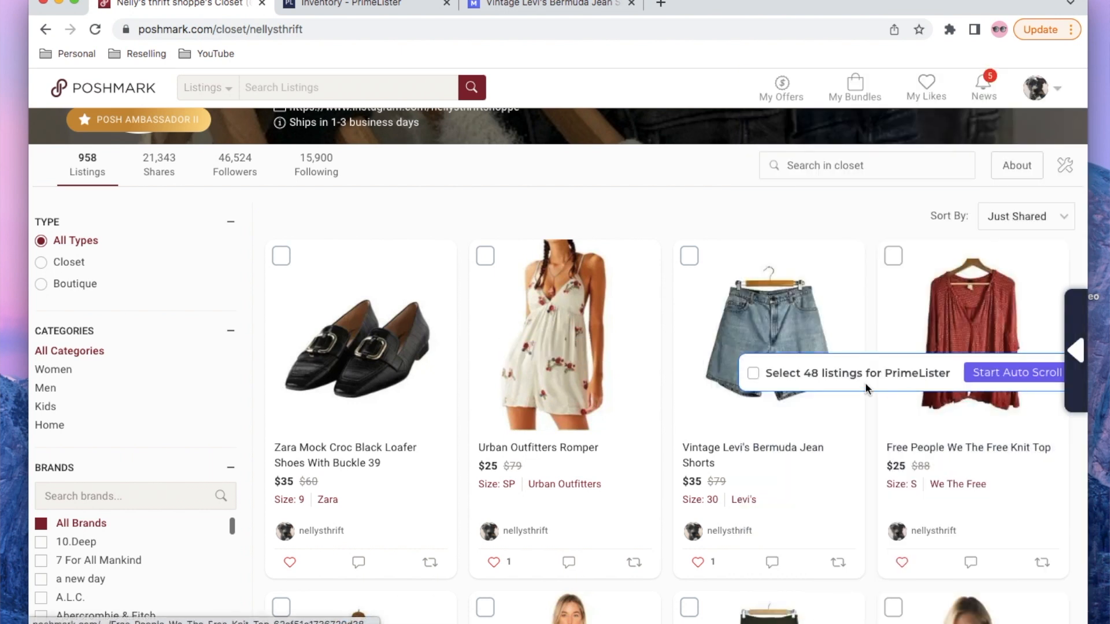
click(1070, 351)
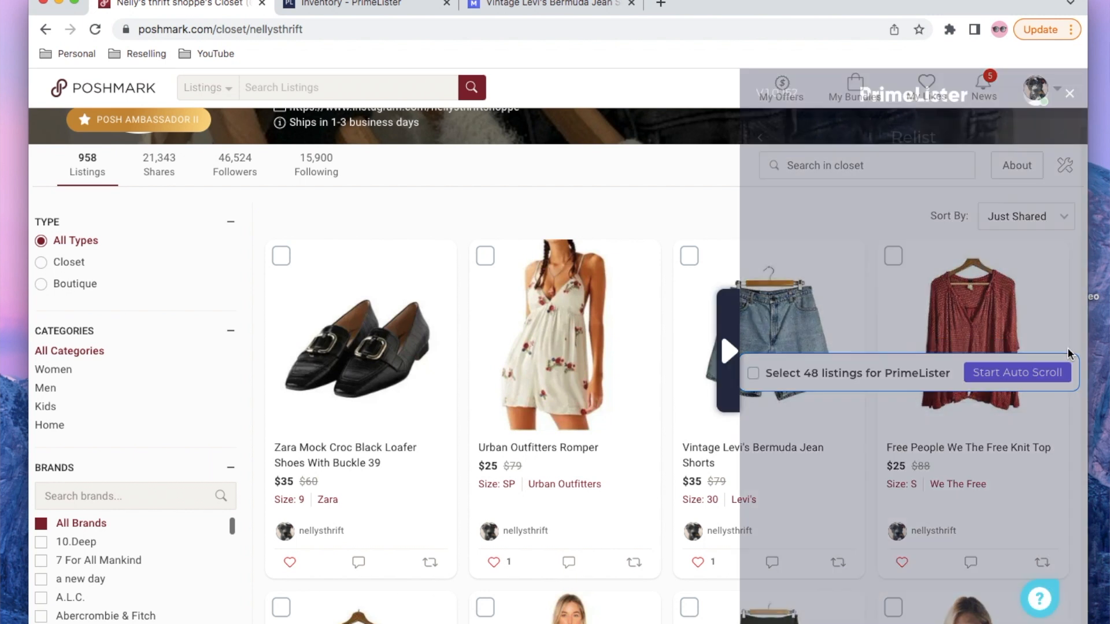
Review the remaining Relist filters and enable filtering by current price of listing.
scroll(860, 318, down, 3)
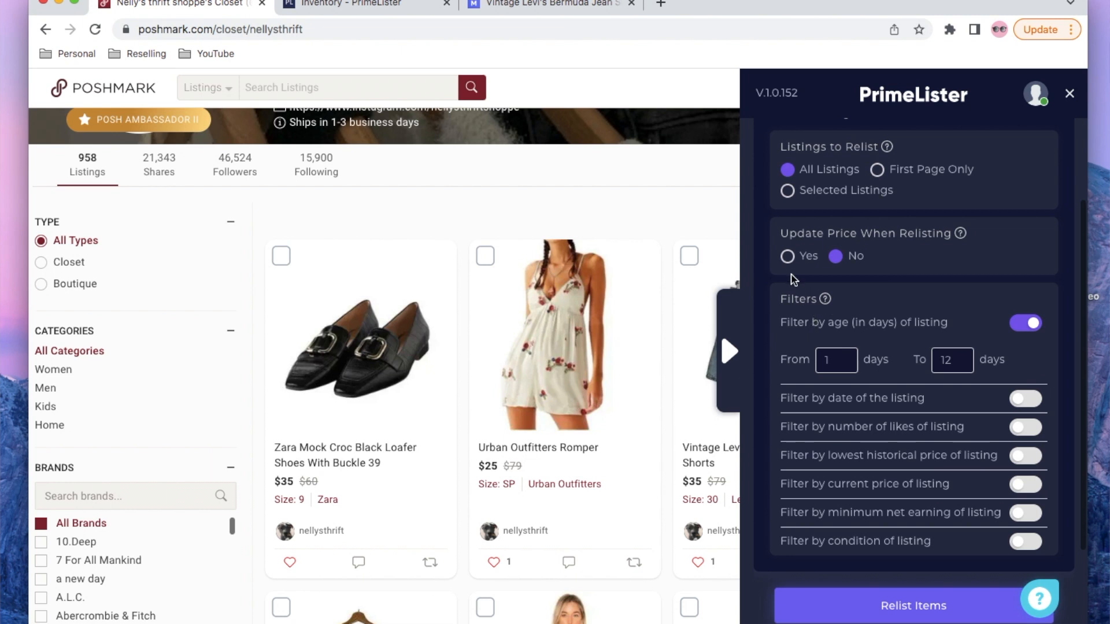
scroll(883, 295, down, 2)
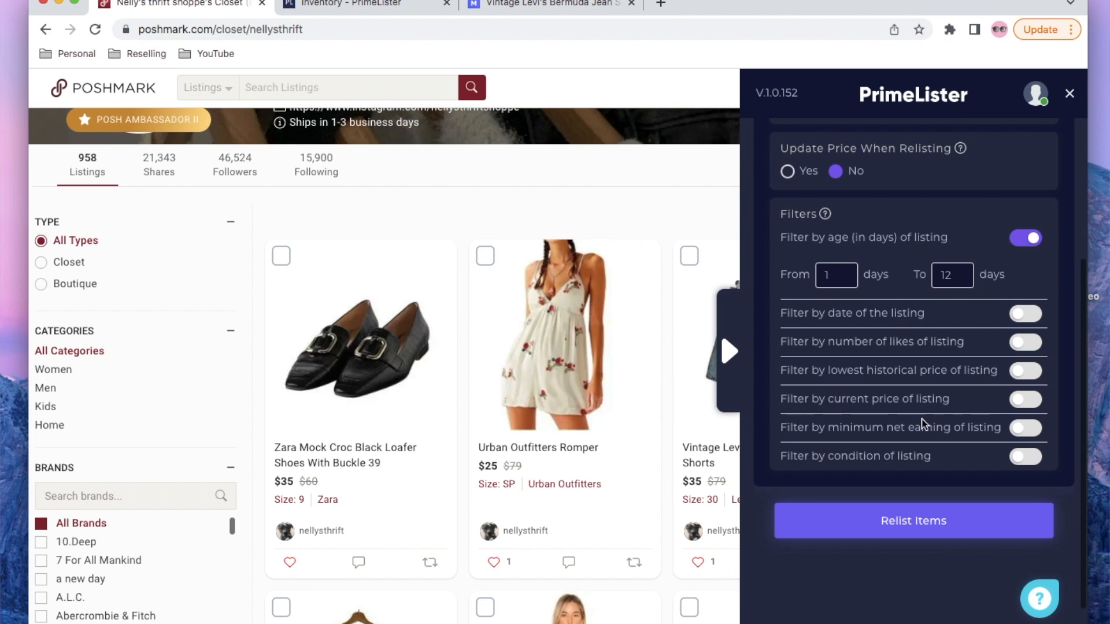
click(1021, 406)
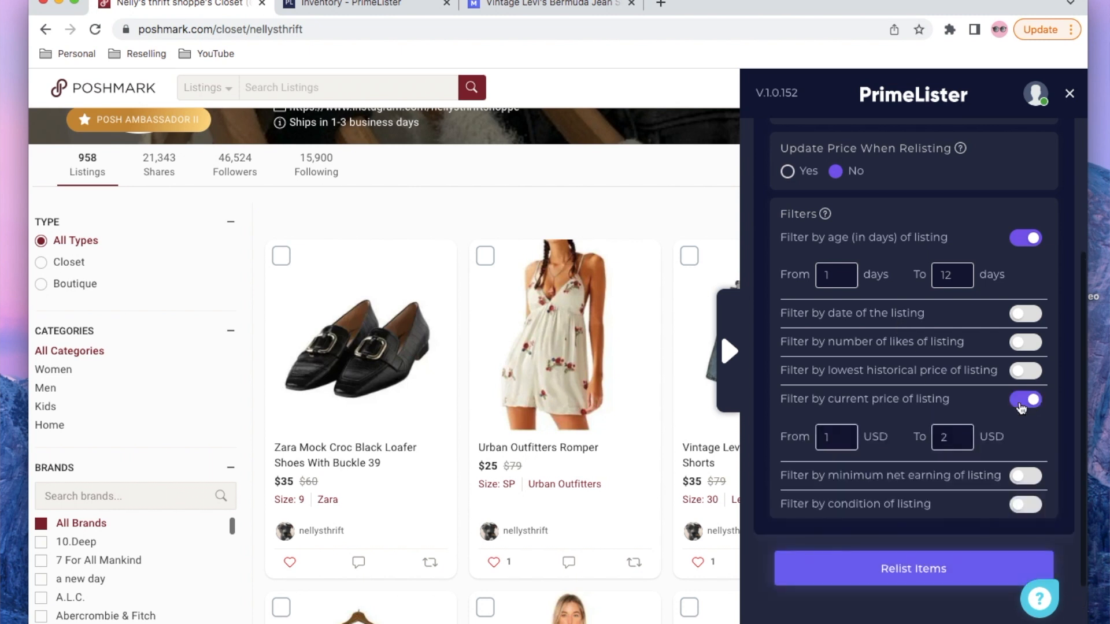
Turn off the current price filter, briefly toggle the listing date filter, and review the Relist settings.
click(1022, 406)
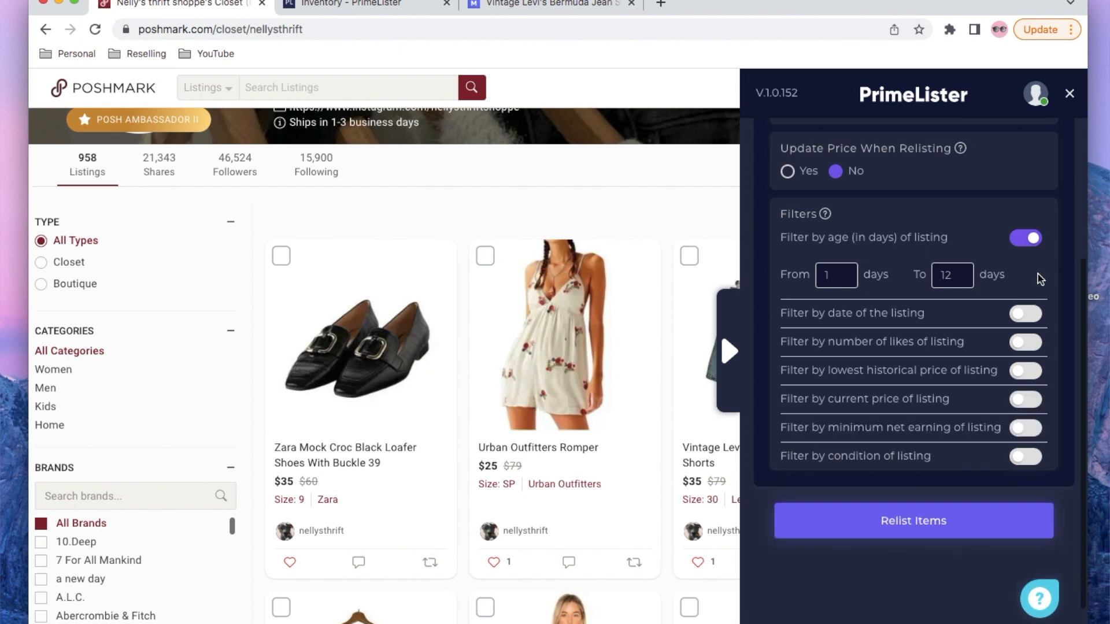
click(1028, 314)
click(1030, 323)
scroll(855, 442, up, 2)
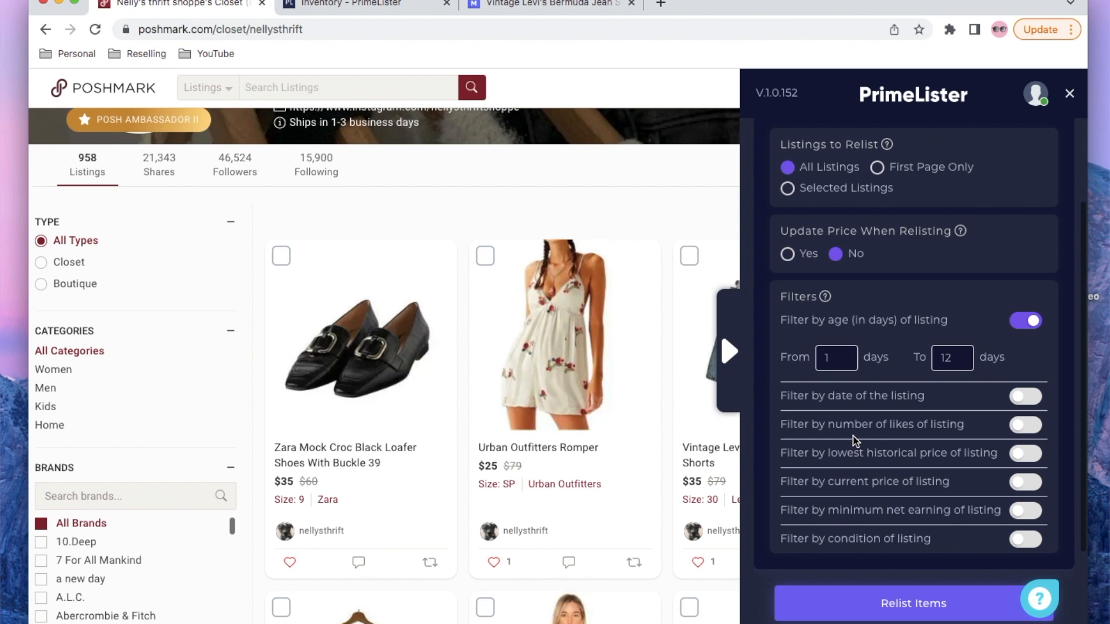
scroll(853, 439, up, 3)
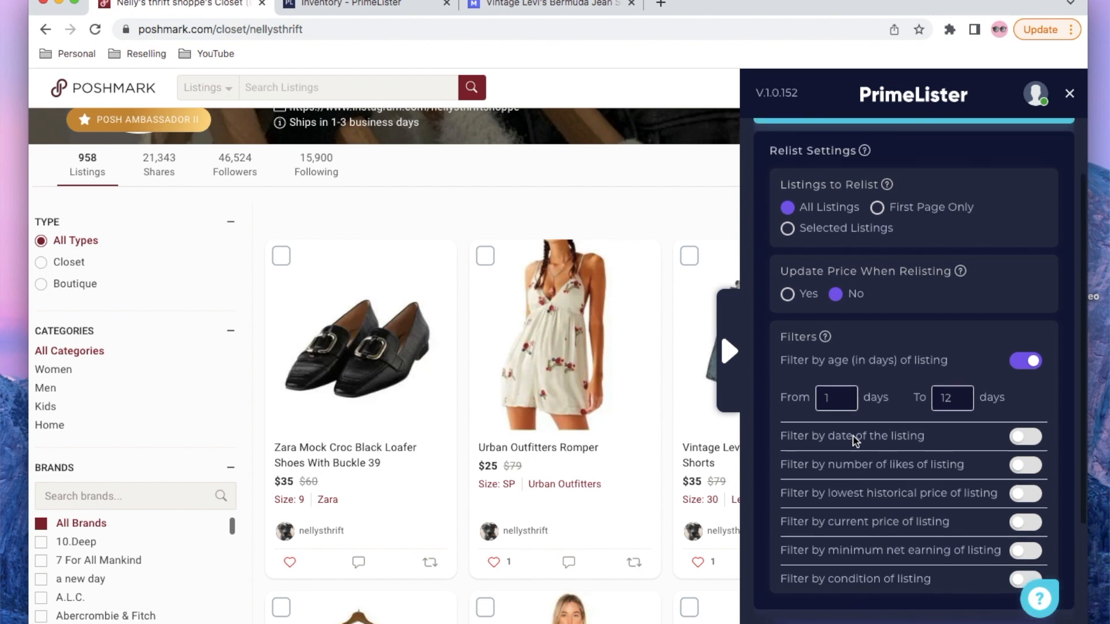
scroll(853, 437, down, 1)
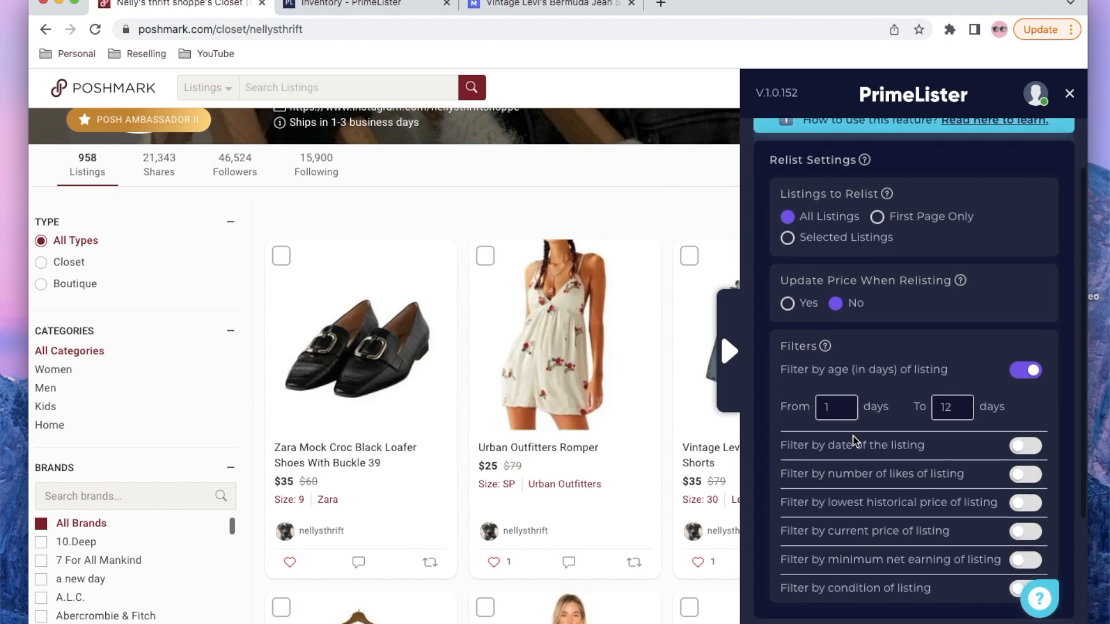
Select the Madewell Kimball Pullover Sweater in the closet and reopen the Relist settings for selected listings.
click(729, 351)
scroll(734, 347, down, 4)
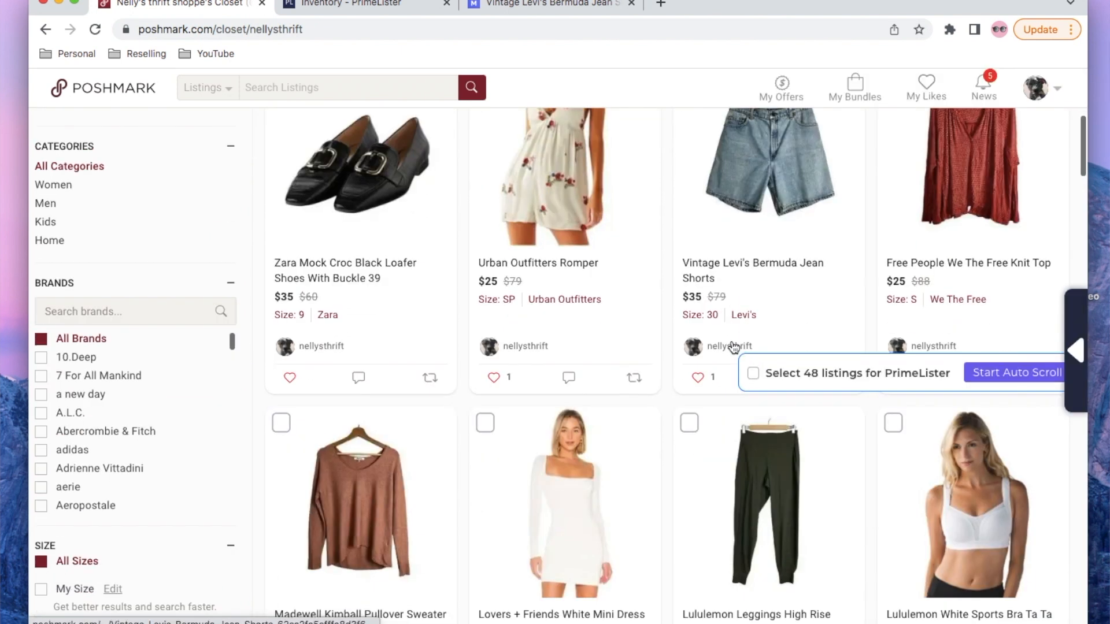
scroll(733, 347, down, 2)
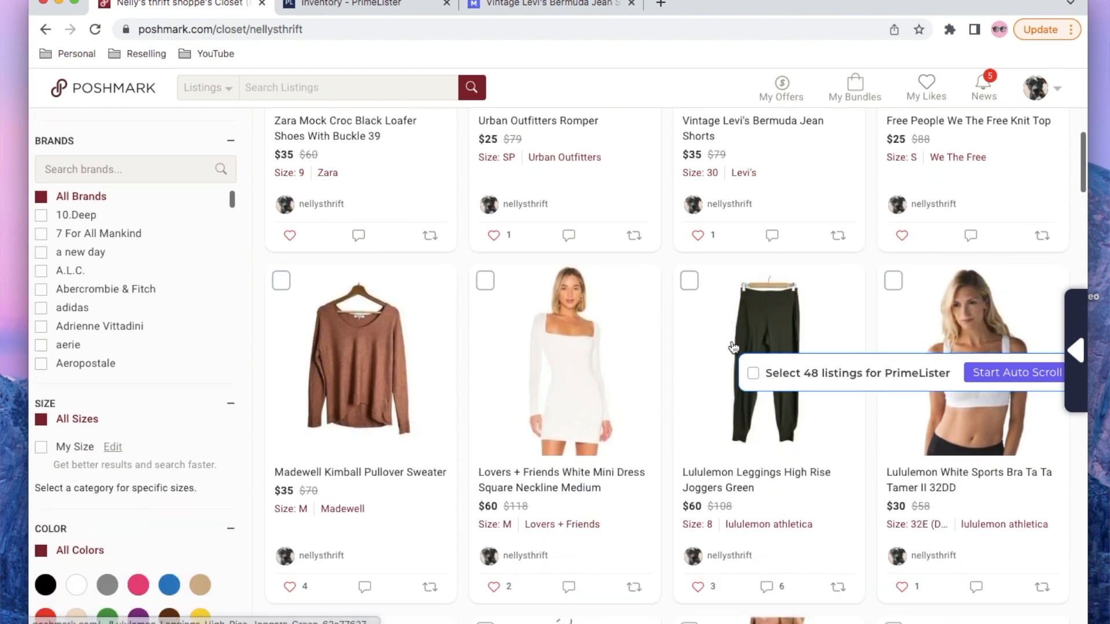
click(282, 279)
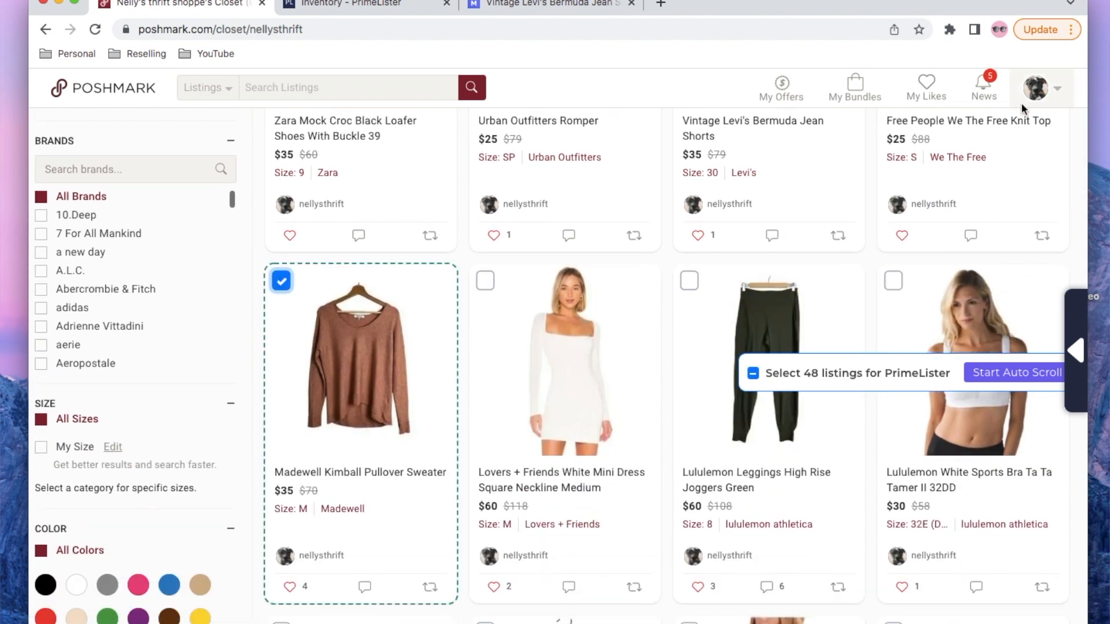
click(1084, 363)
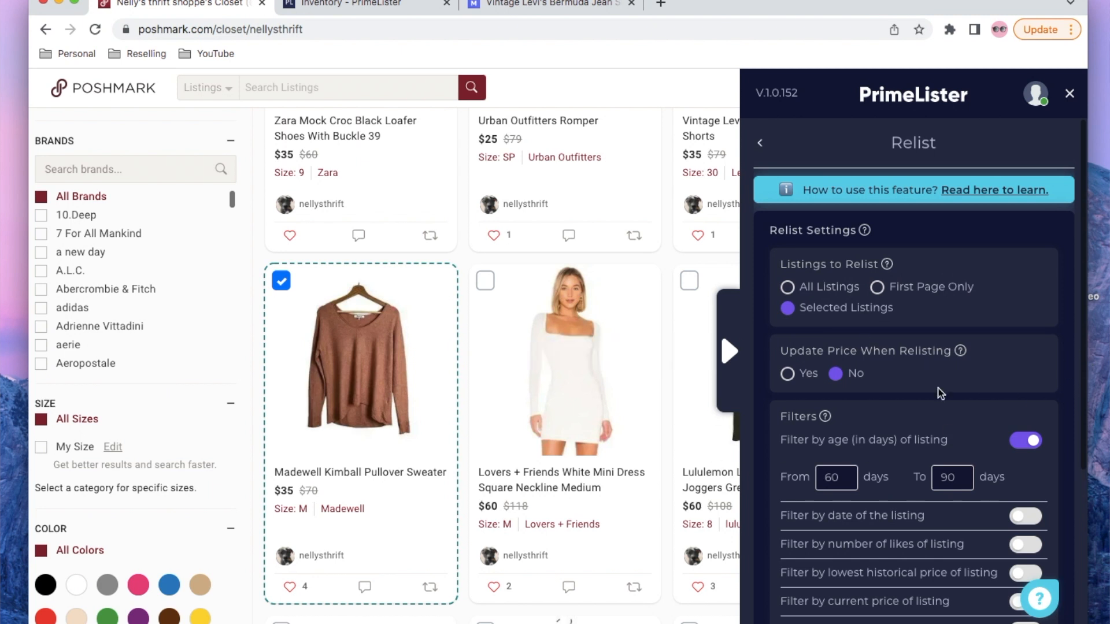
Review the Relist filters and examine the date and time options for scheduling the sweater's relist, without scheduling it.
scroll(939, 393, down, 4)
scroll(955, 466, up, 4)
scroll(847, 378, down, 3)
scroll(848, 379, down, 2)
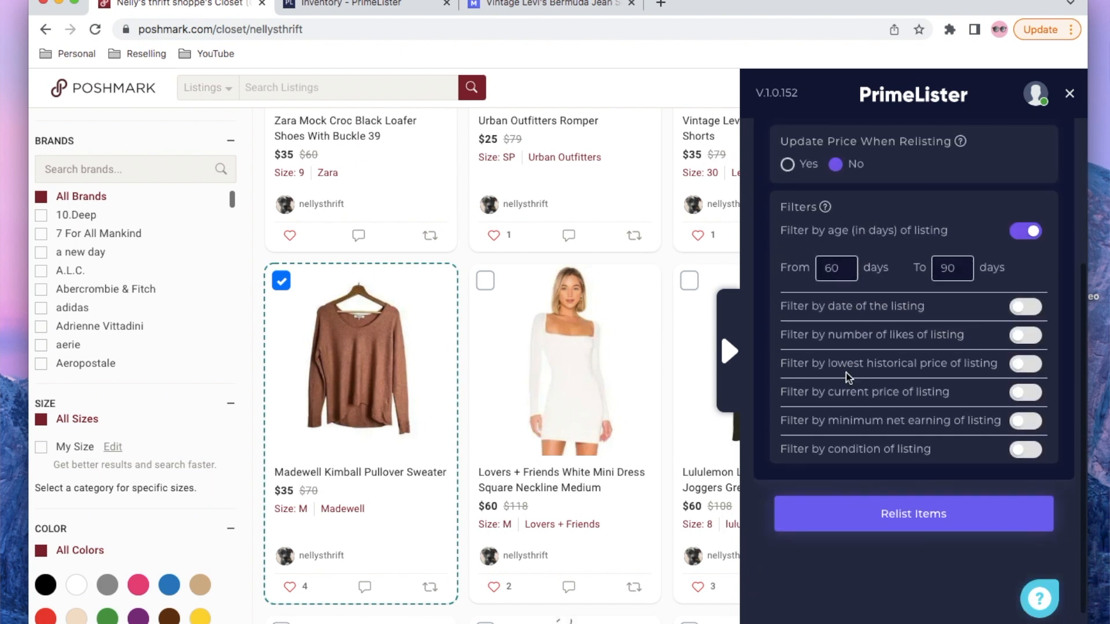
click(925, 489)
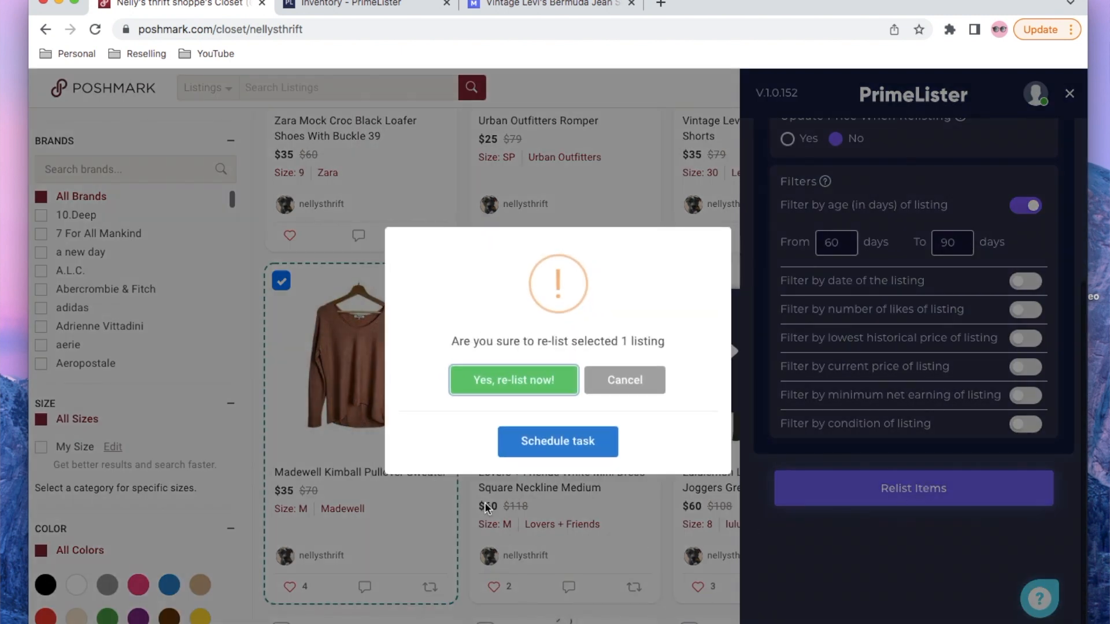
click(575, 452)
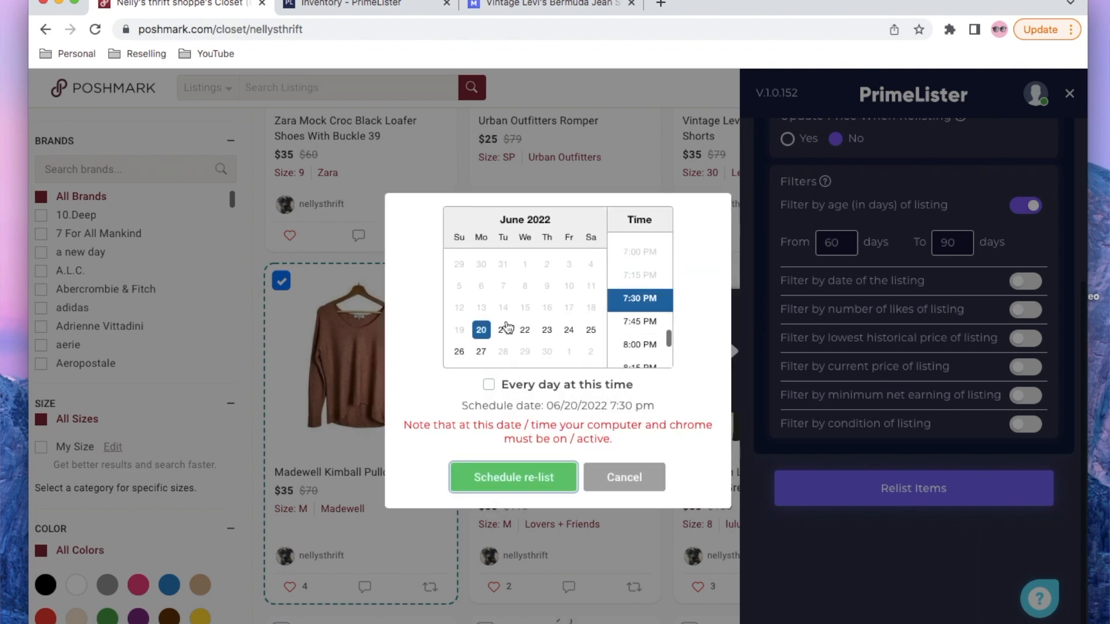
scroll(640, 347, down, 2)
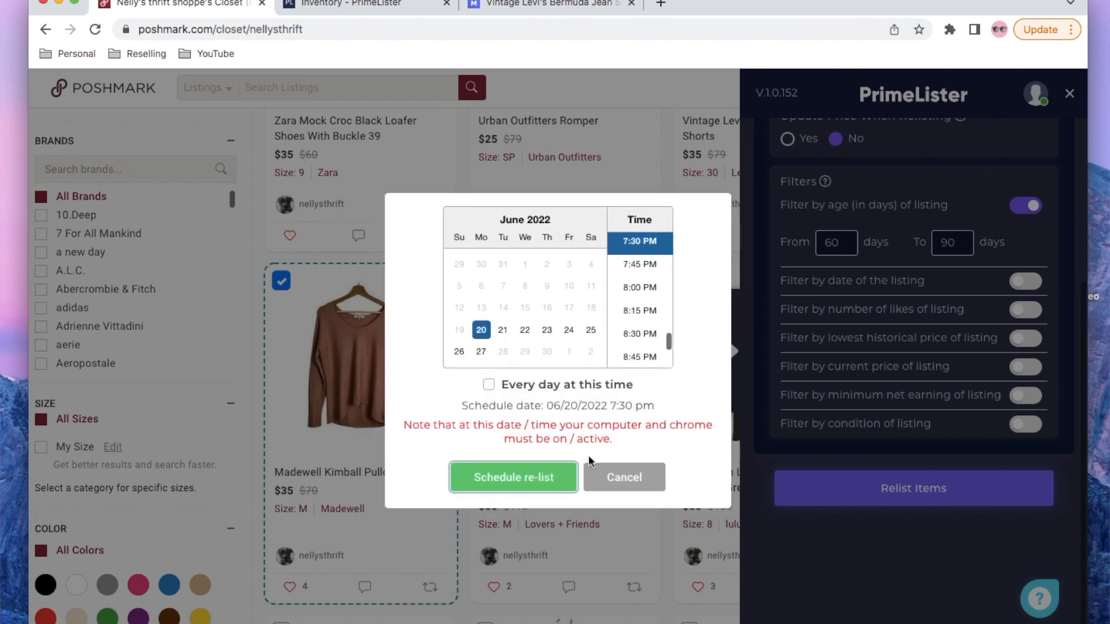
click(622, 477)
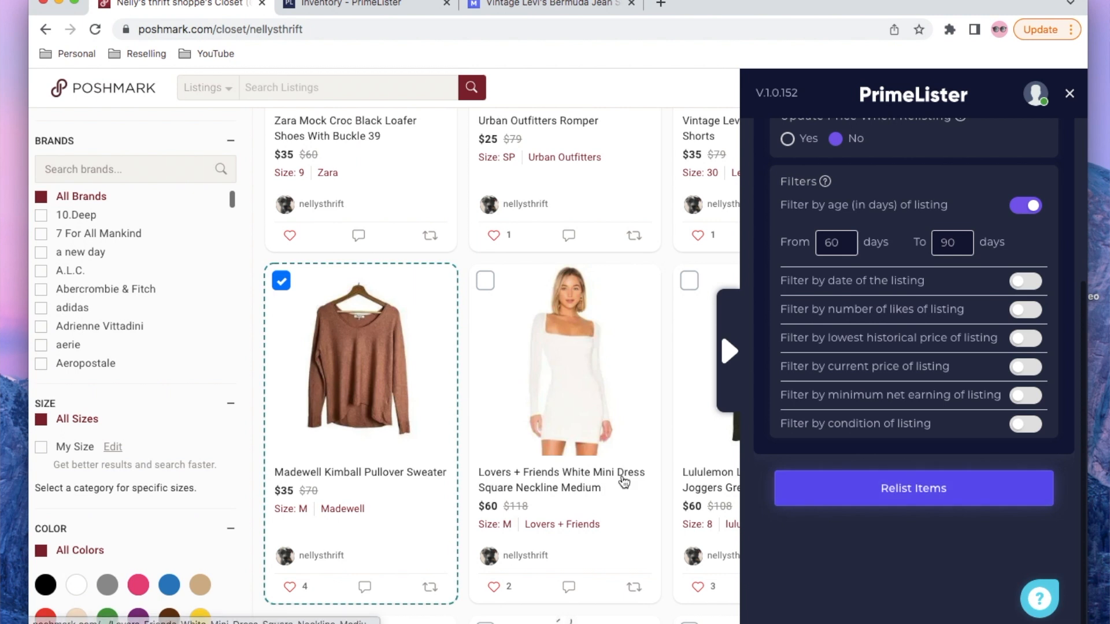
Relist the selected Madewell sweater immediately and open its new listing to check when it was updated.
click(906, 487)
click(524, 378)
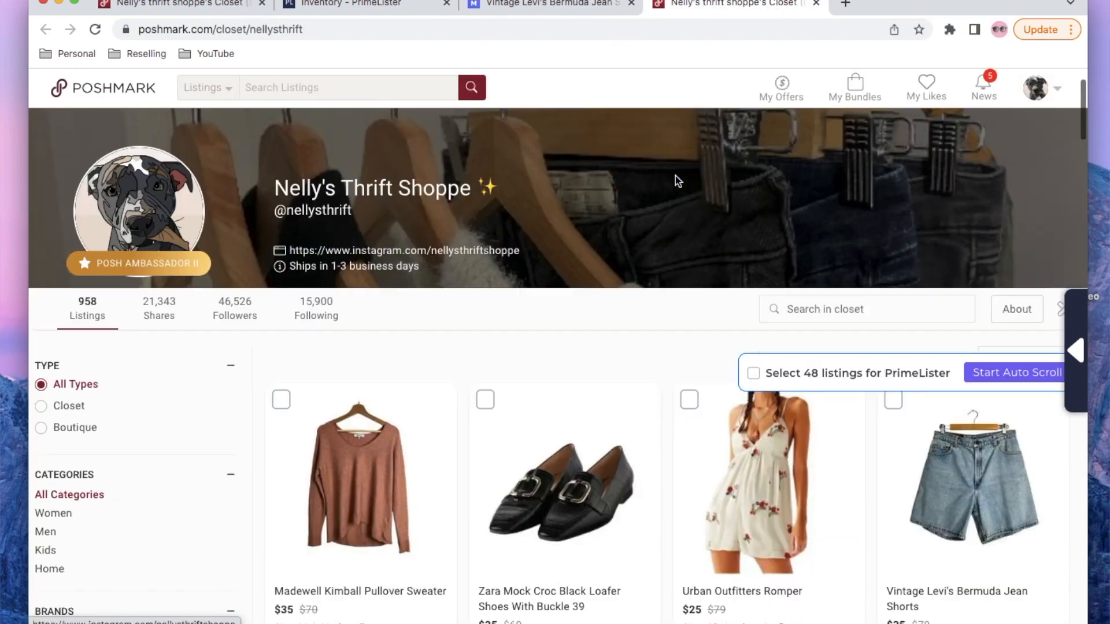
scroll(675, 175, down, 2)
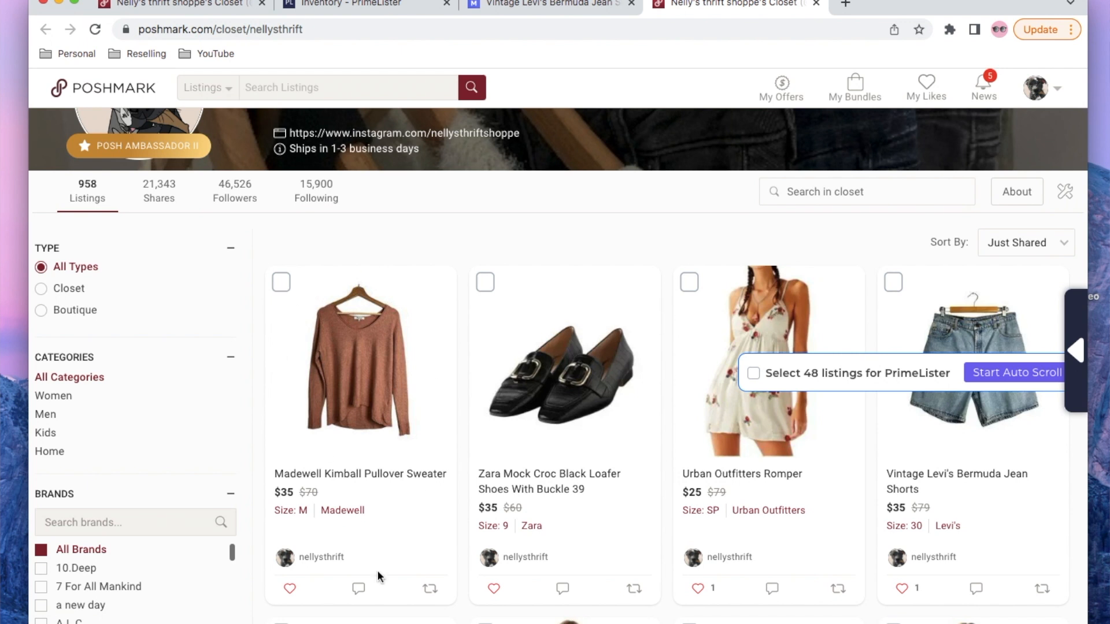
scroll(377, 570, down, 2)
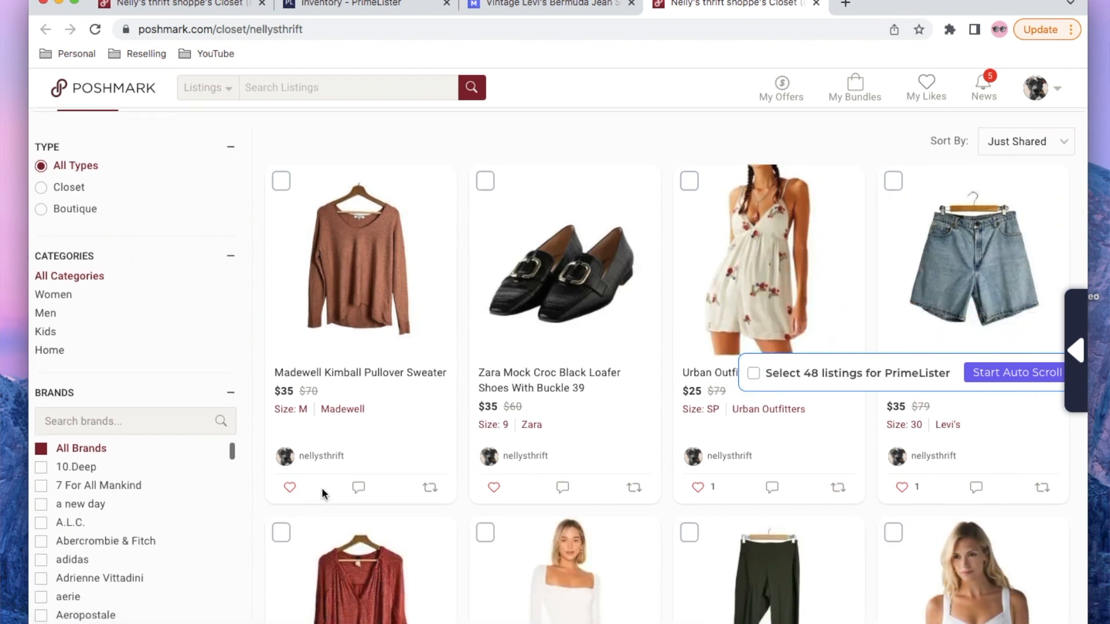
click(367, 219)
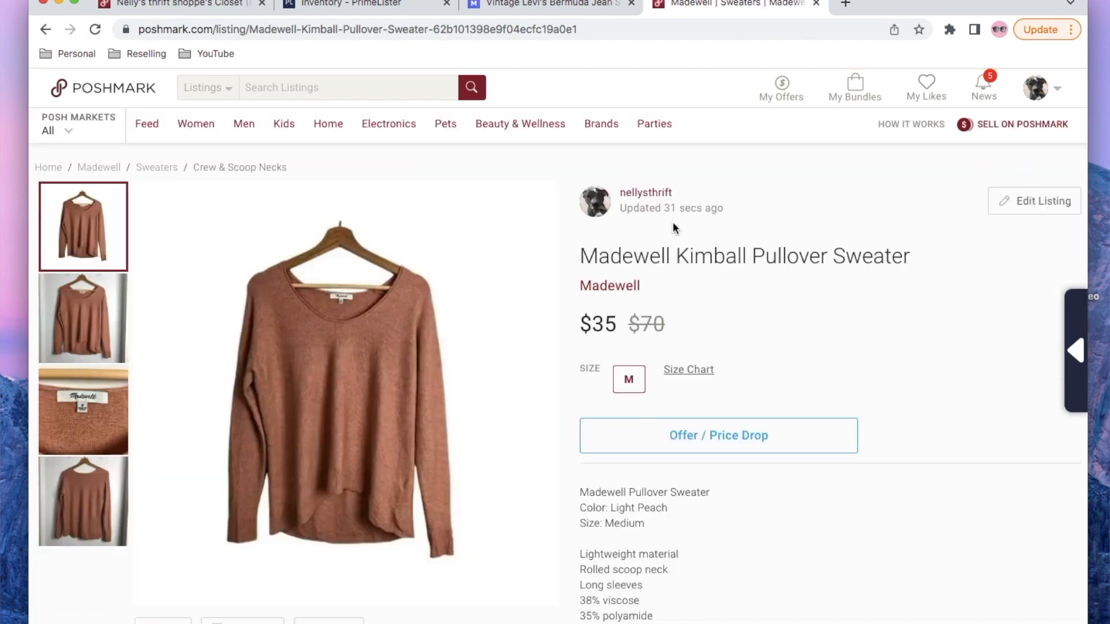
drag(625, 209, 722, 211)
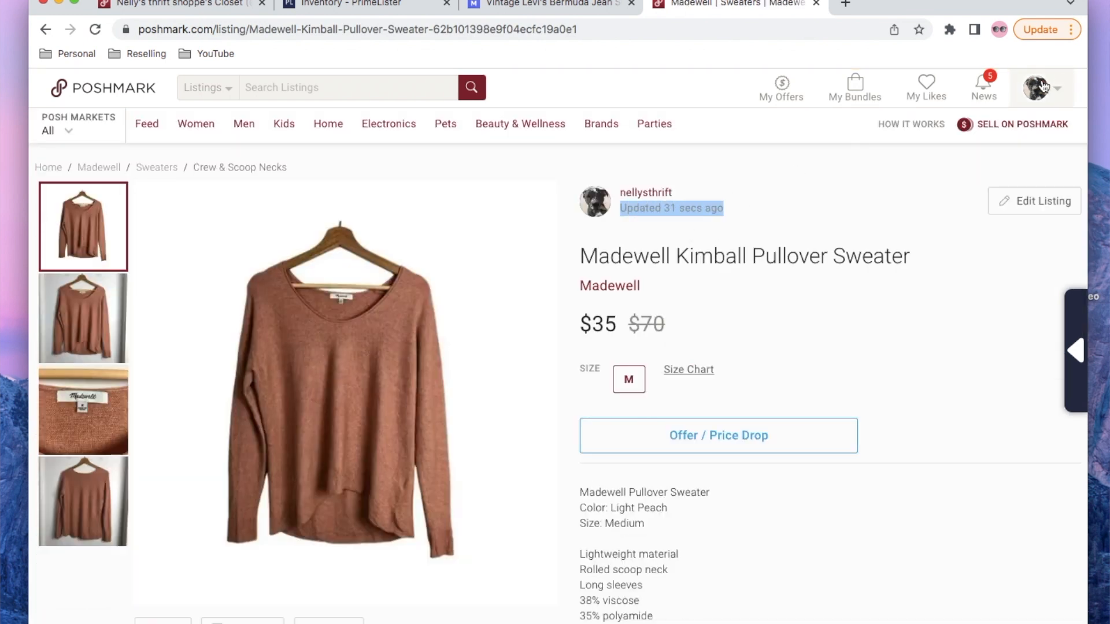
Return to the Poshmark closet and try PrimeLister's Delist action without any listing selected.
click(994, 129)
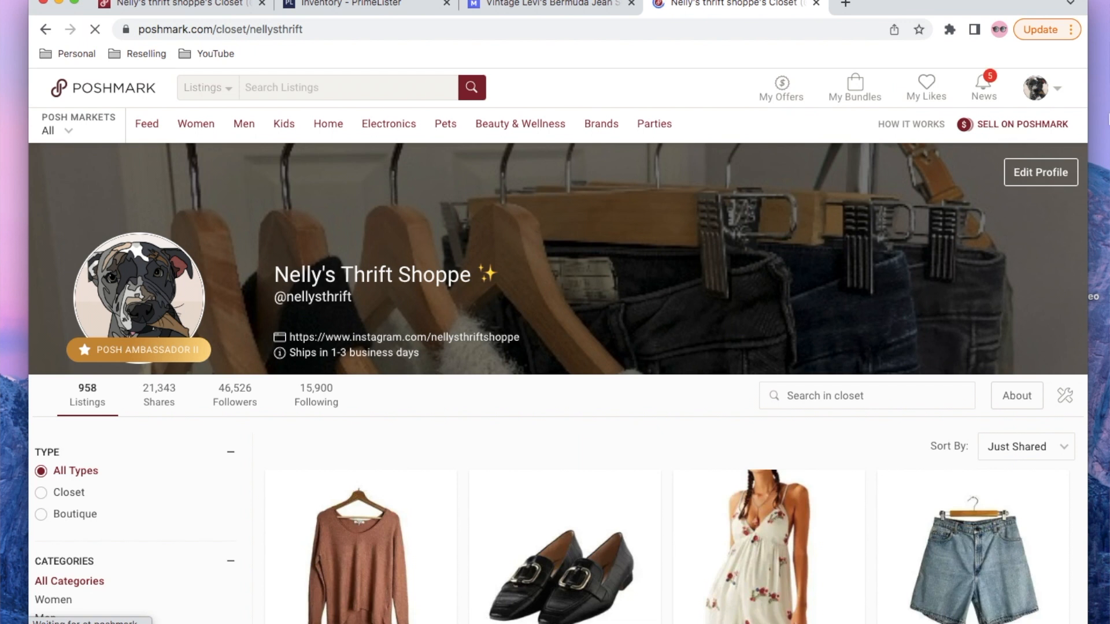
scroll(994, 303, down, 2)
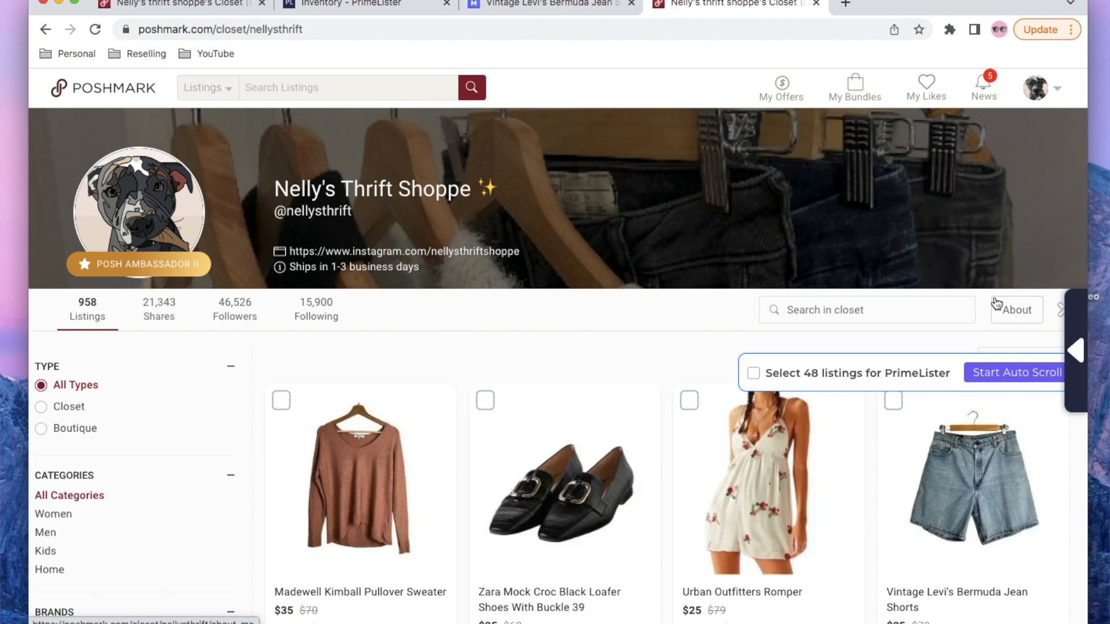
scroll(245, 409, down, 3)
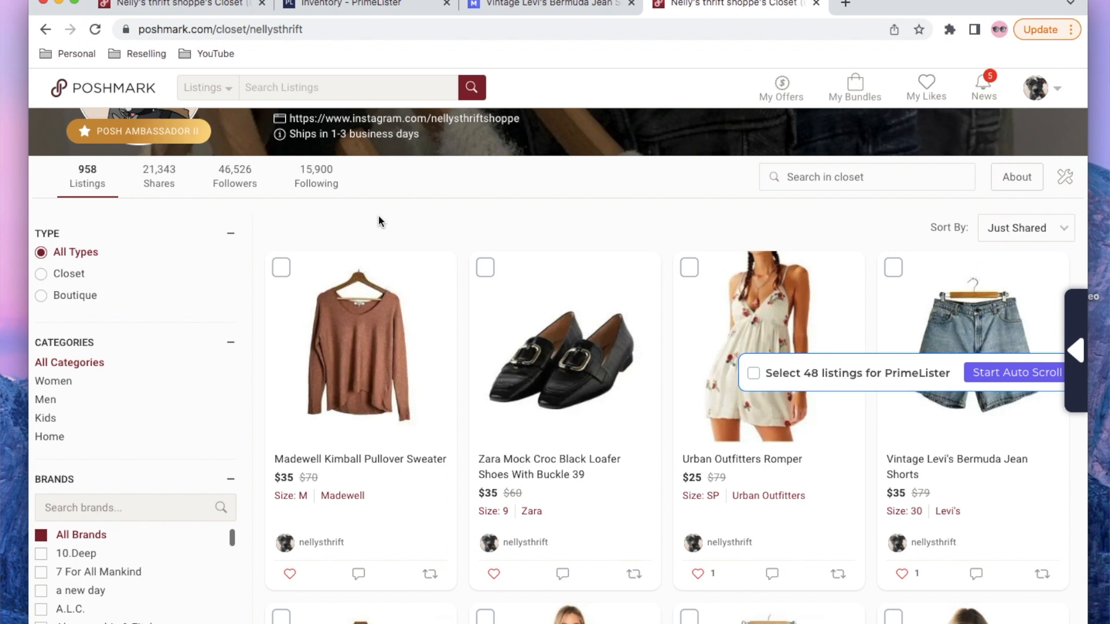
scroll(379, 220, down, 2)
click(1076, 350)
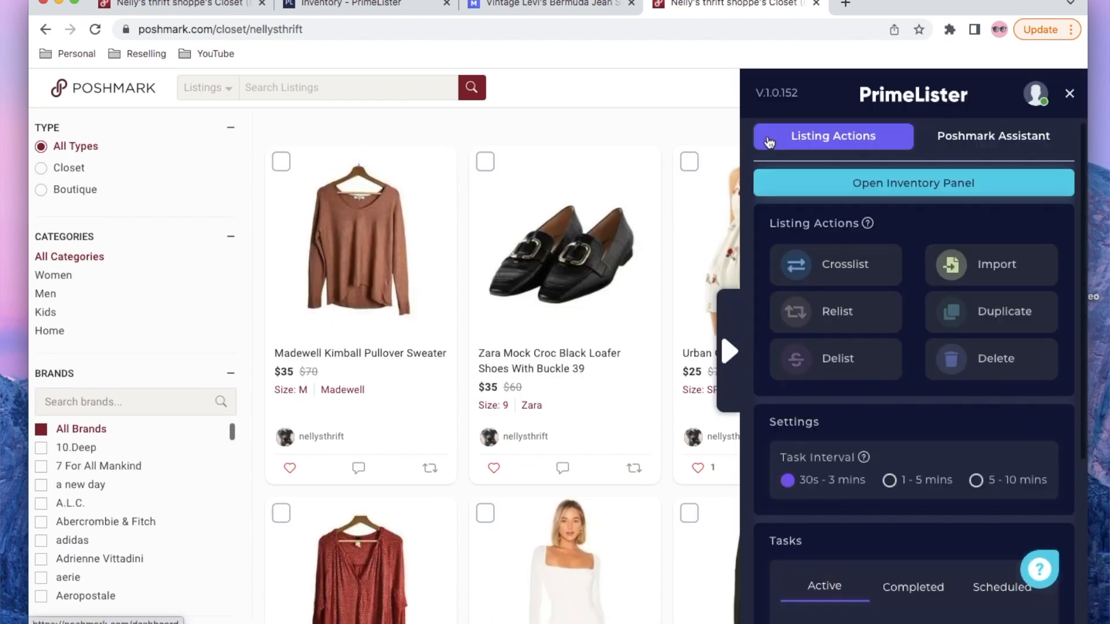
click(820, 362)
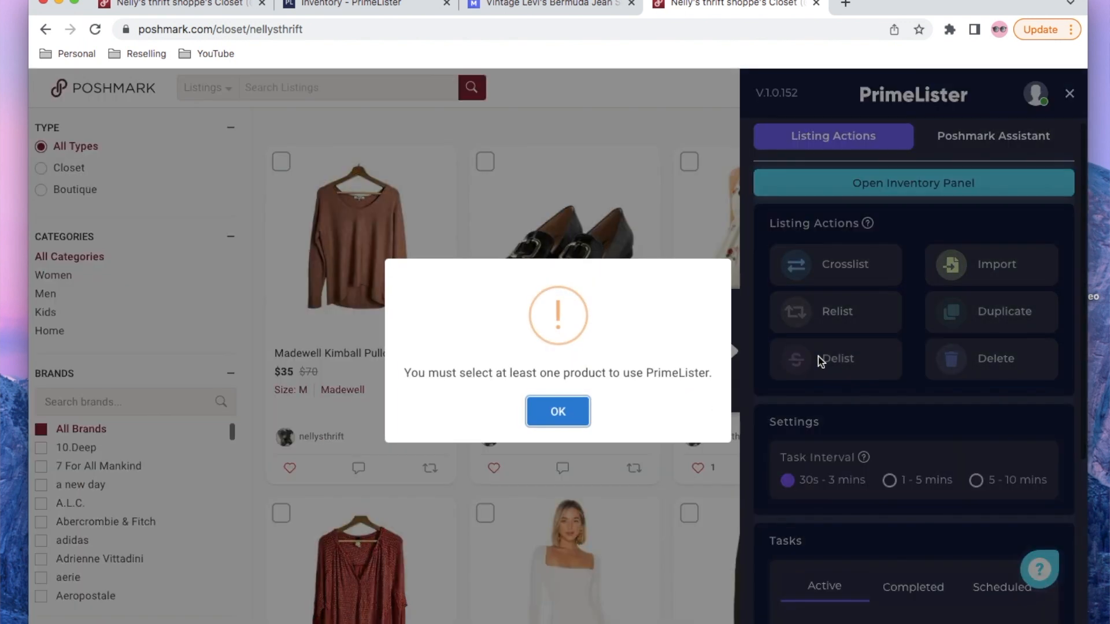
click(557, 422)
Select the Madewell sweater and Zara loafers, examine the Delist options without delisting, and clear both selections.
click(281, 161)
click(485, 162)
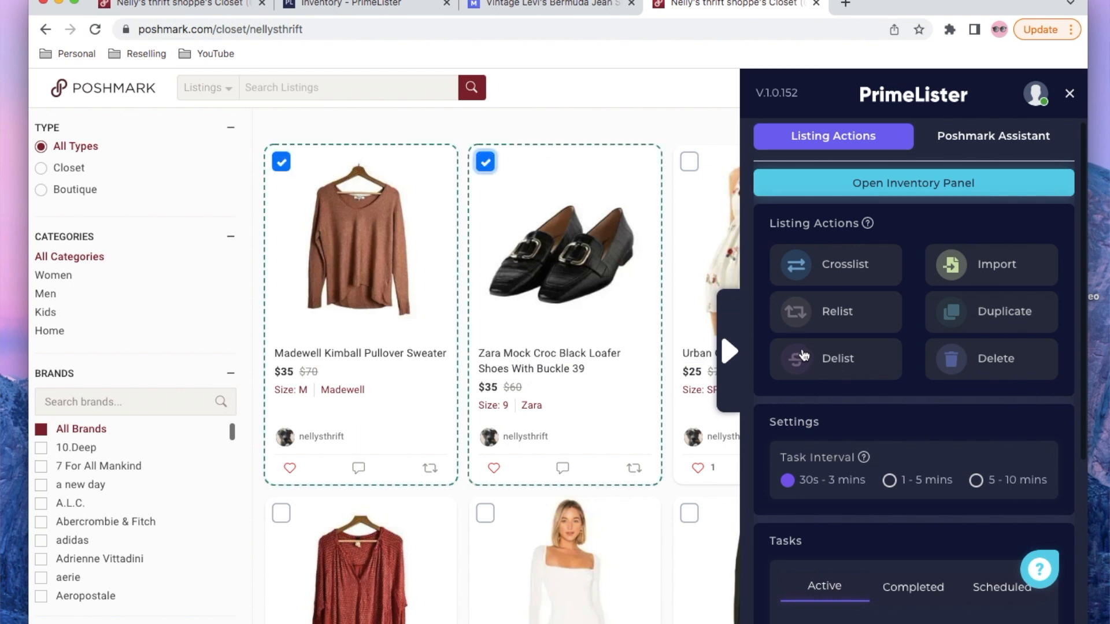
click(835, 358)
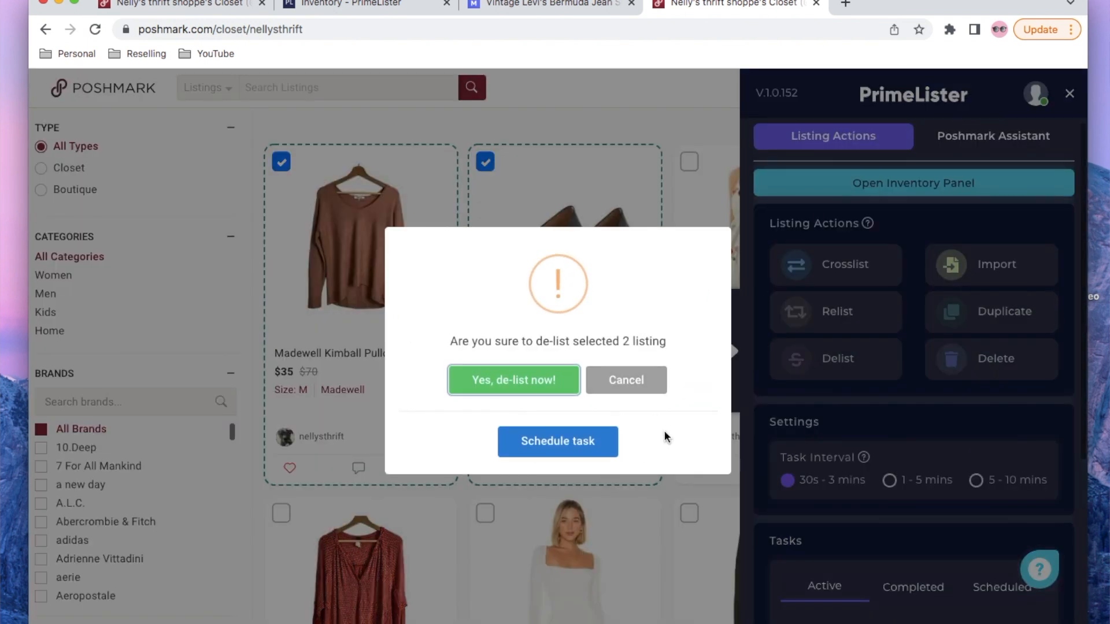
click(594, 395)
click(485, 162)
click(287, 164)
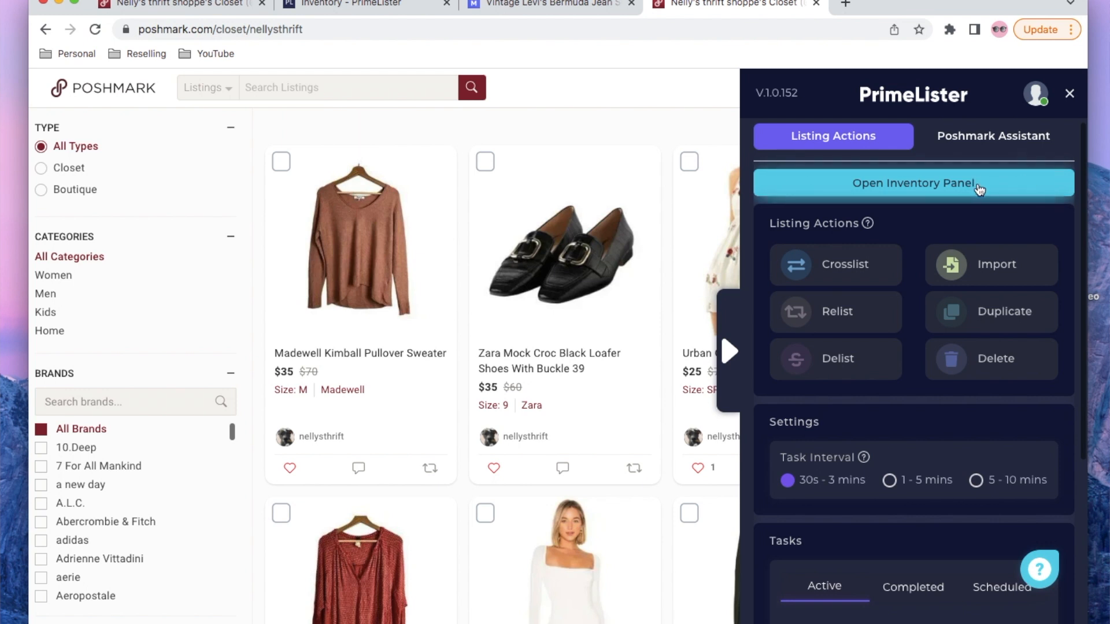
Select the Free People knit top, Lovers + Friends mini dress, Lululemon joggers and Lululemon sports bra in the closet.
scroll(651, 234, down, 3)
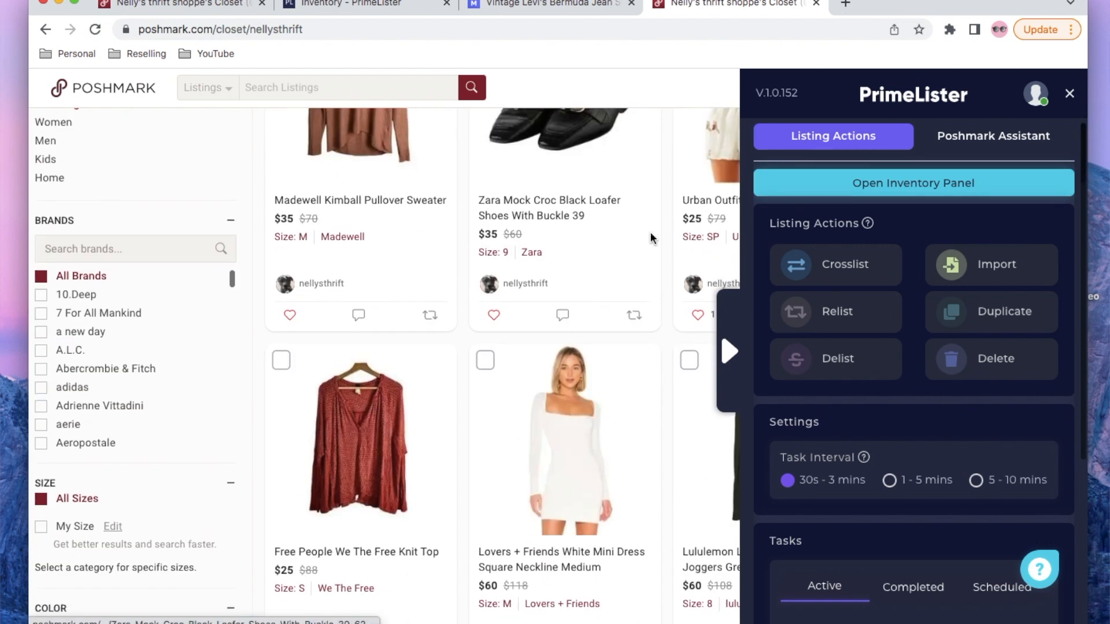
click(282, 360)
click(486, 360)
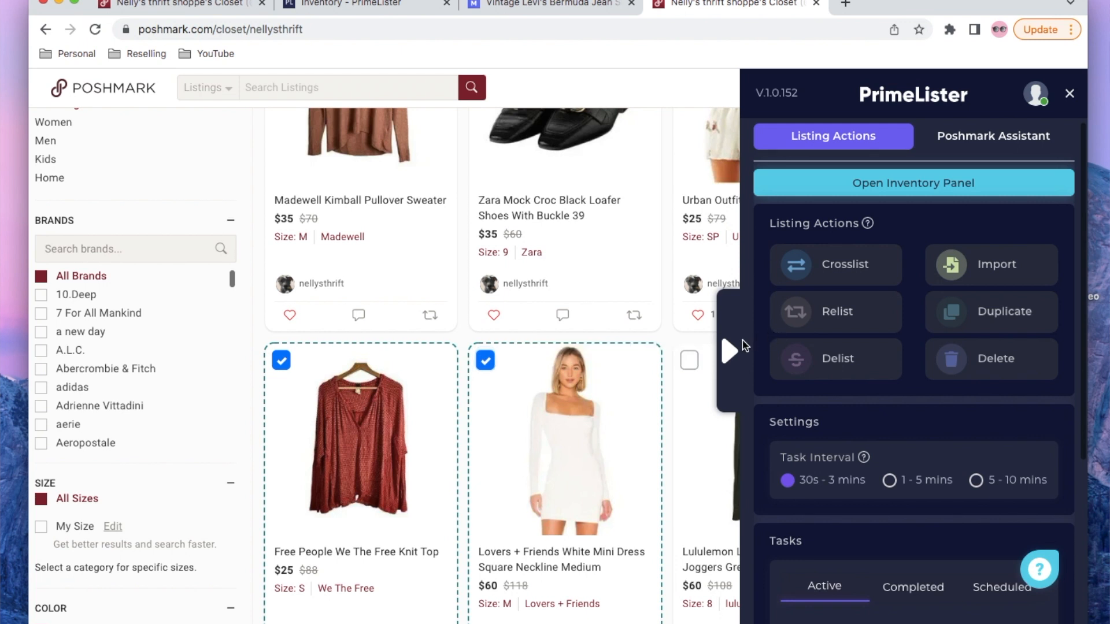
click(688, 360)
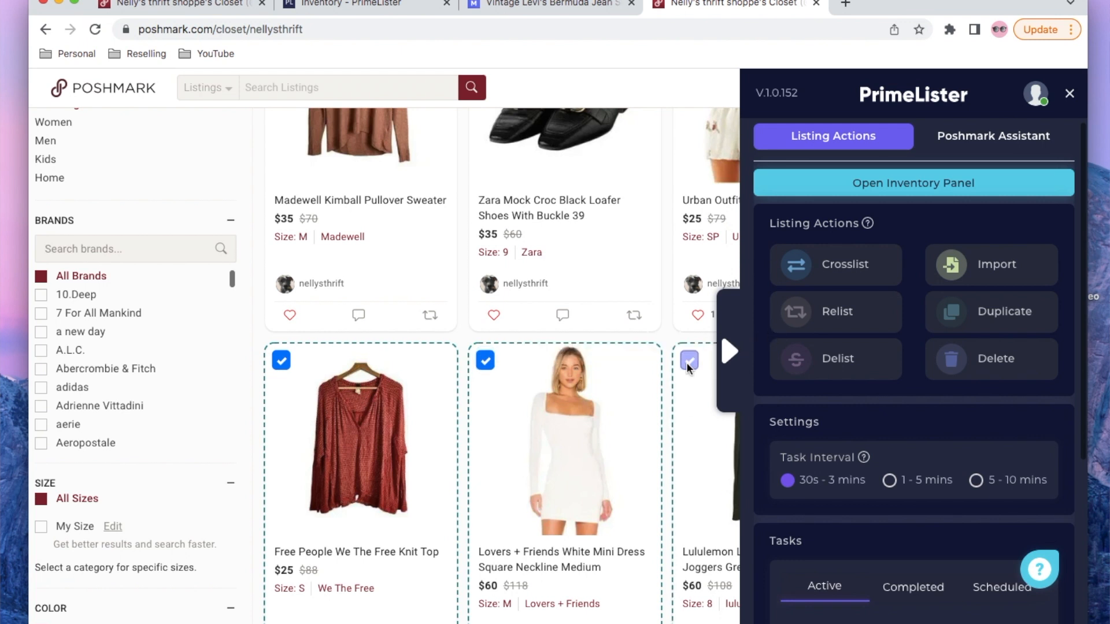
click(730, 351)
scroll(902, 356, down, 1)
click(893, 336)
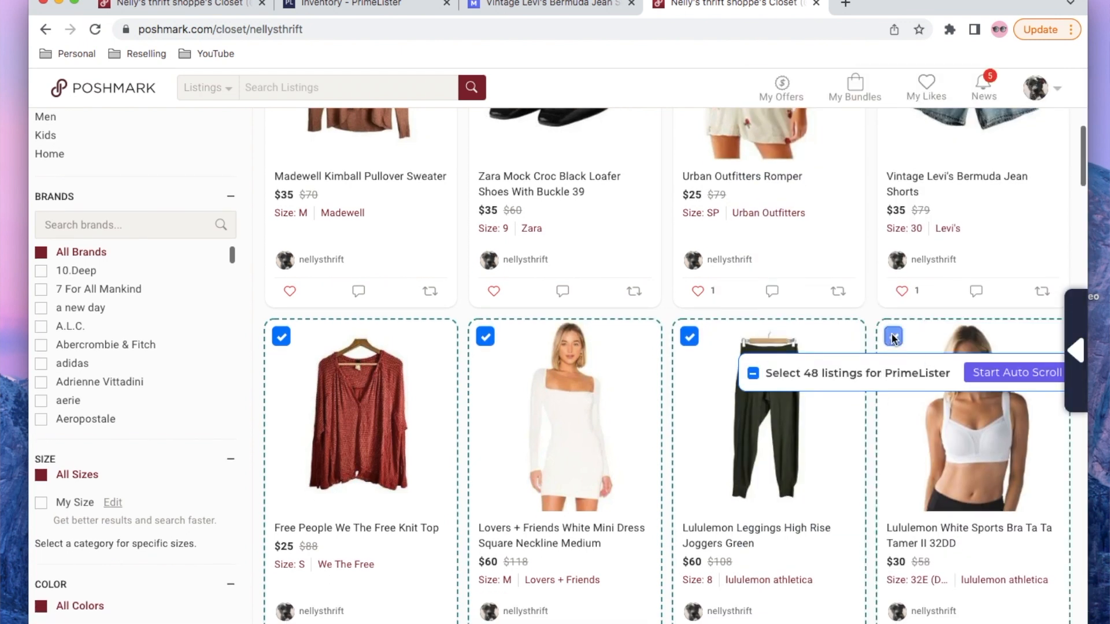
Open the import confirmation for the four selected listings, cancel it, and review the task interval and tasks sections.
click(1073, 352)
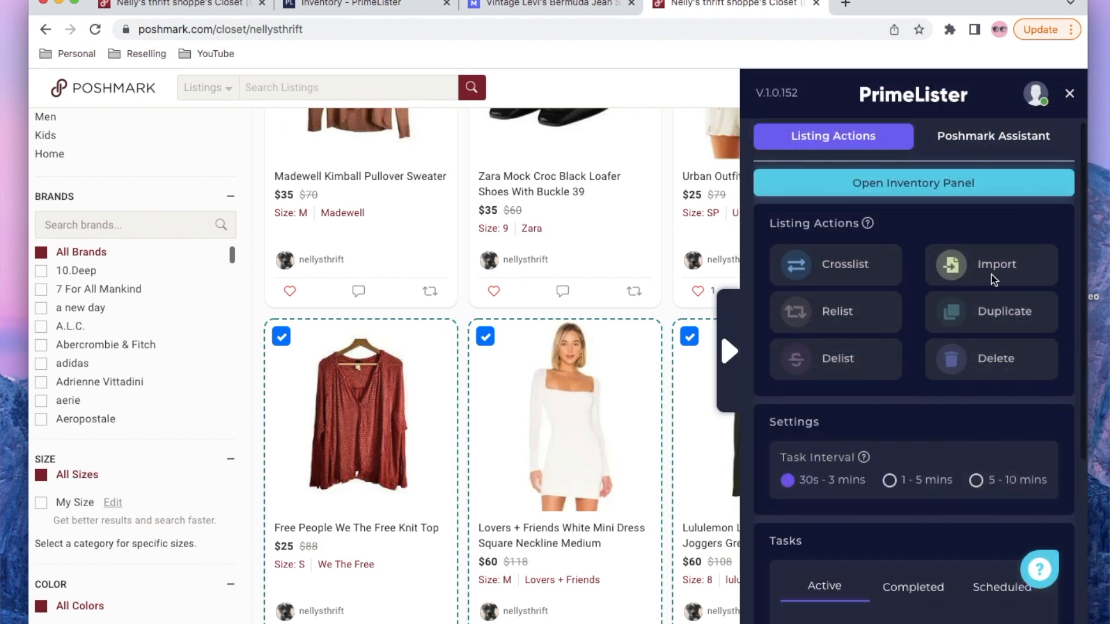
click(988, 262)
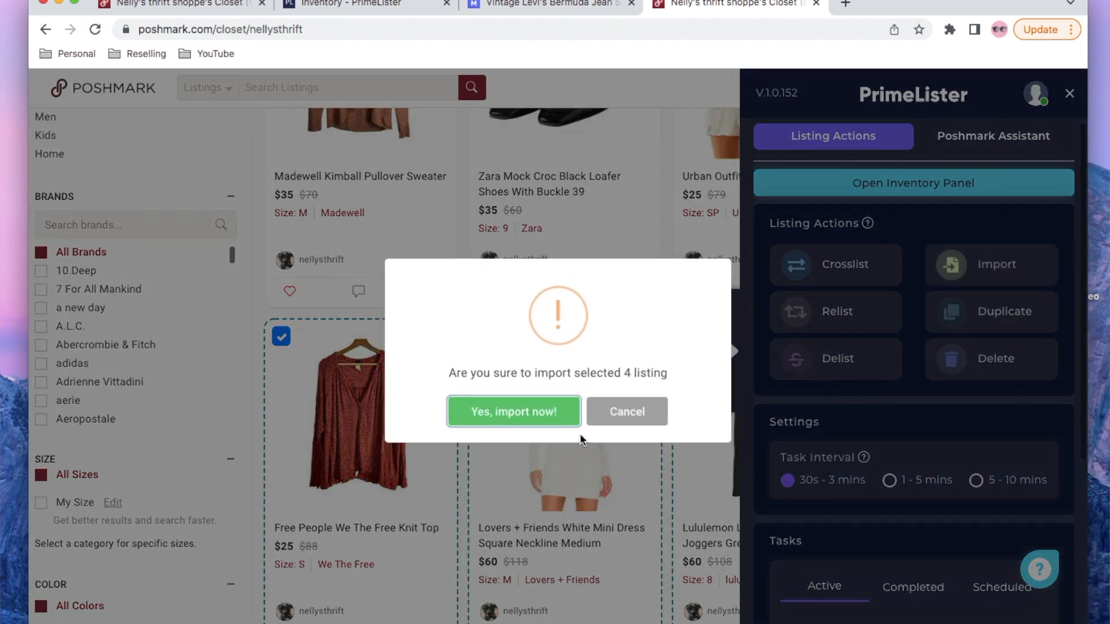
click(630, 409)
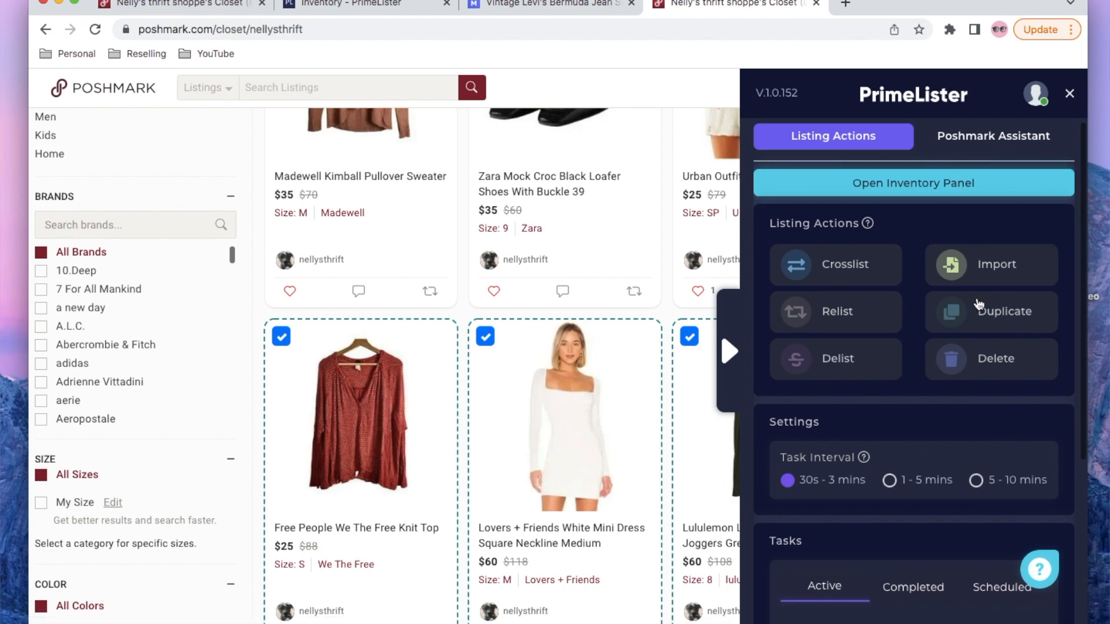
scroll(983, 306, down, 3)
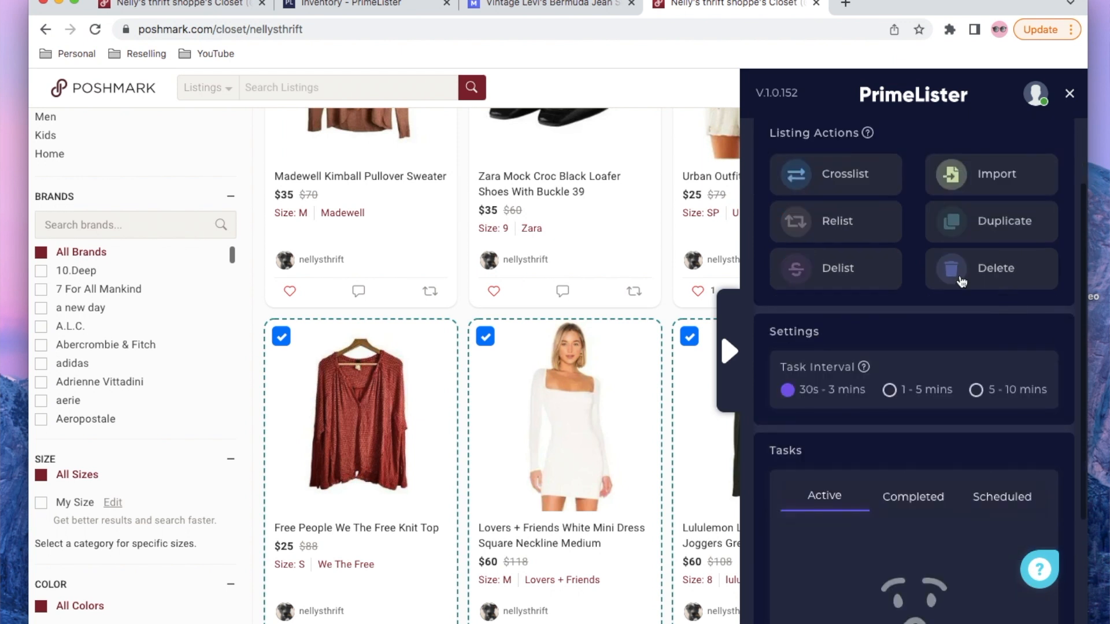
scroll(766, 320, down, 2)
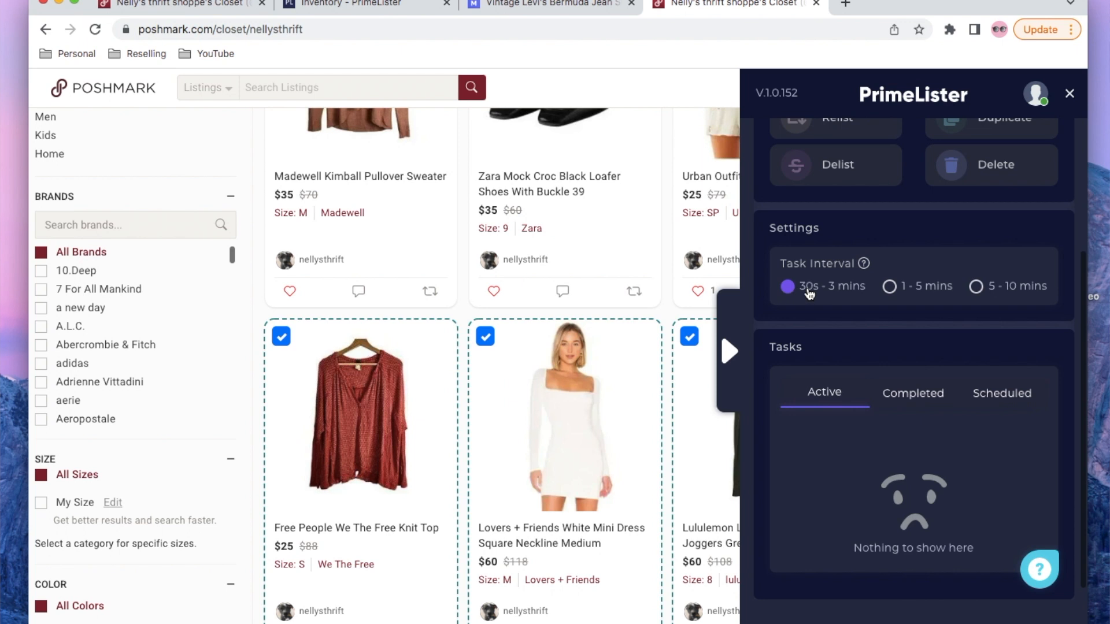
Look at the Relist settings, return to the listing actions, and review the task interval choices and active tasks.
scroll(903, 293, up, 2)
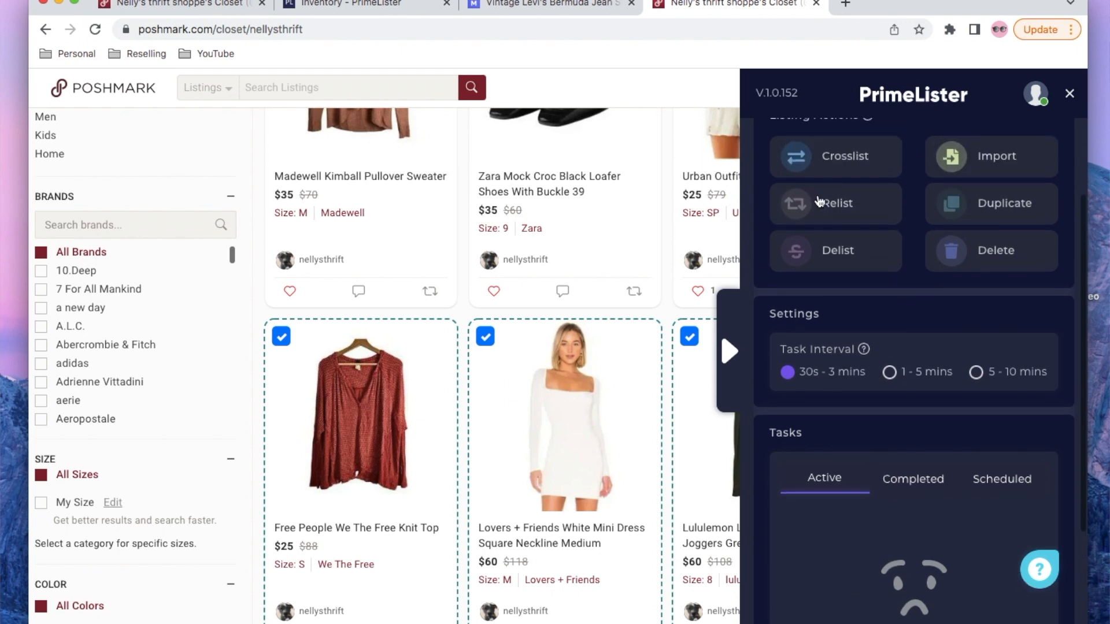
click(817, 201)
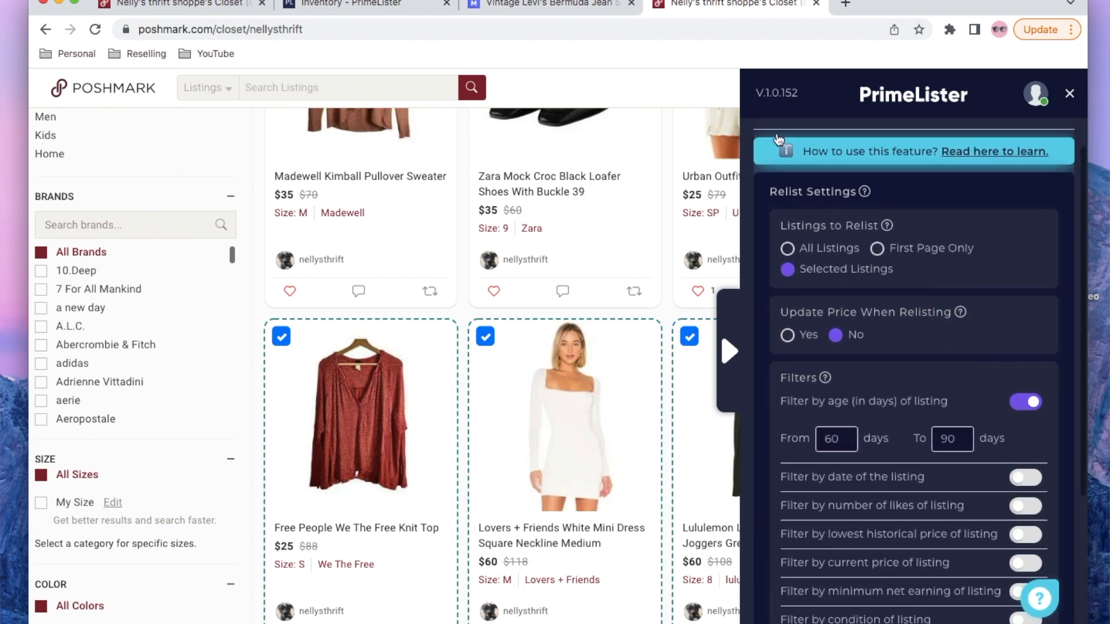
click(758, 149)
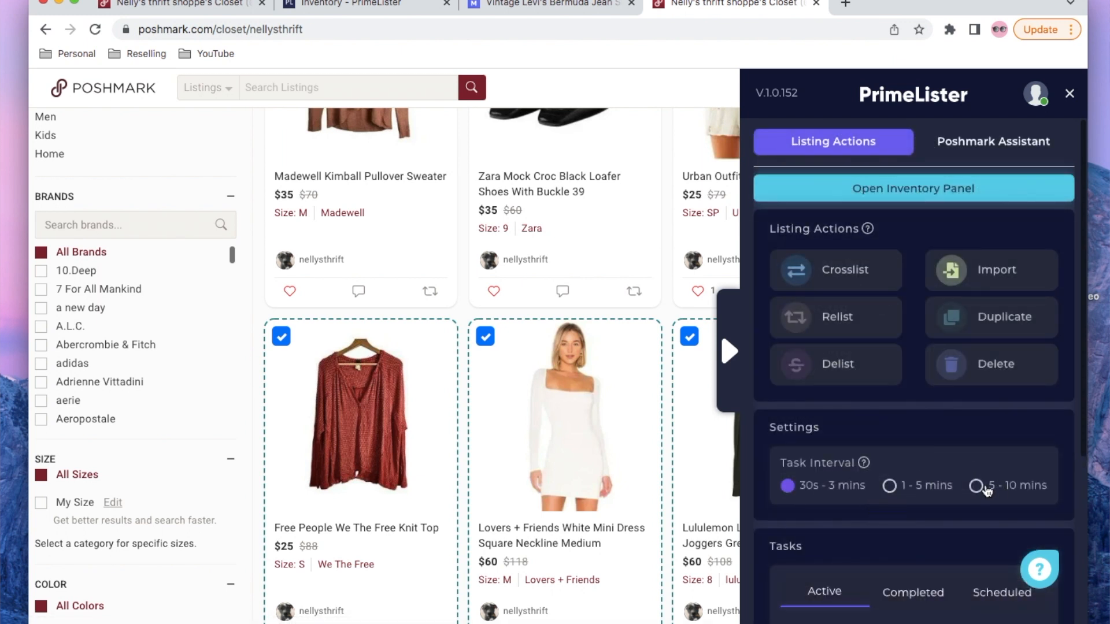
scroll(985, 486, down, 3)
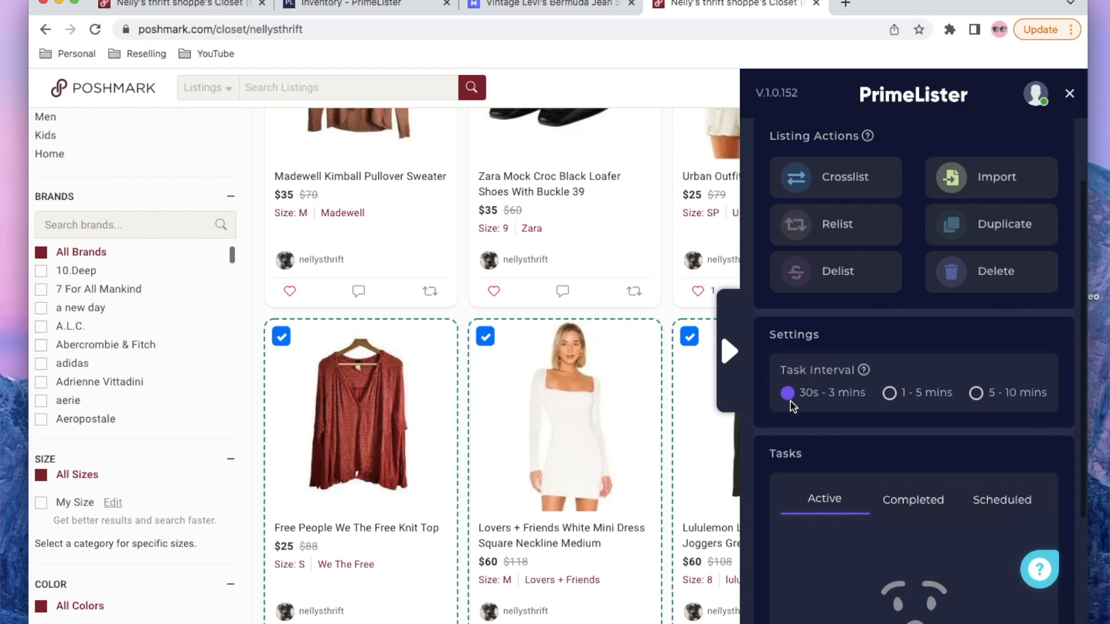
scroll(967, 387, down, 2)
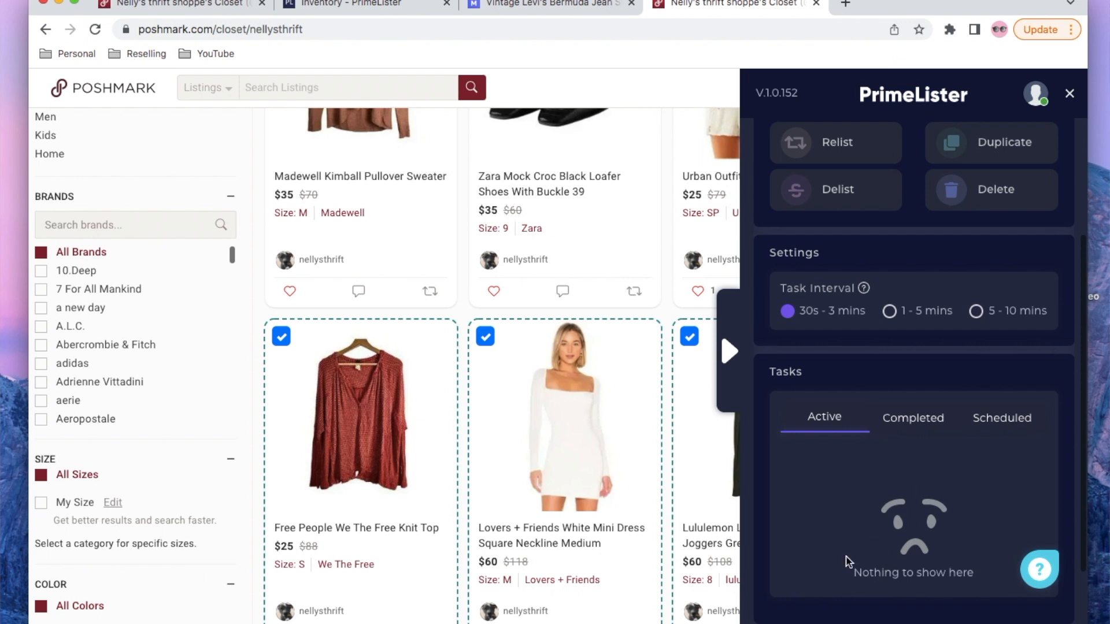
scroll(912, 547, up, 2)
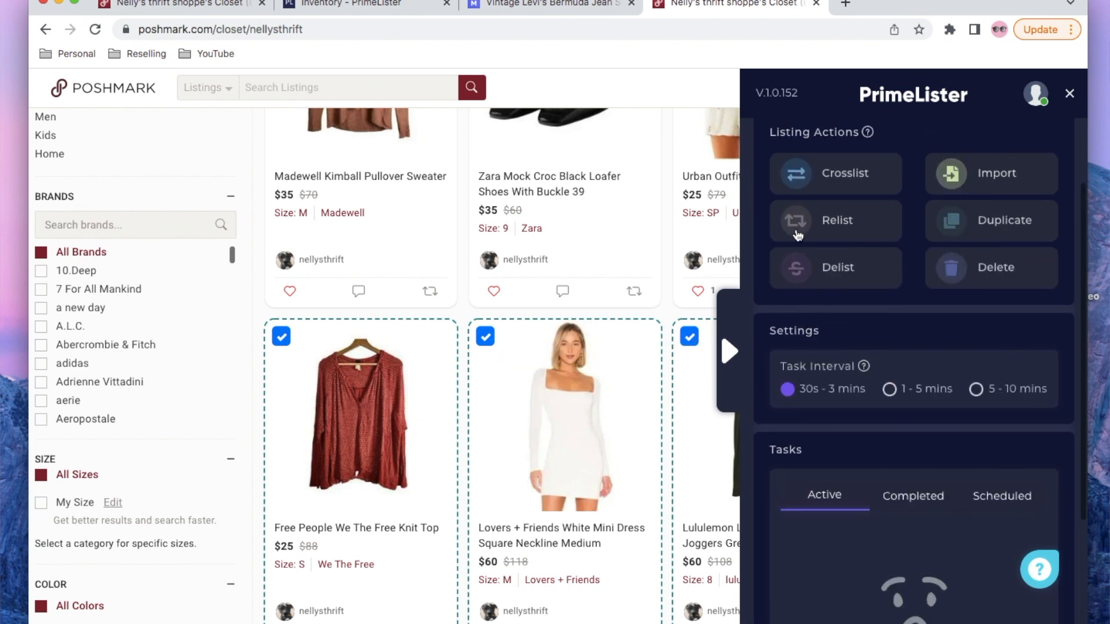
Check the four selected closet listings, open Relist for selected listings, and turn off the filter by listing age.
click(729, 351)
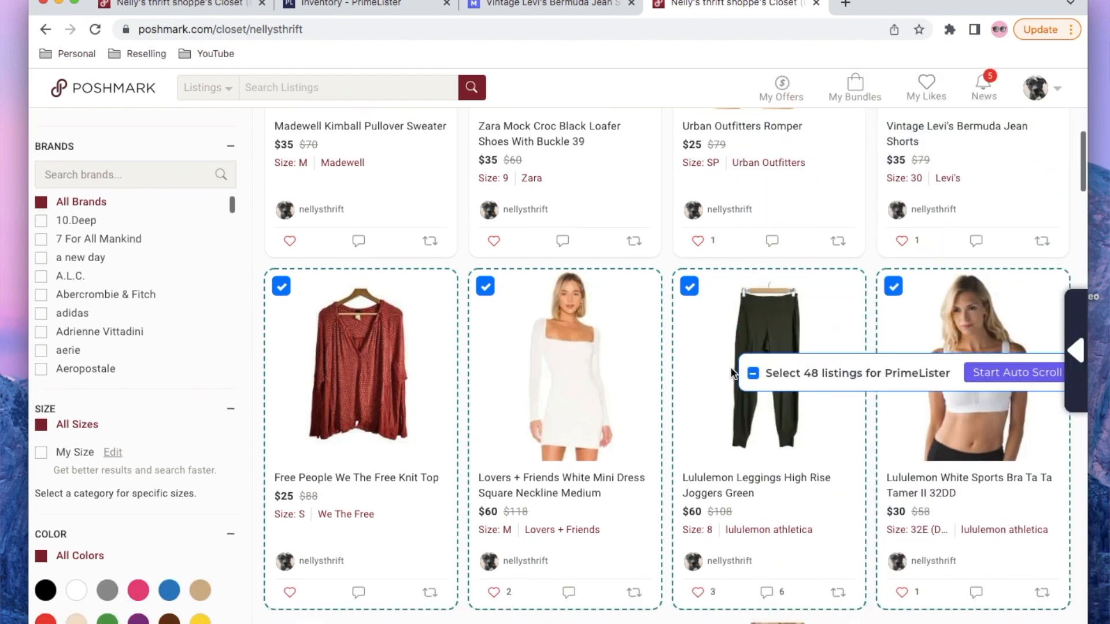
scroll(668, 375, down, 3)
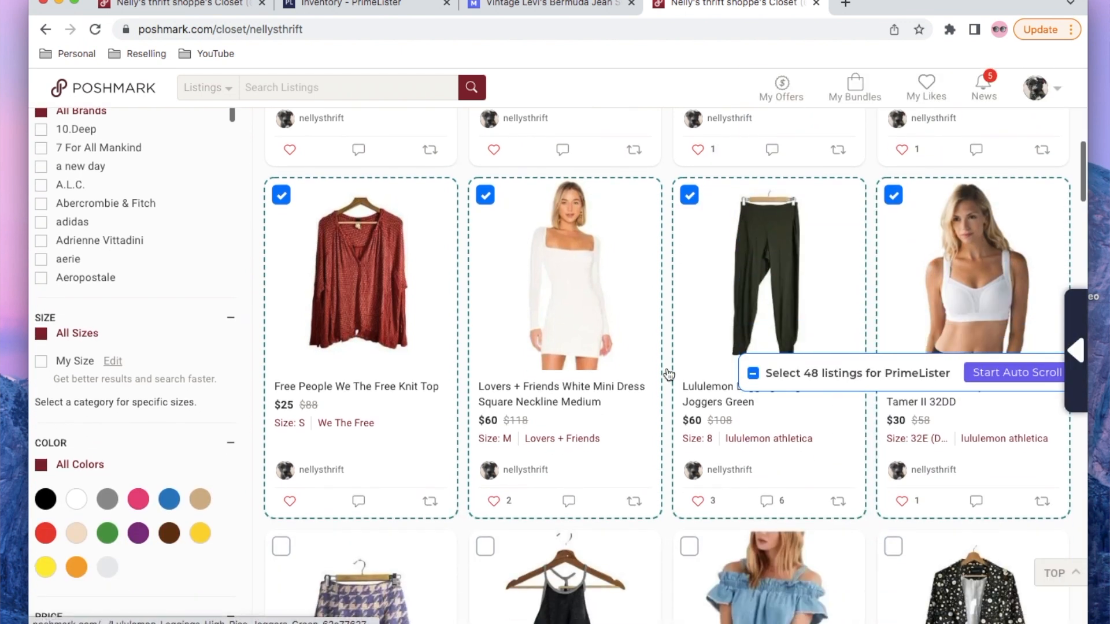
click(1077, 349)
click(826, 307)
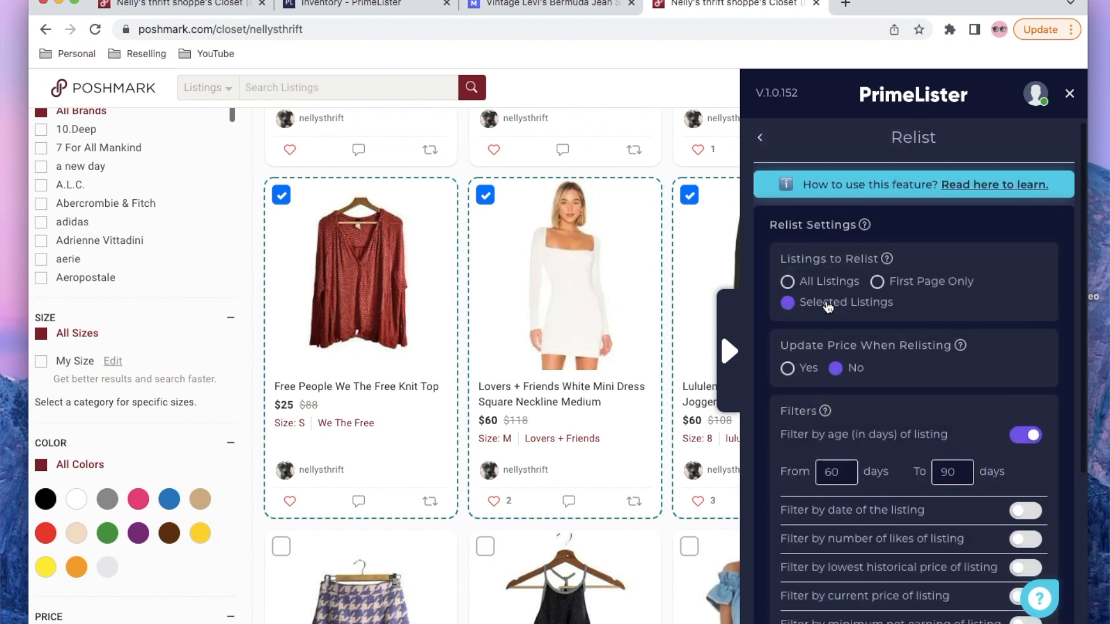
scroll(828, 307, down, 1)
scroll(818, 279, down, 5)
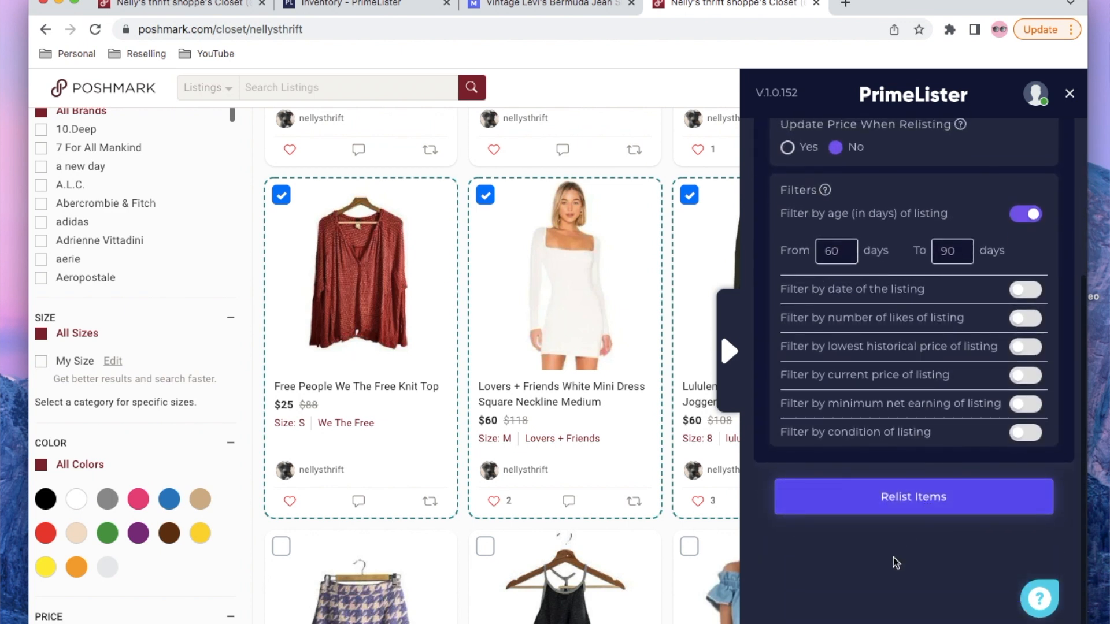
click(1027, 215)
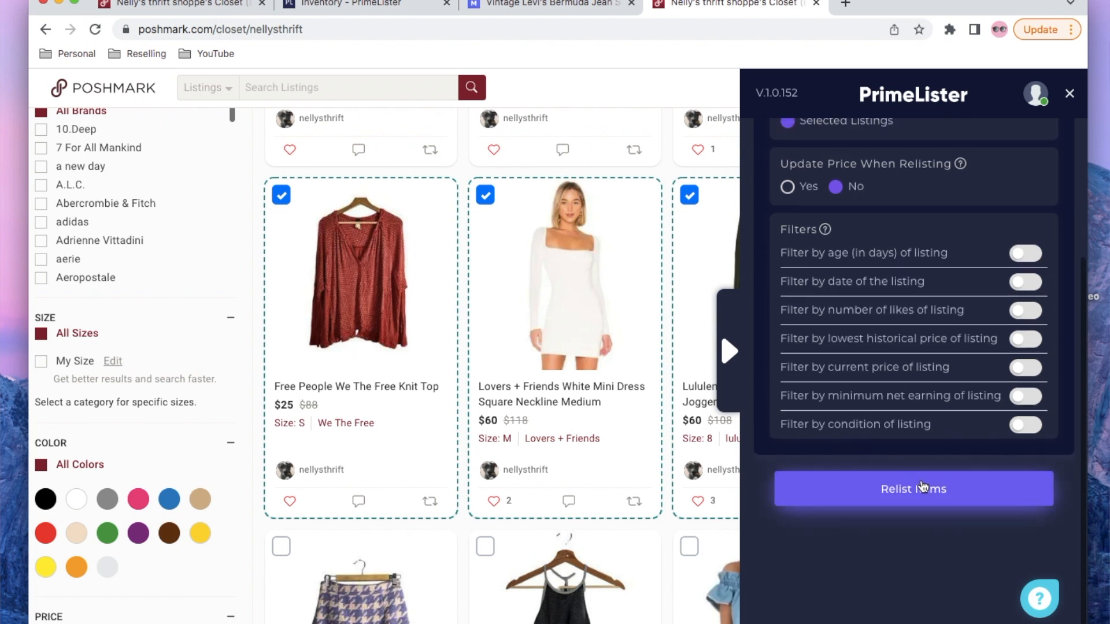
Schedule the selected listings to be relisted on 06/21/2022 at 8:30 am and dismiss the confirmation.
click(922, 487)
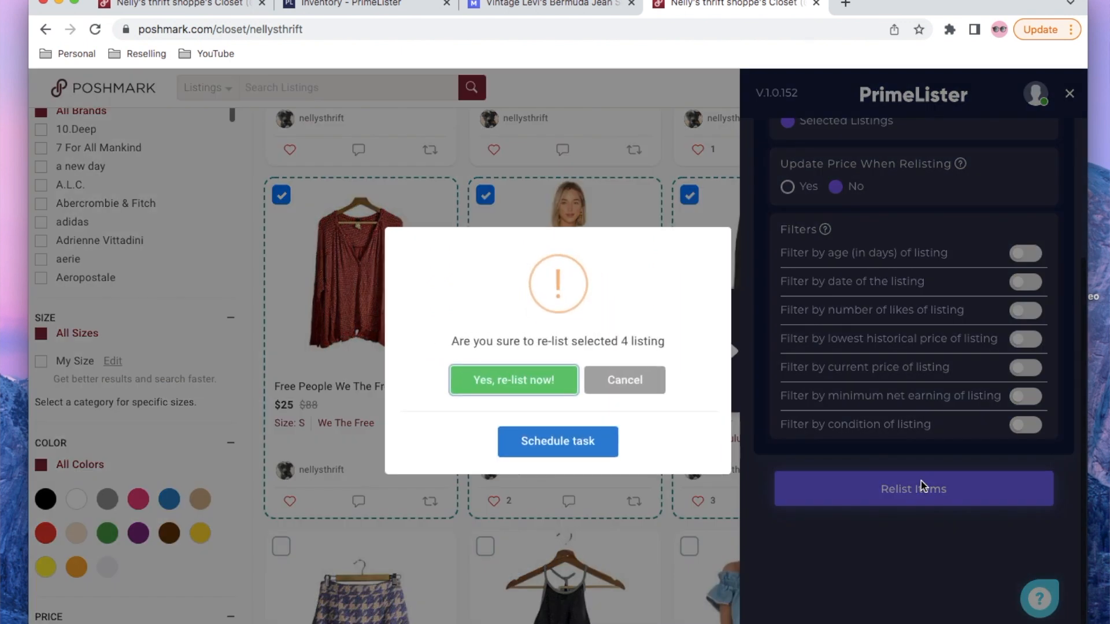
click(574, 440)
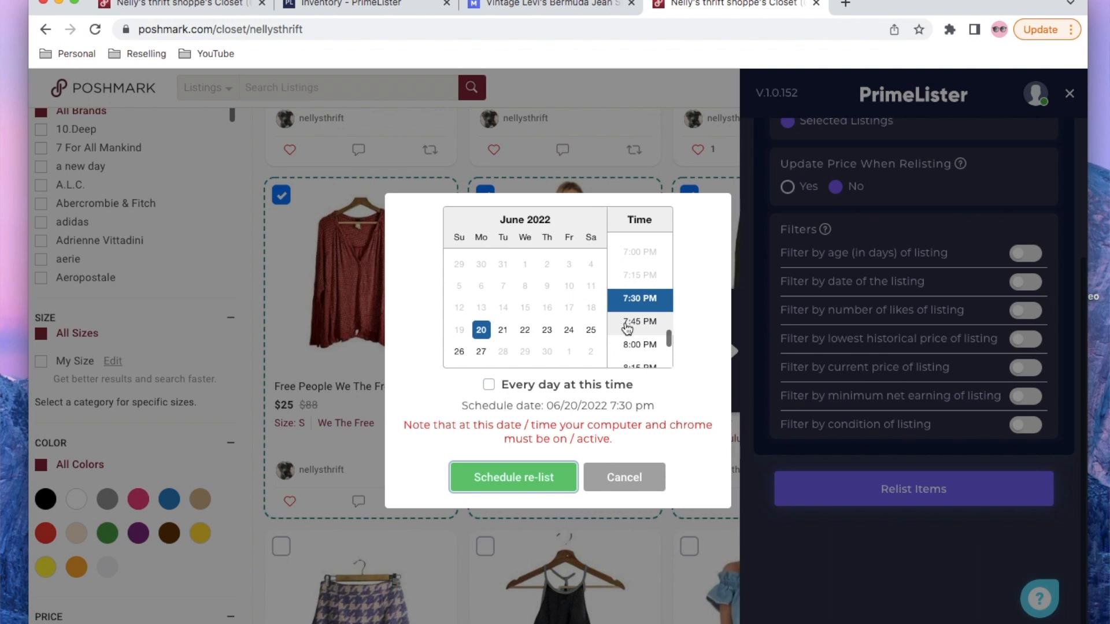
click(503, 329)
scroll(626, 307, up, 2)
scroll(625, 306, up, 15)
scroll(625, 307, up, 2)
click(650, 286)
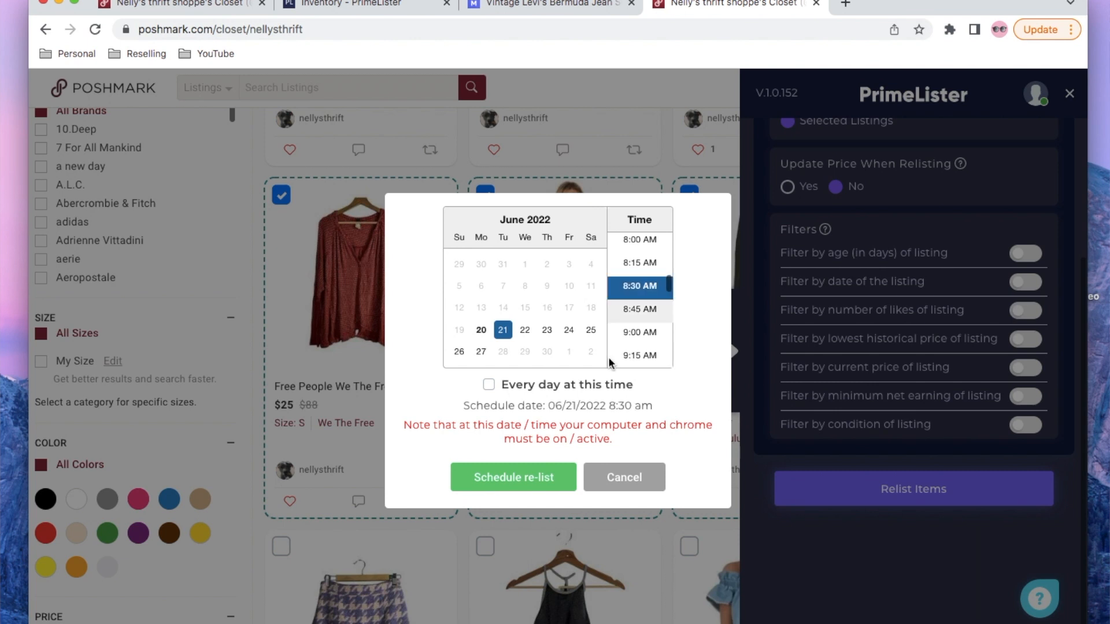
click(508, 484)
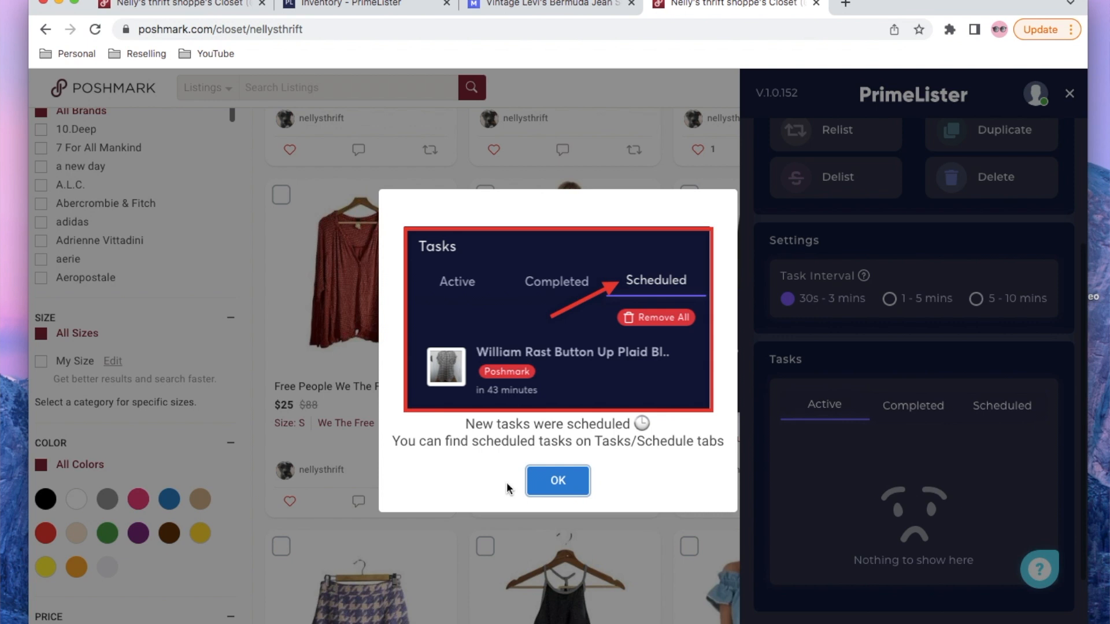
click(550, 480)
Open the scheduled tasks and examine the relist entries for the four selected listings.
scroll(881, 367, down, 1)
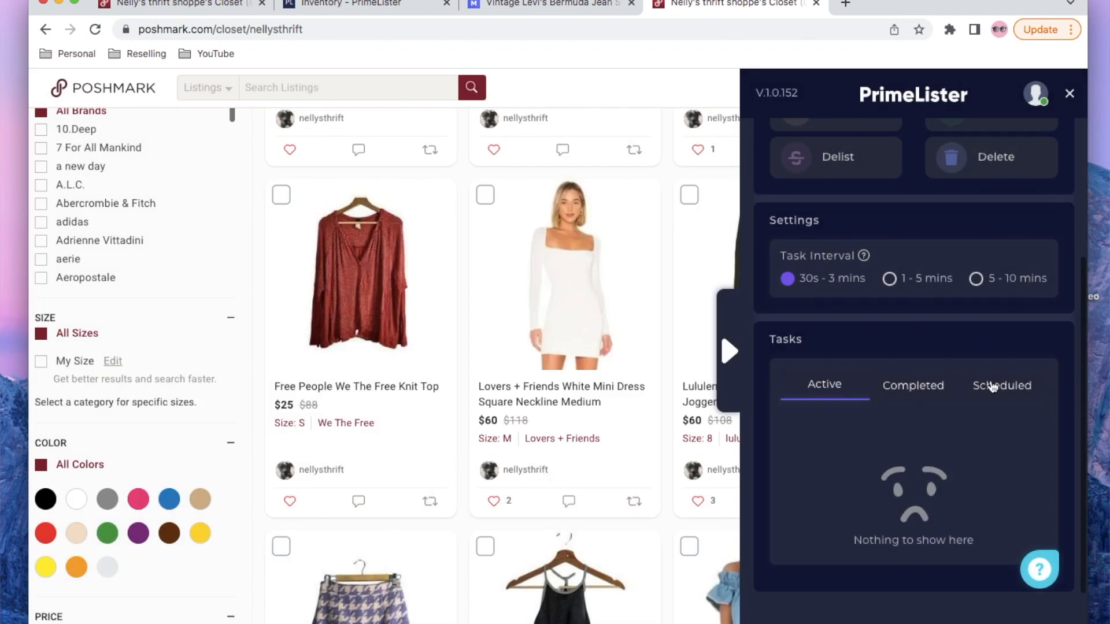
click(993, 387)
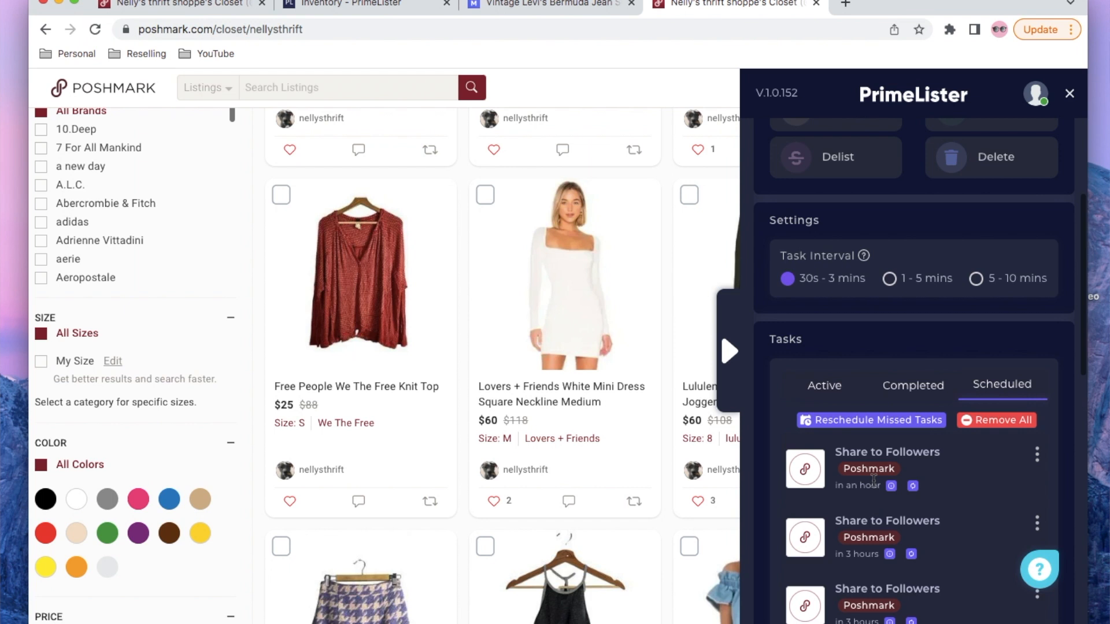
scroll(874, 480, down, 3)
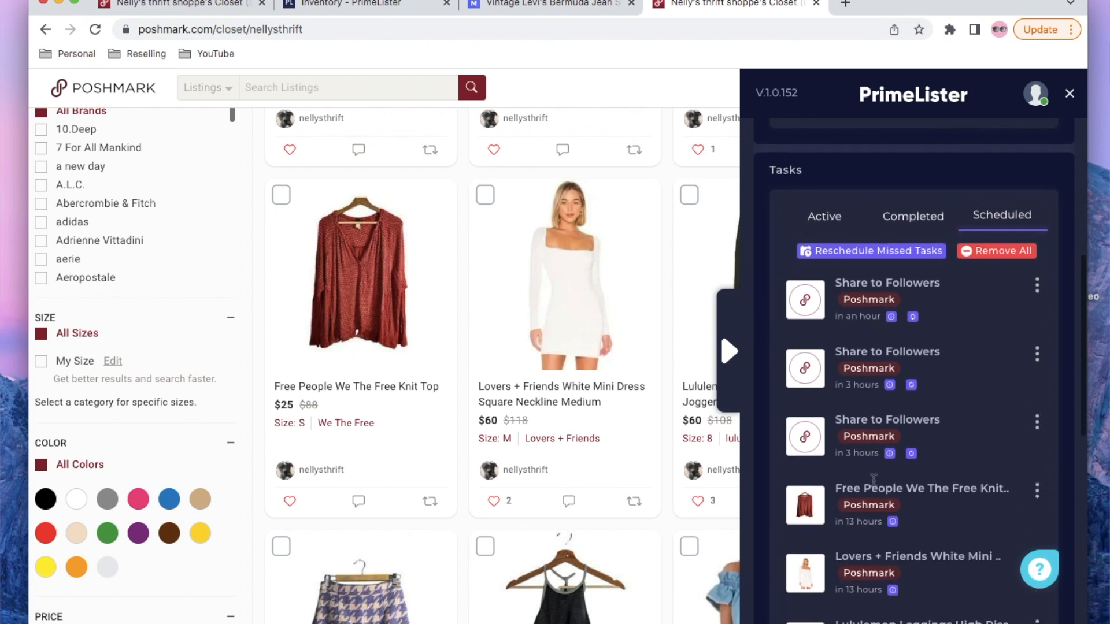
scroll(874, 480, down, 3)
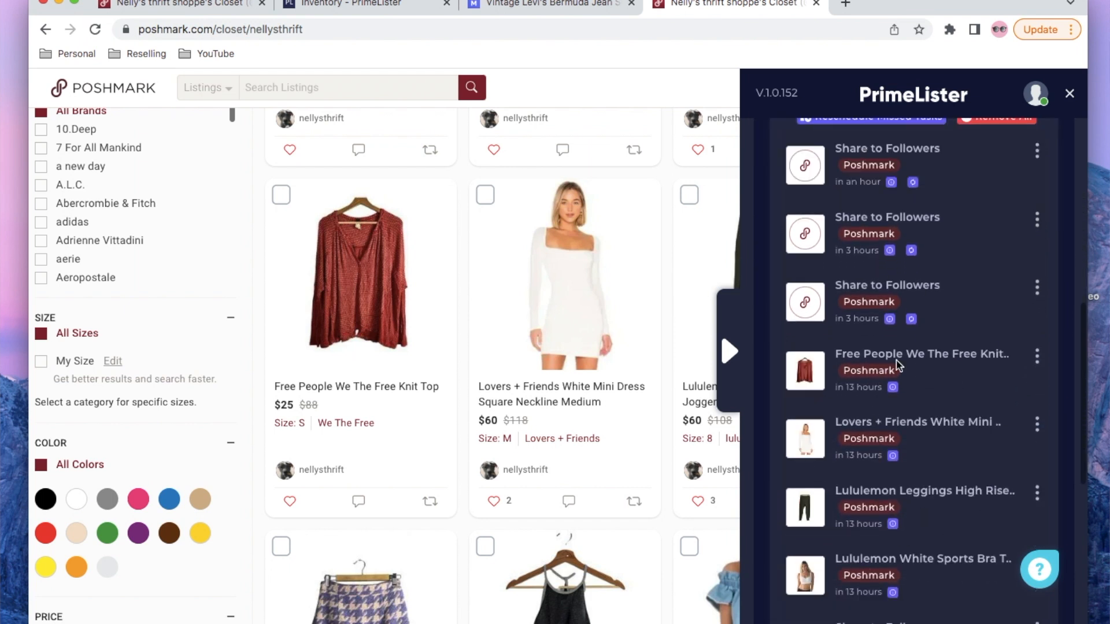
scroll(889, 451, down, 1)
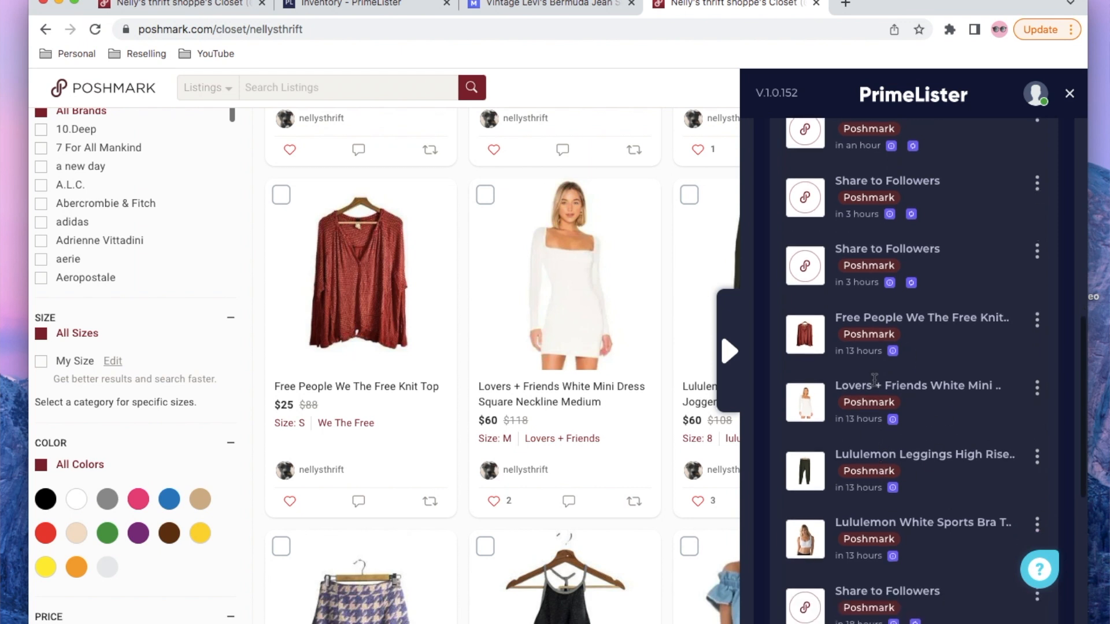
scroll(895, 370, up, 6)
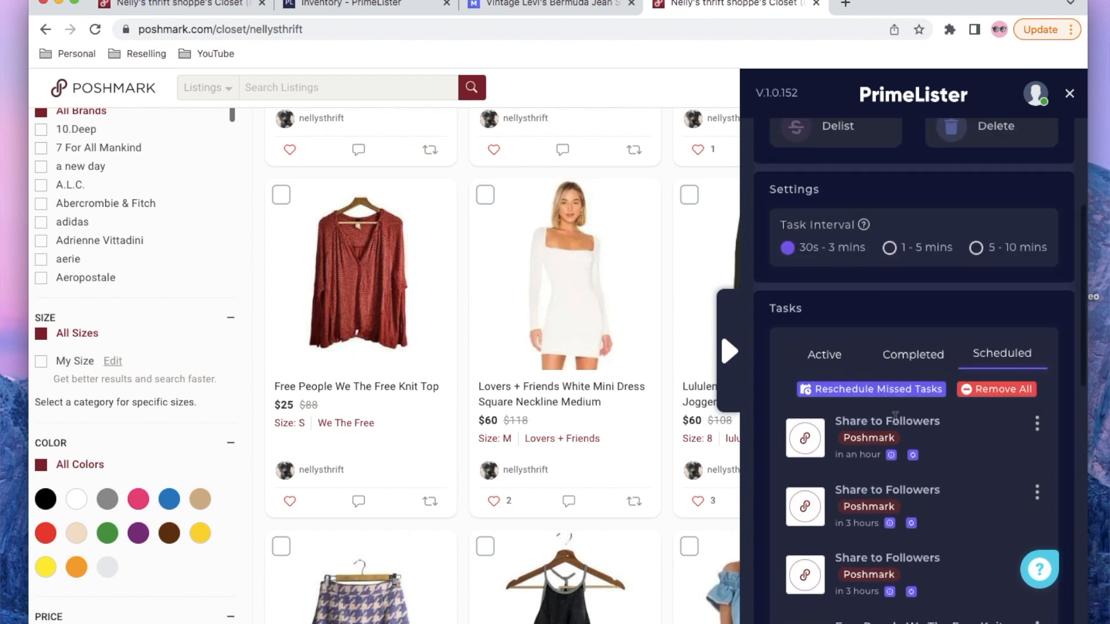
Review the completed and active task lists, and return to the scheduled tasks.
click(909, 355)
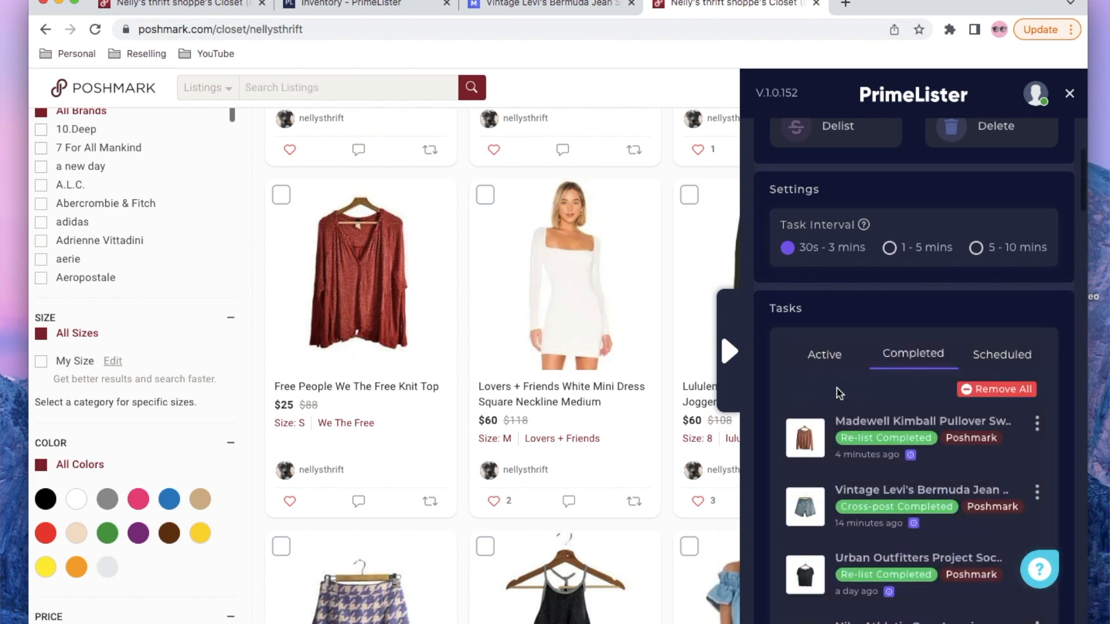
click(823, 362)
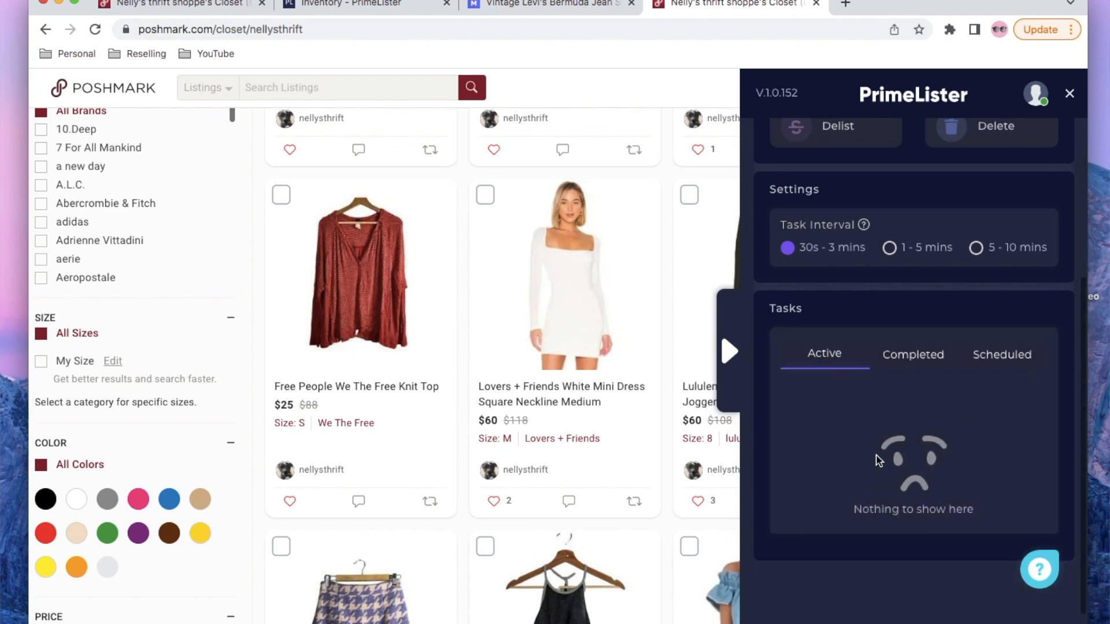
scroll(879, 460, up, 2)
click(1020, 434)
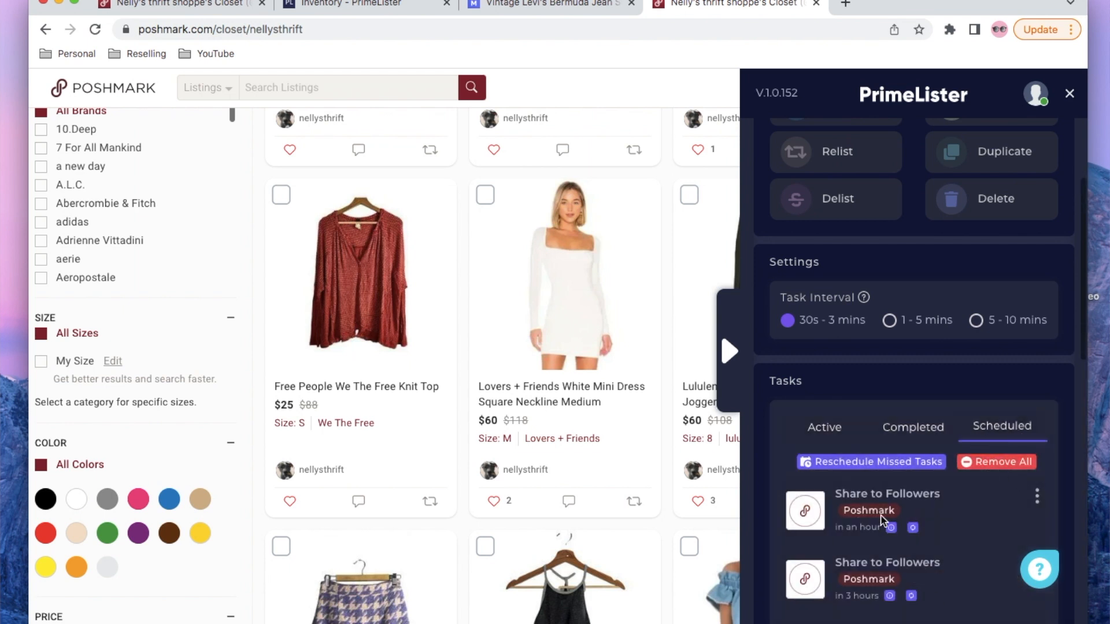
scroll(882, 521, up, 5)
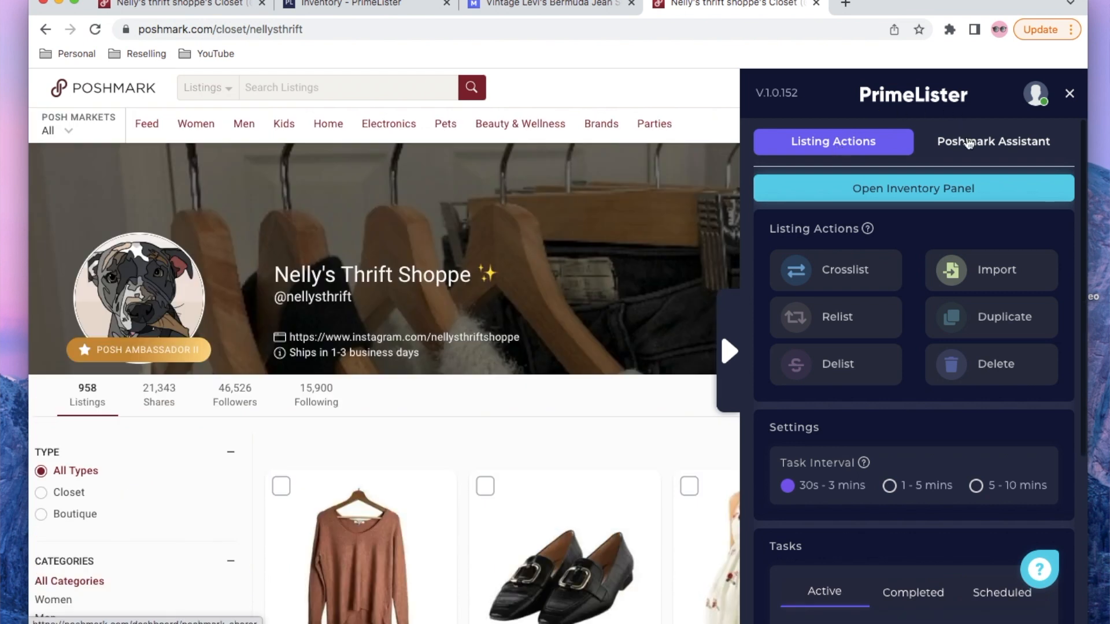
Open the Poshmark Assistant's Share settings and review the listing source, listings to share, recipients, and sharing speed.
click(969, 143)
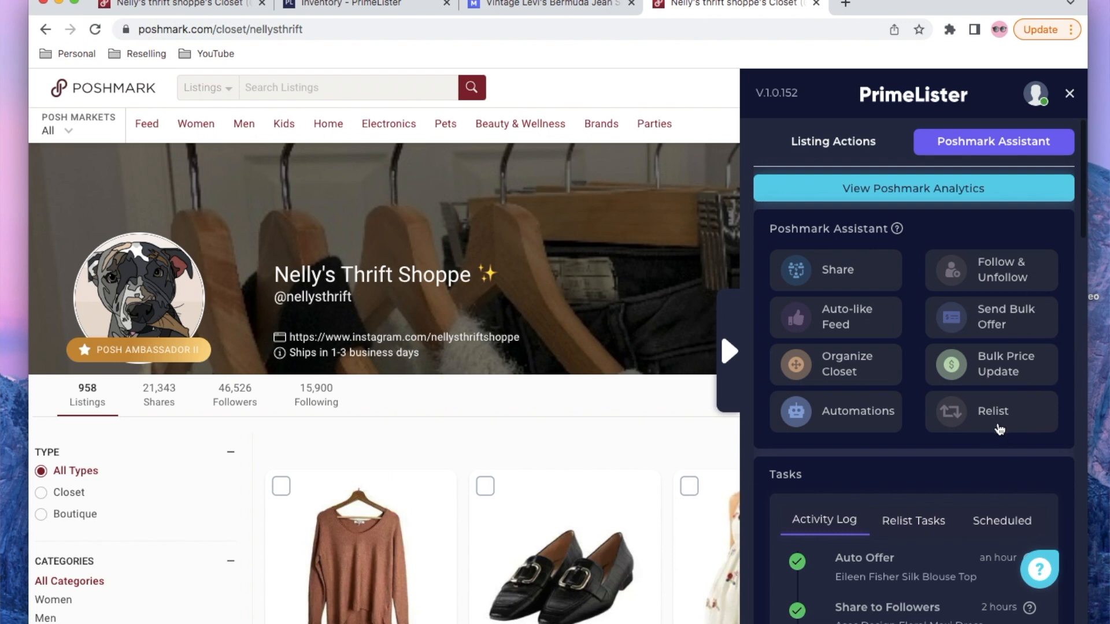
click(839, 280)
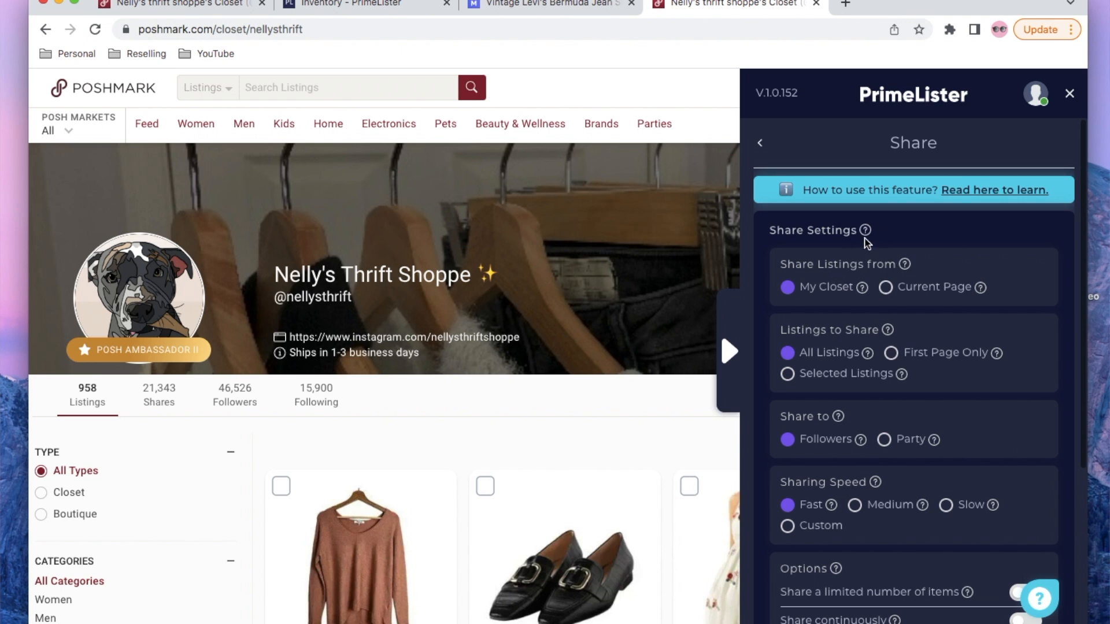
scroll(784, 236, down, 2)
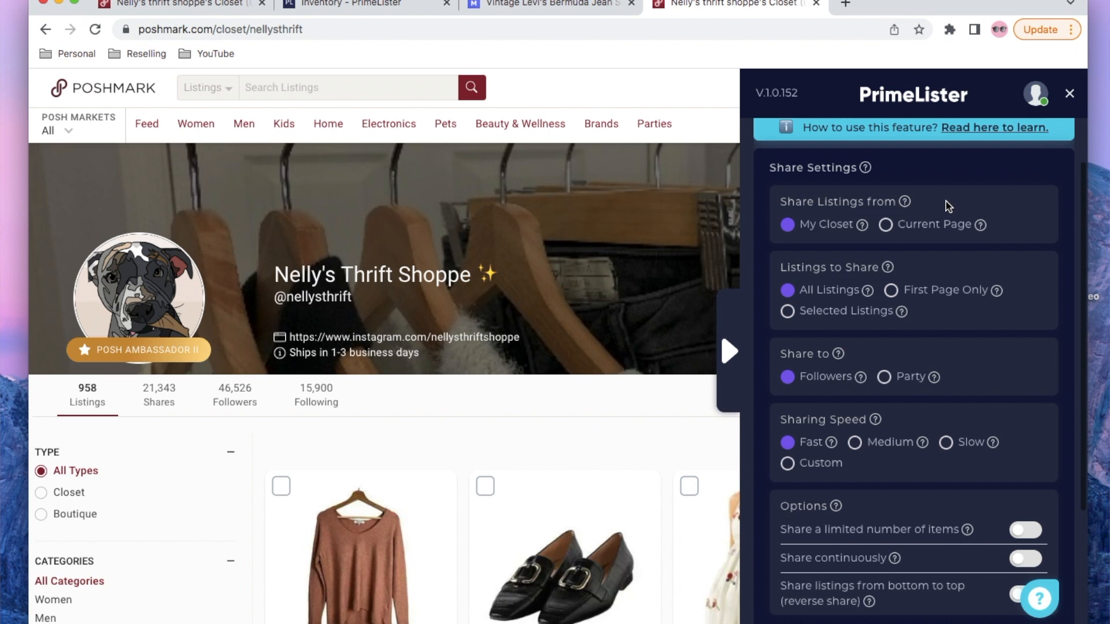
scroll(946, 201, down, 3)
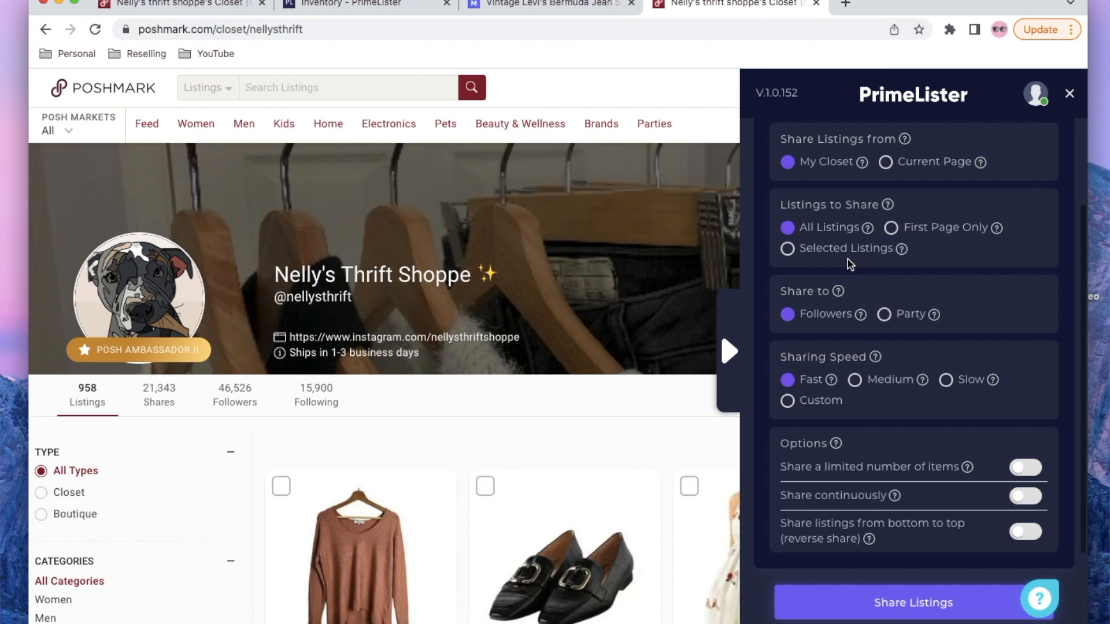
scroll(819, 292, down, 3)
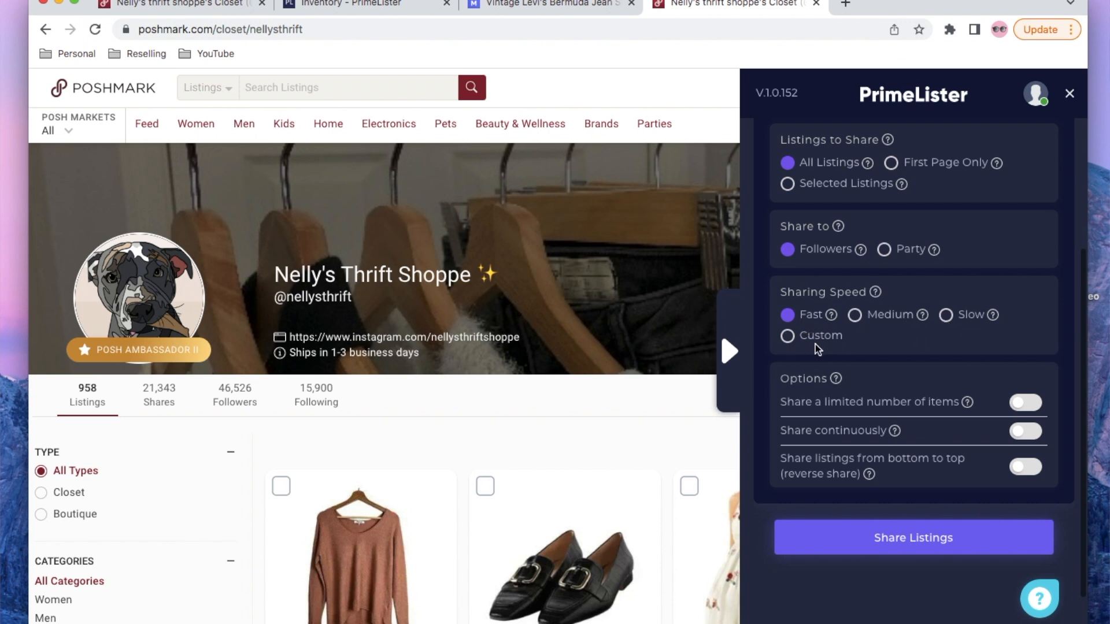
scroll(817, 271, down, 2)
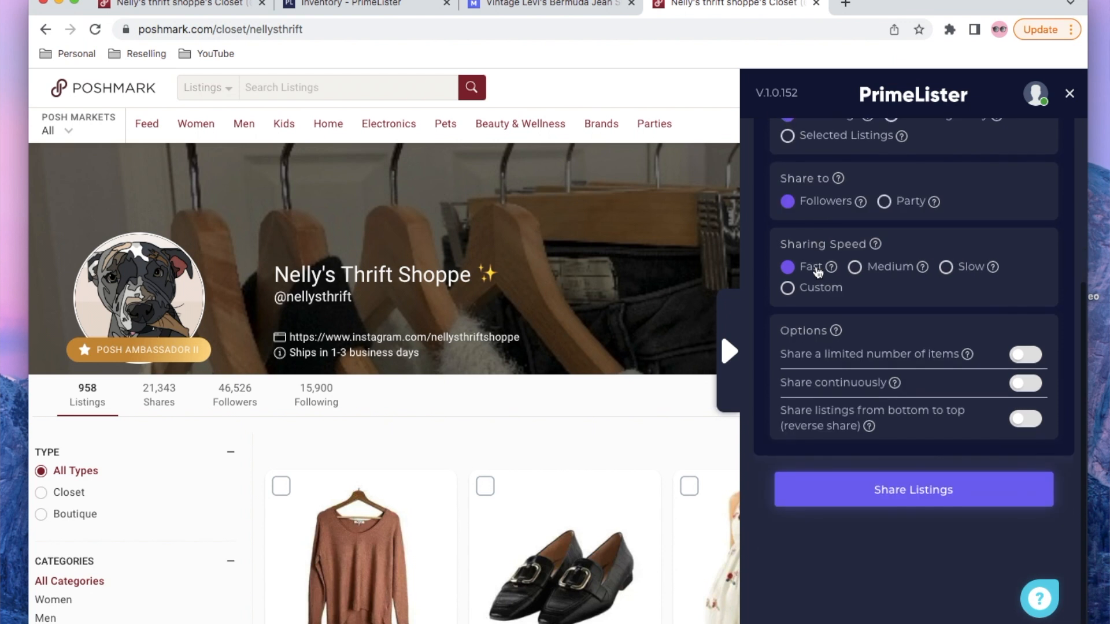
Try the options for sharing a limited number of items and sharing continuously, turning each one back off.
mouse_move(835, 335)
click(1027, 357)
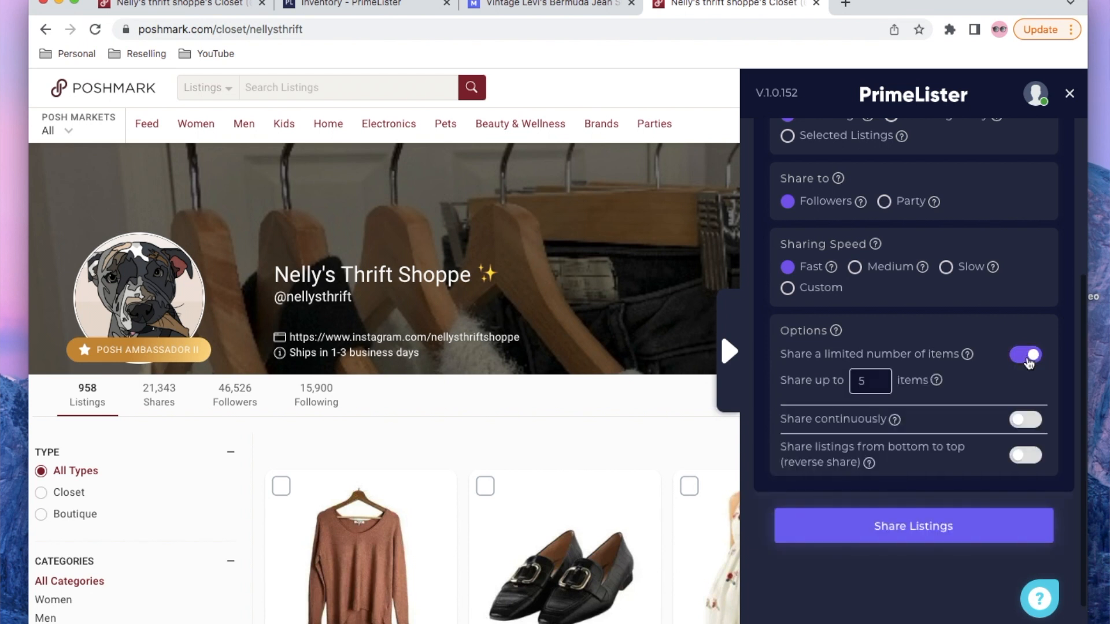
scroll(842, 385, down, 1)
click(1025, 325)
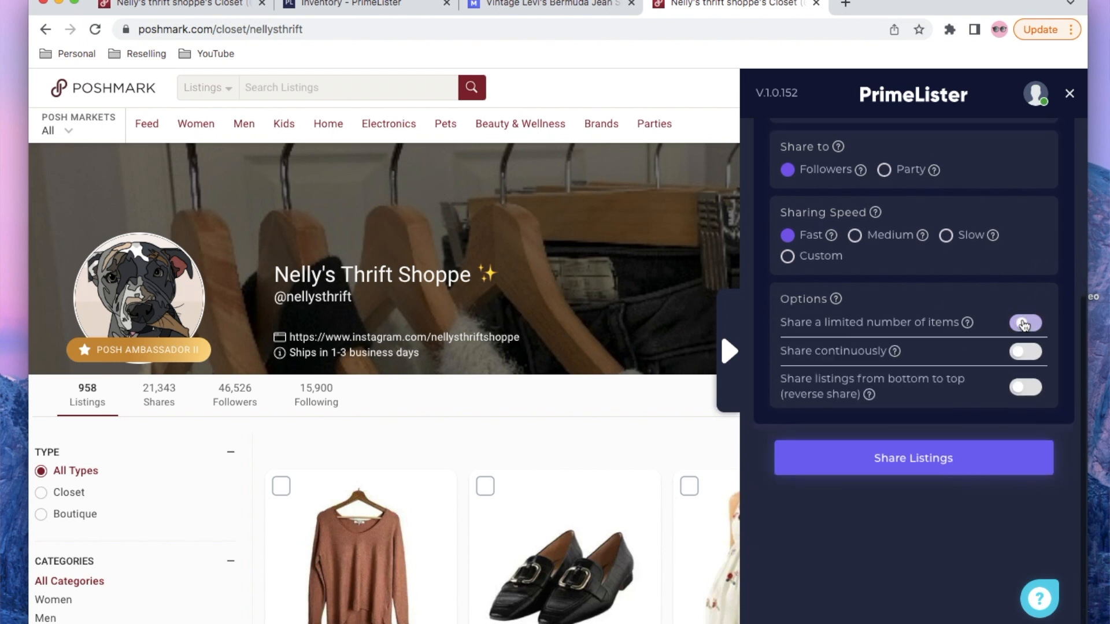
click(1019, 384)
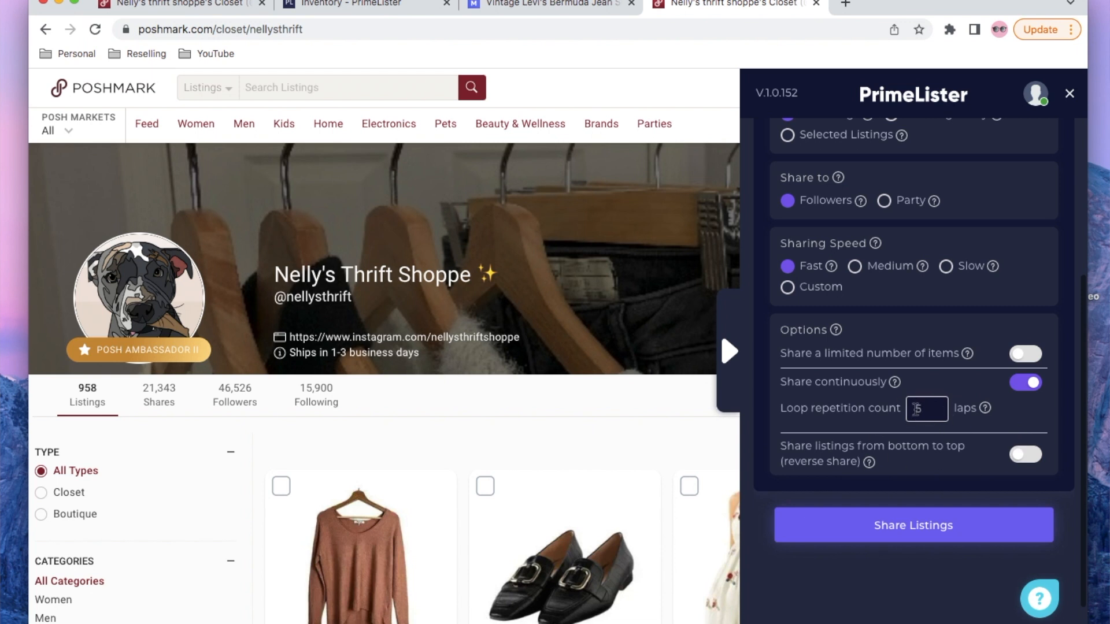
click(1026, 383)
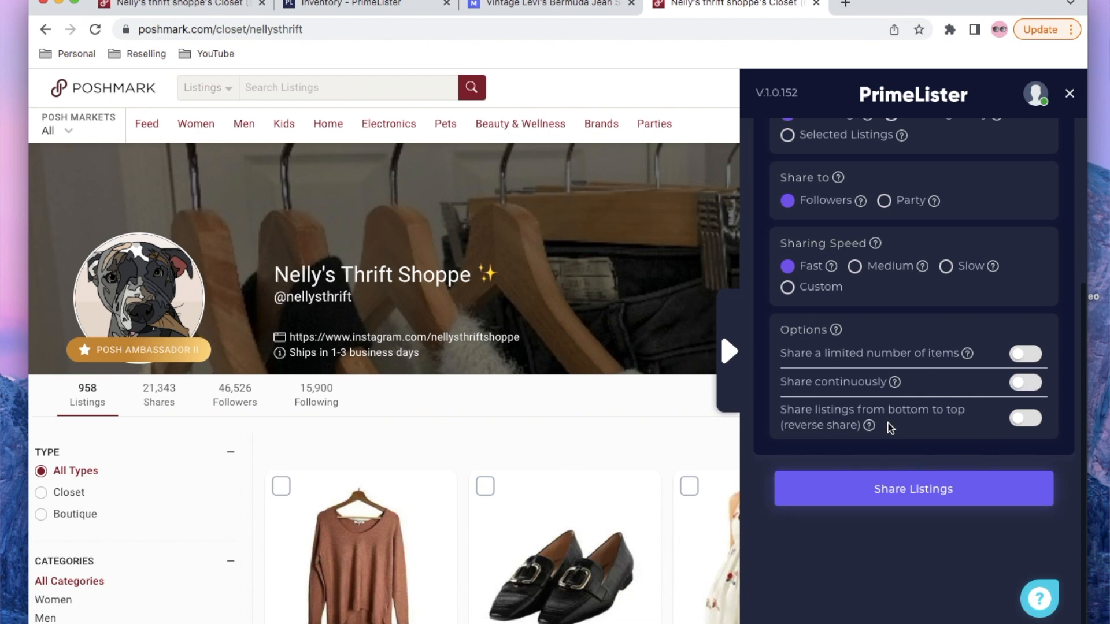
Turn on sharing listings from bottom to top and choose to schedule the share of all closet listings.
click(1019, 426)
scroll(707, 460, down, 3)
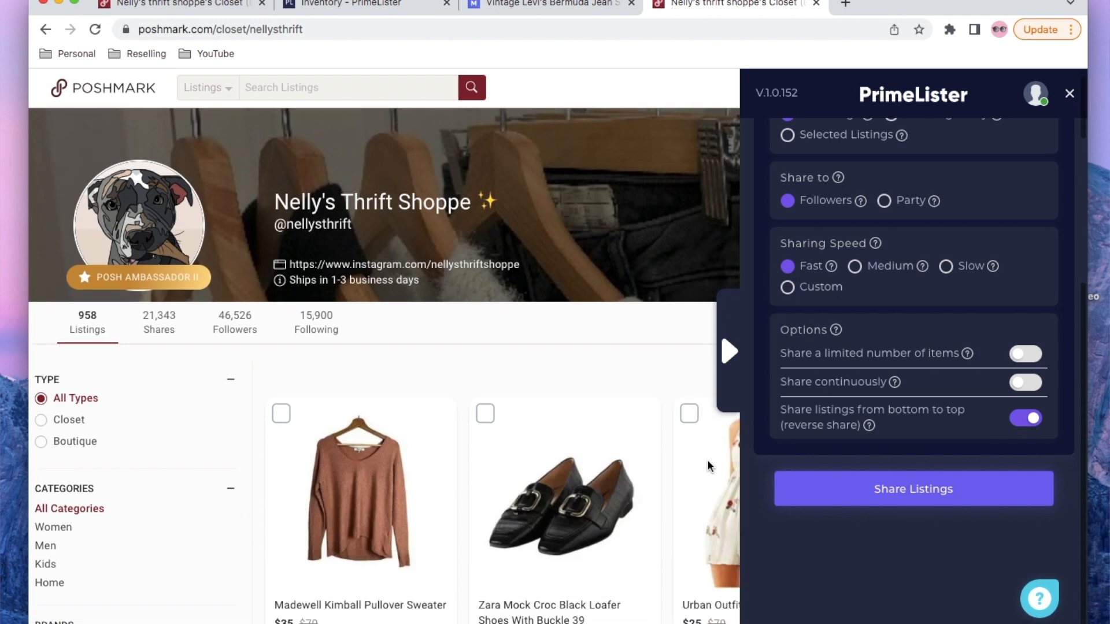
click(897, 501)
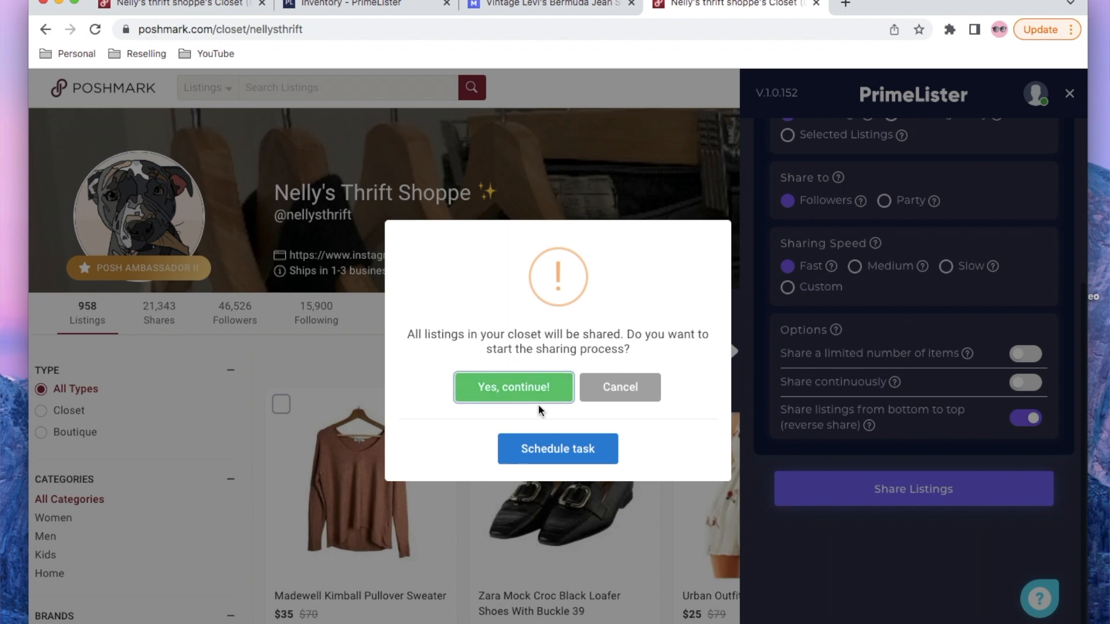
click(547, 454)
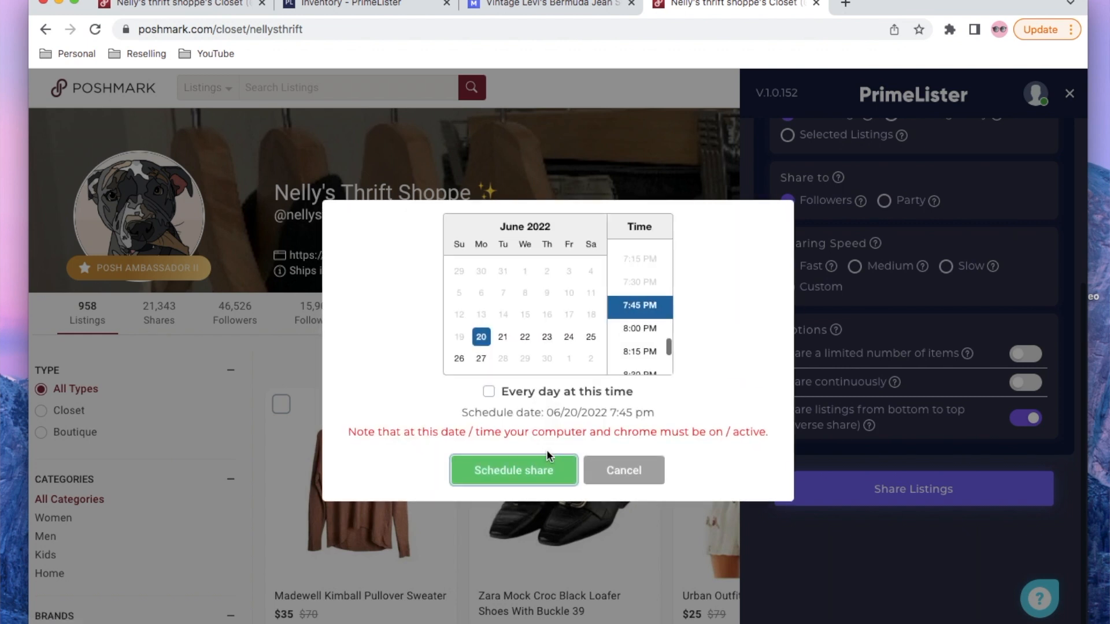
Schedule the share to run every day at 11:00 PM and dismiss the confirmation.
scroll(638, 332, down, 3)
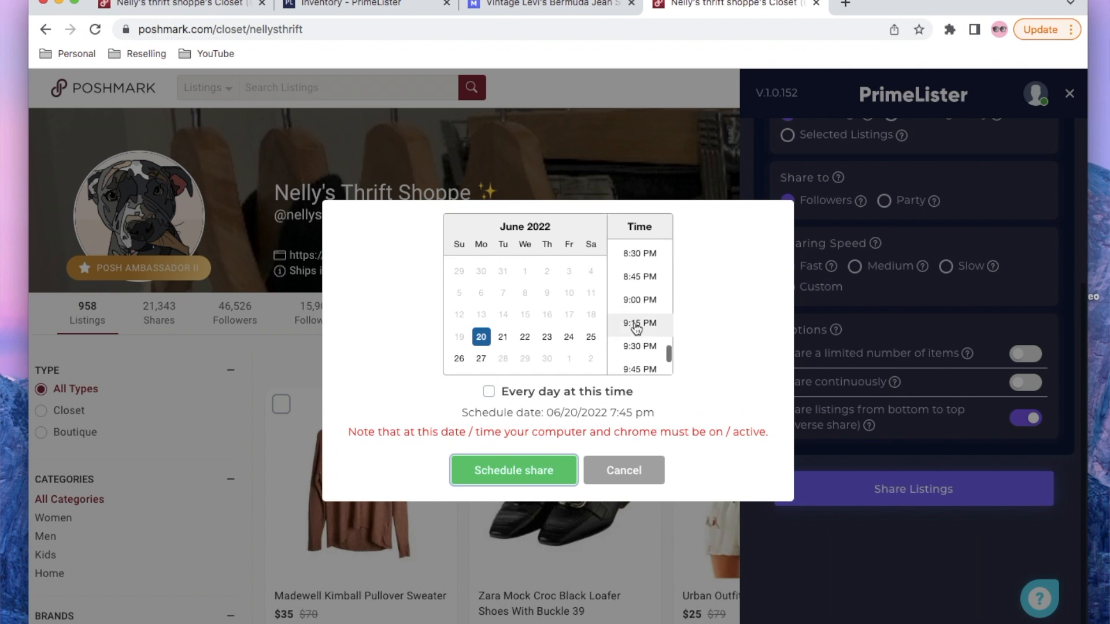
scroll(637, 329, down, 5)
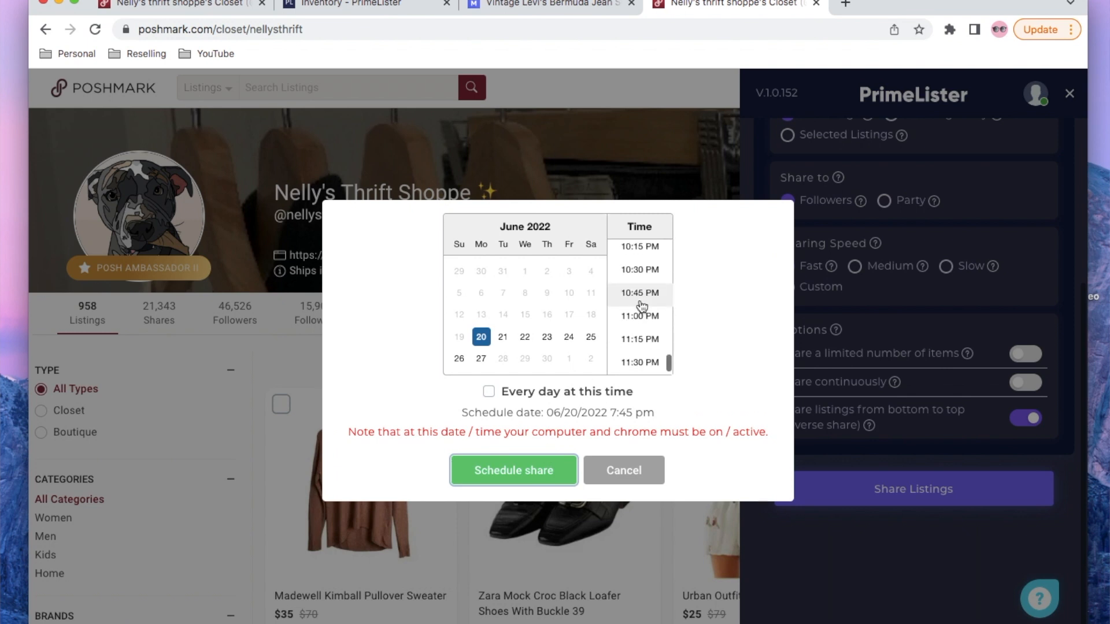
click(641, 316)
click(488, 392)
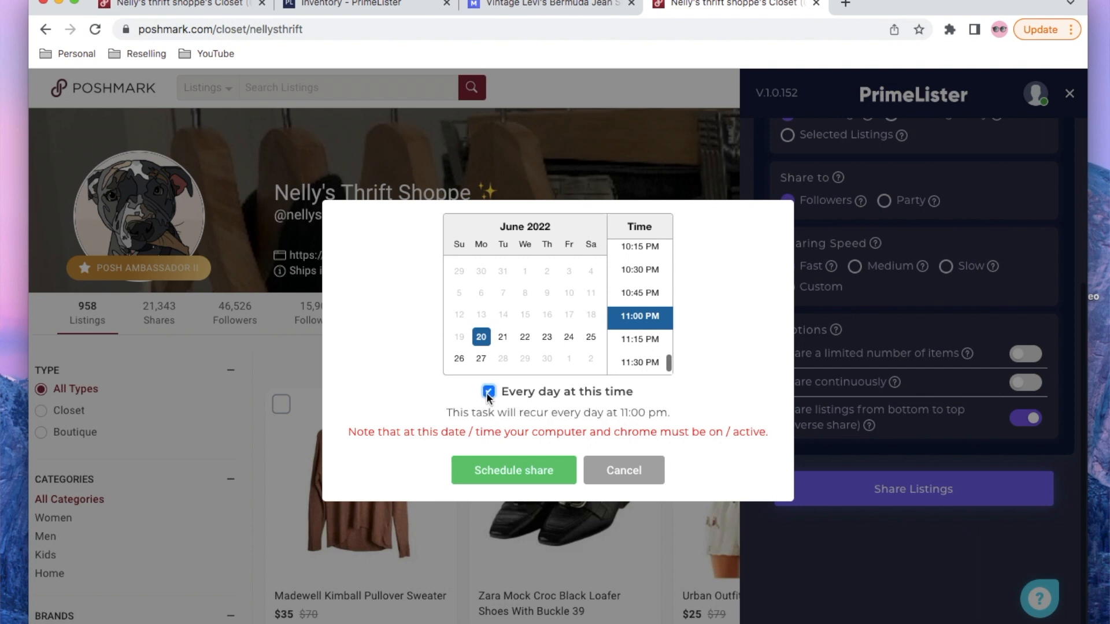
click(504, 476)
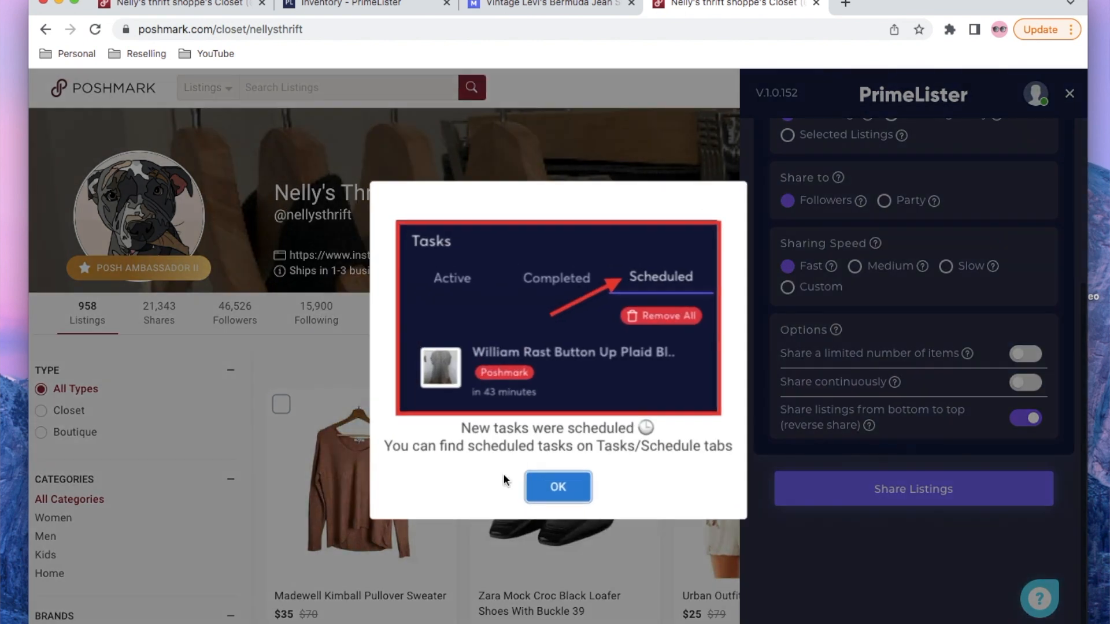
click(553, 485)
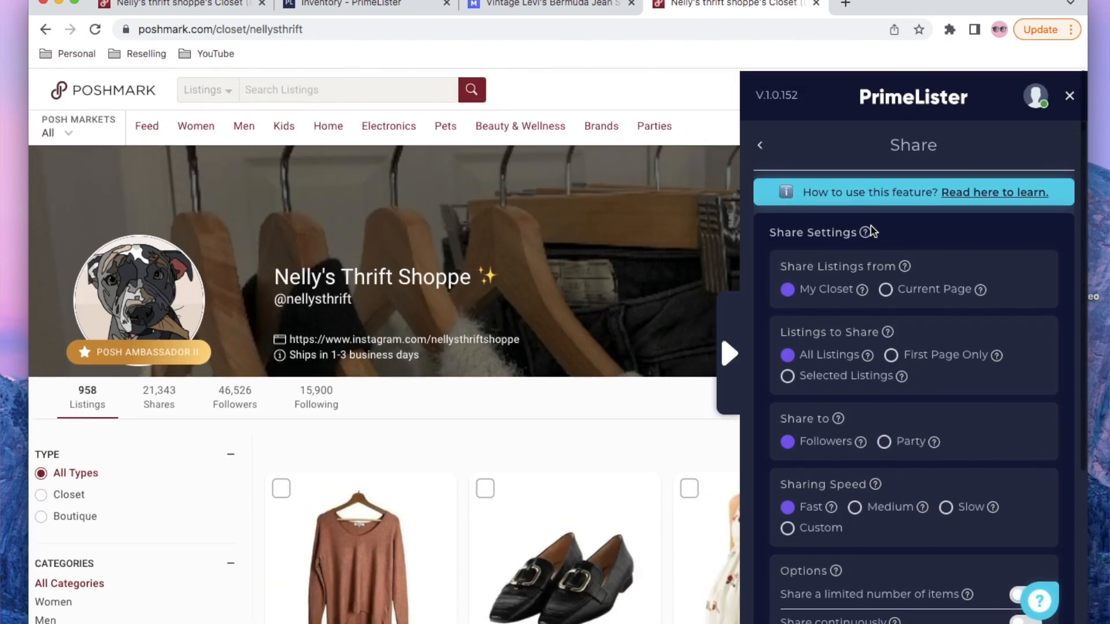
Open Organize Closet and try sending the white mini dress, Levi's Bermuda shorts and green Lululemon joggers to the top of the closet.
click(760, 145)
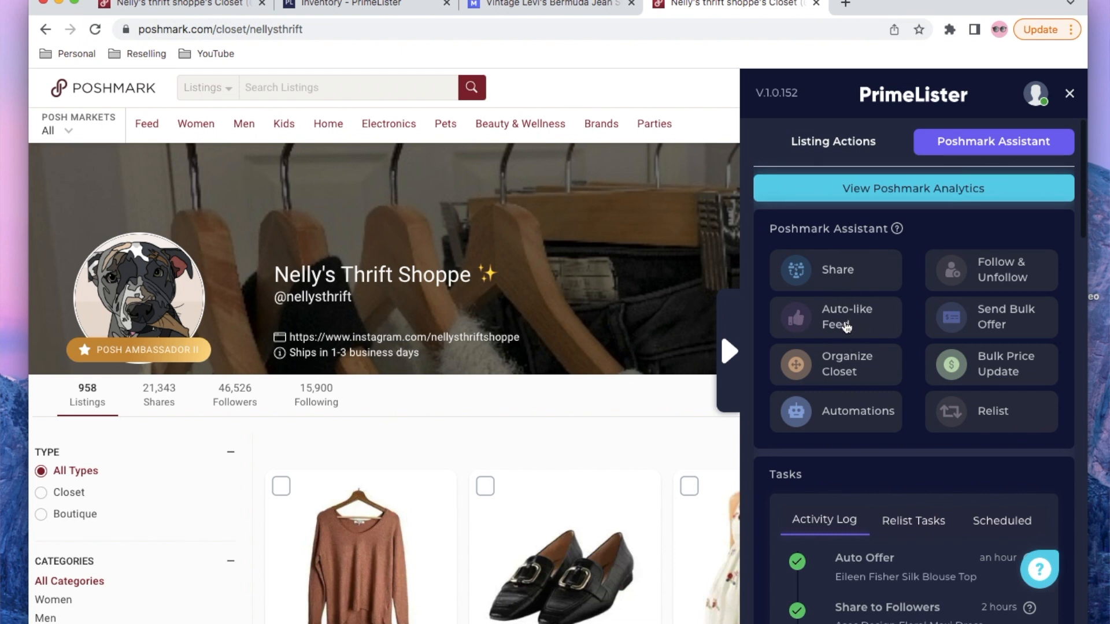
click(864, 377)
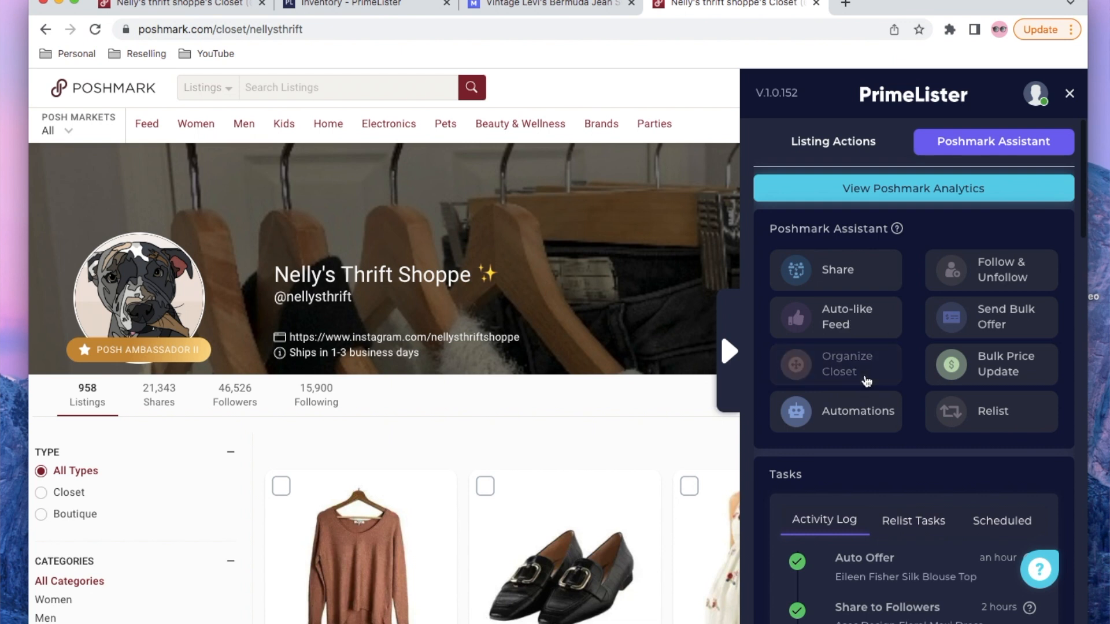
scroll(864, 375, down, 6)
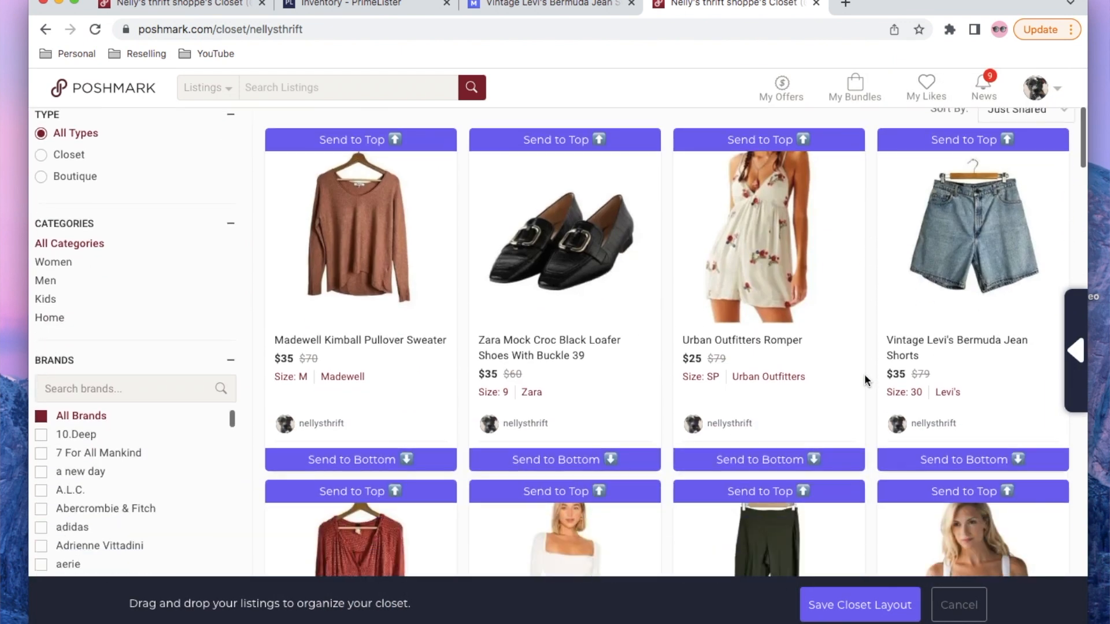
scroll(688, 451, down, 1)
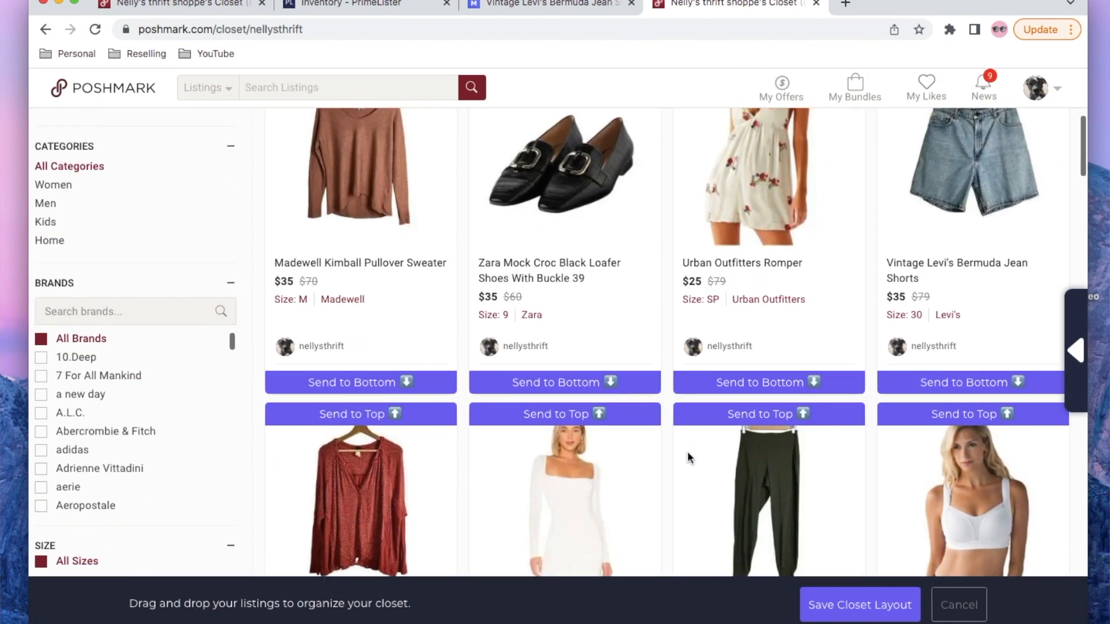
click(587, 416)
click(415, 415)
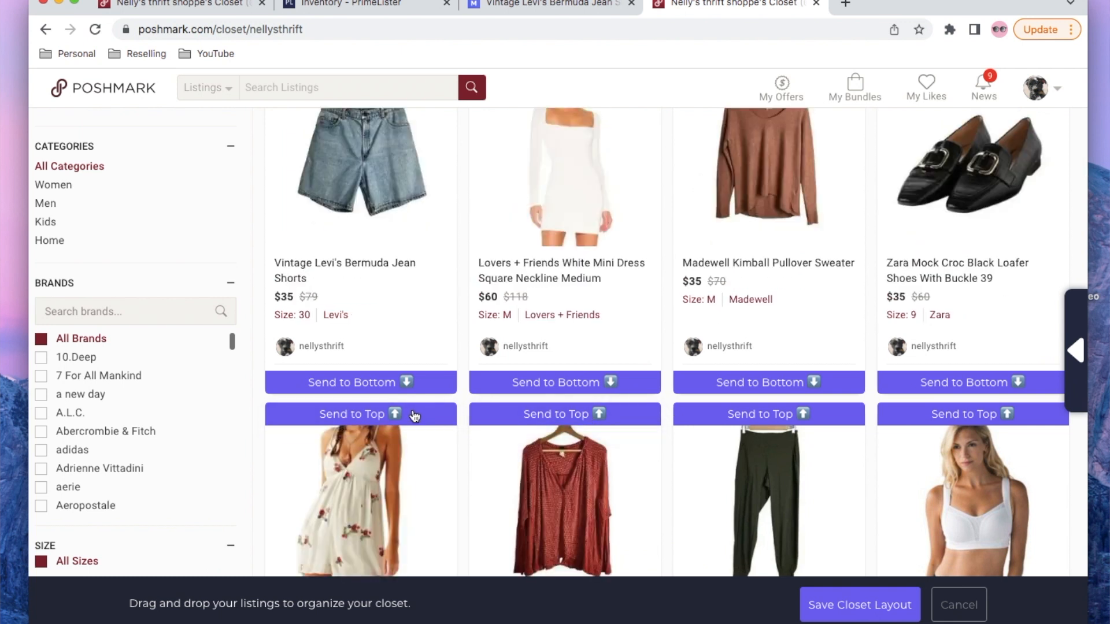
click(810, 414)
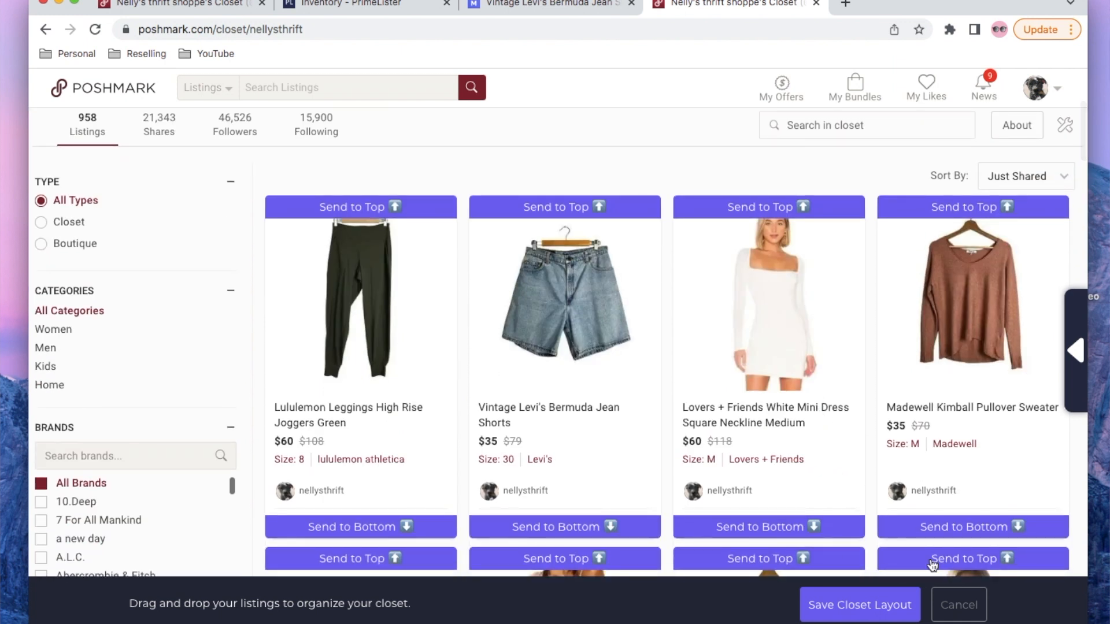
click(851, 612)
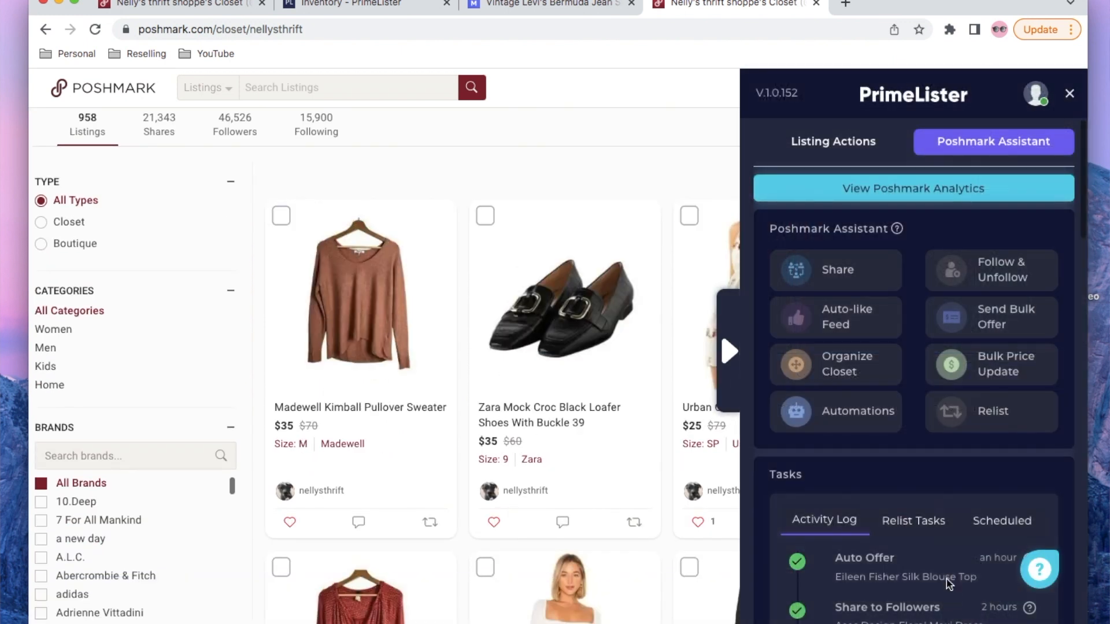
Open the Poshmark Assistant's Automations and read the explanation of the Auto CAPTCHA Solver.
click(844, 424)
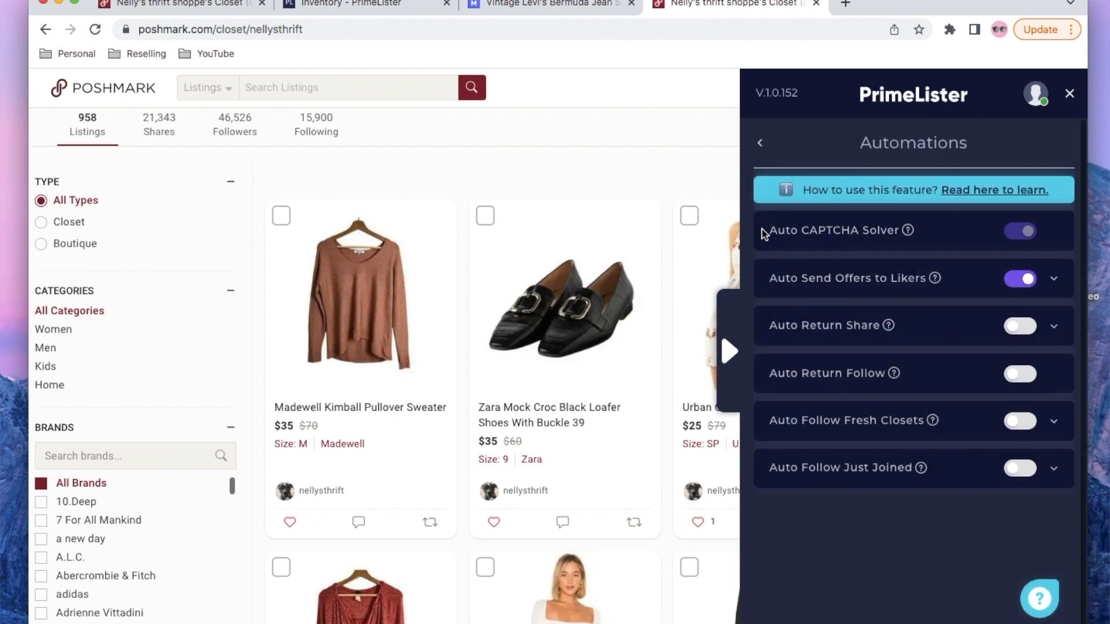
drag(769, 230, 910, 231)
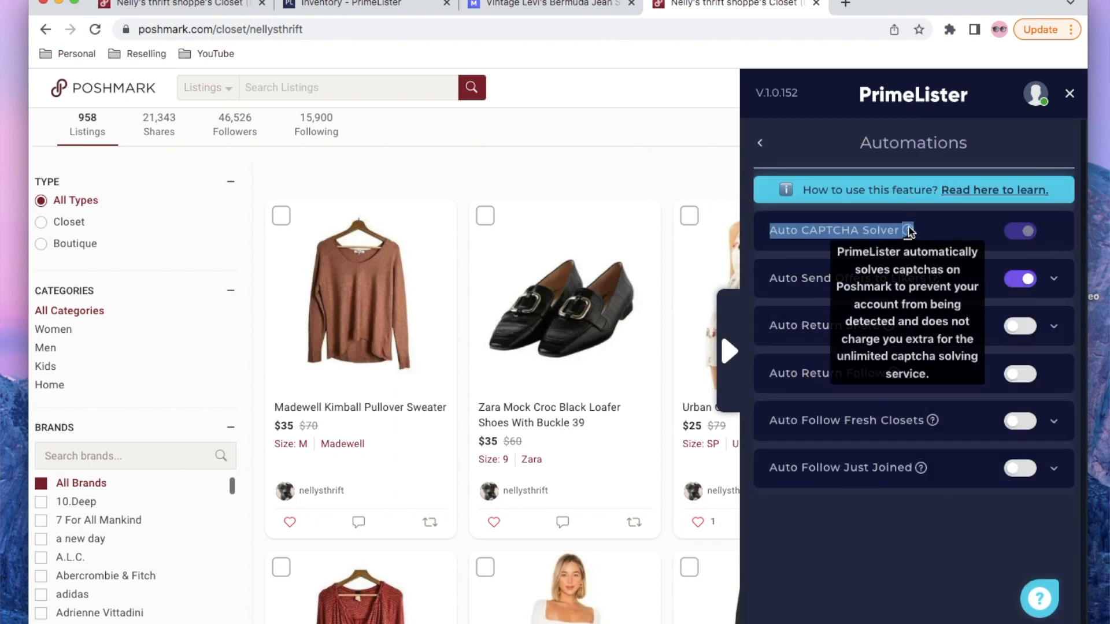
click(751, 234)
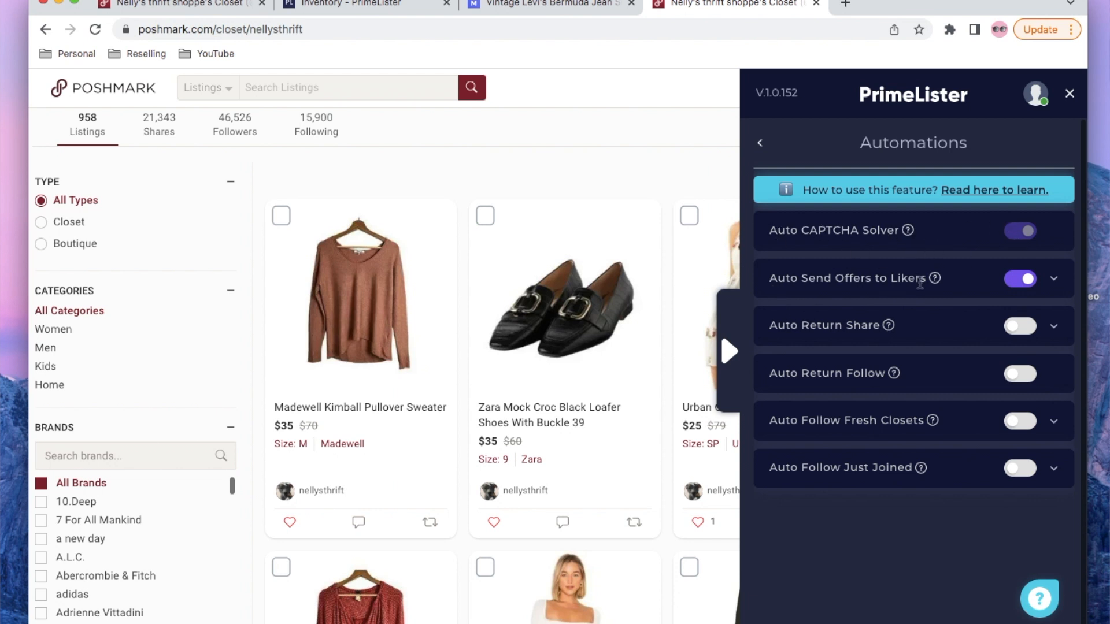
Expand Auto Send Offers to Likers and review its offer delay and offer price settings.
click(1054, 280)
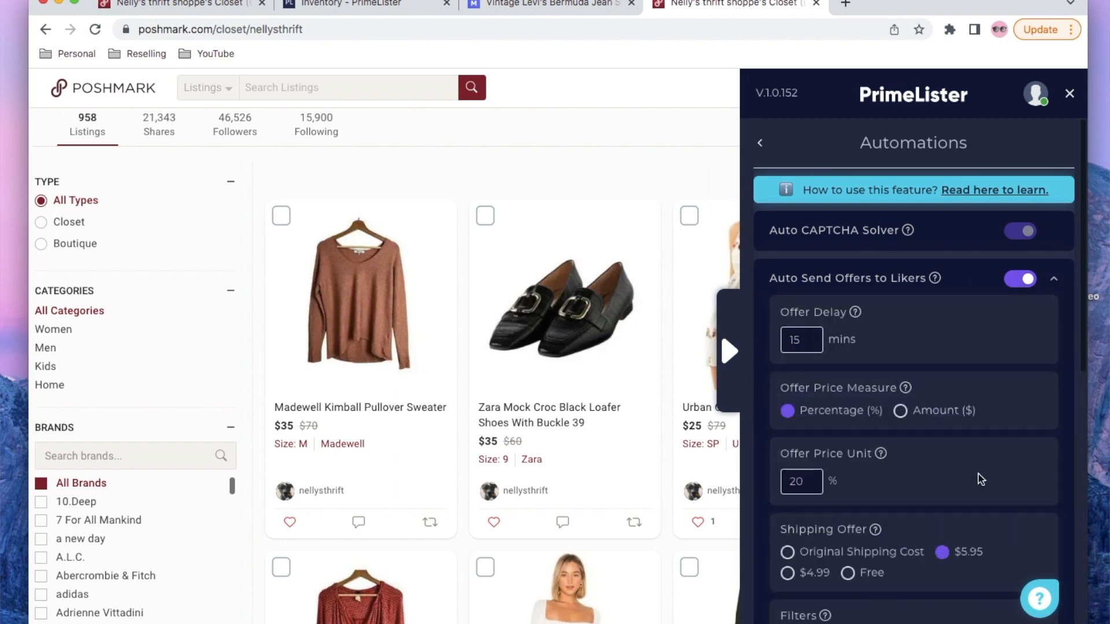
scroll(850, 370, down, 3)
scroll(850, 370, down, 1)
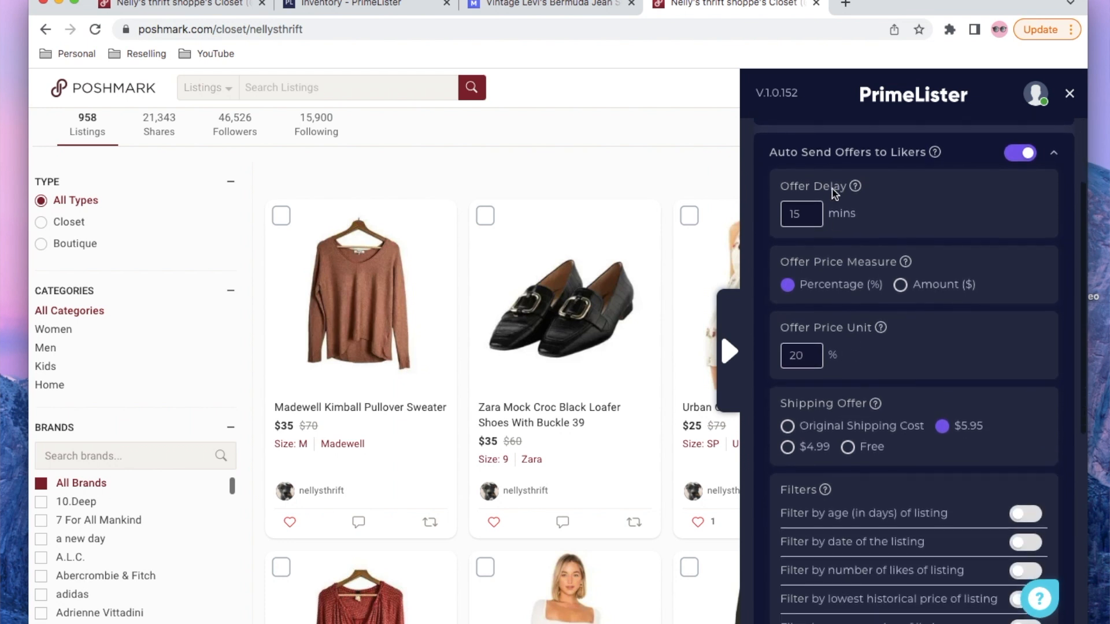
click(804, 212)
drag(813, 215, 786, 212)
scroll(786, 213, down, 1)
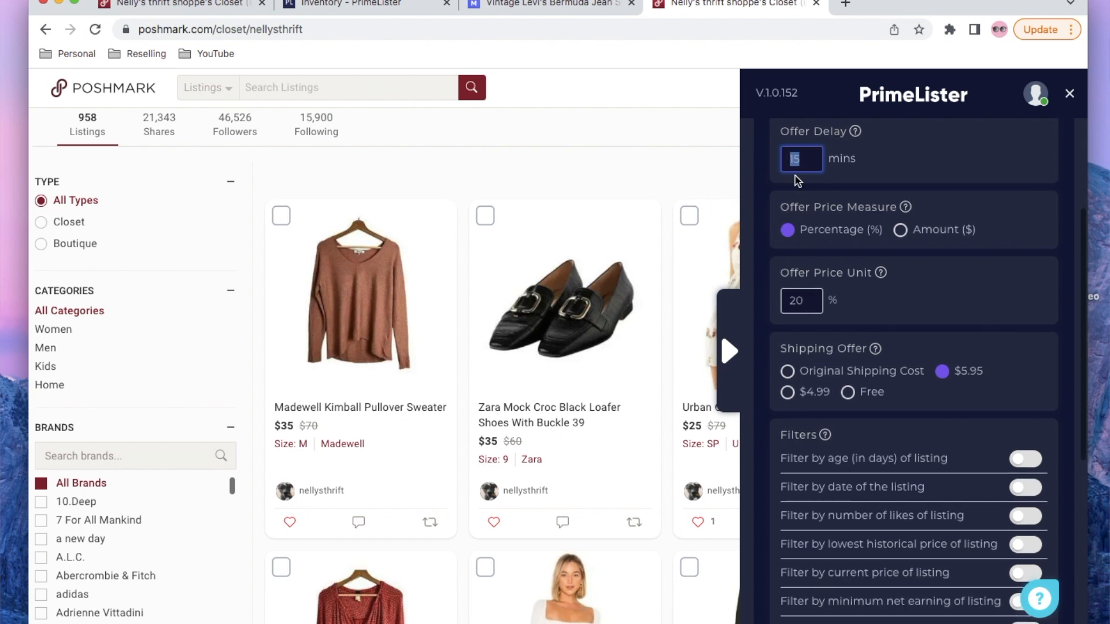
click(809, 162)
scroll(905, 244, up, 2)
scroll(873, 258, down, 1)
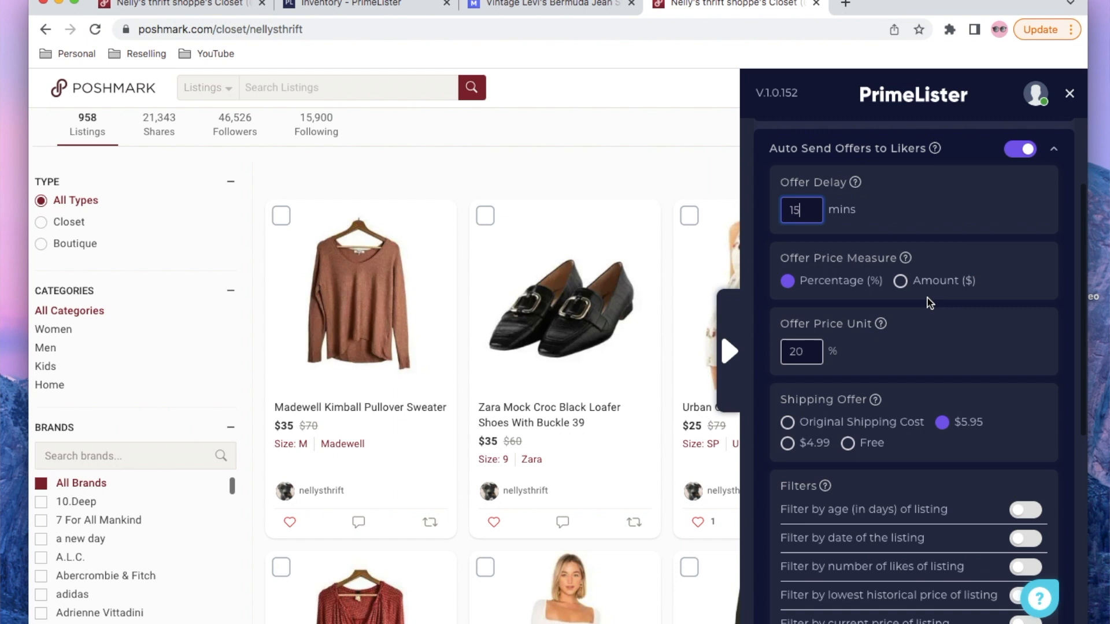
Review the offer price unit, shipping offer and filters of Auto Send Offers to Likers, and collapse its settings.
scroll(920, 278, up, 3)
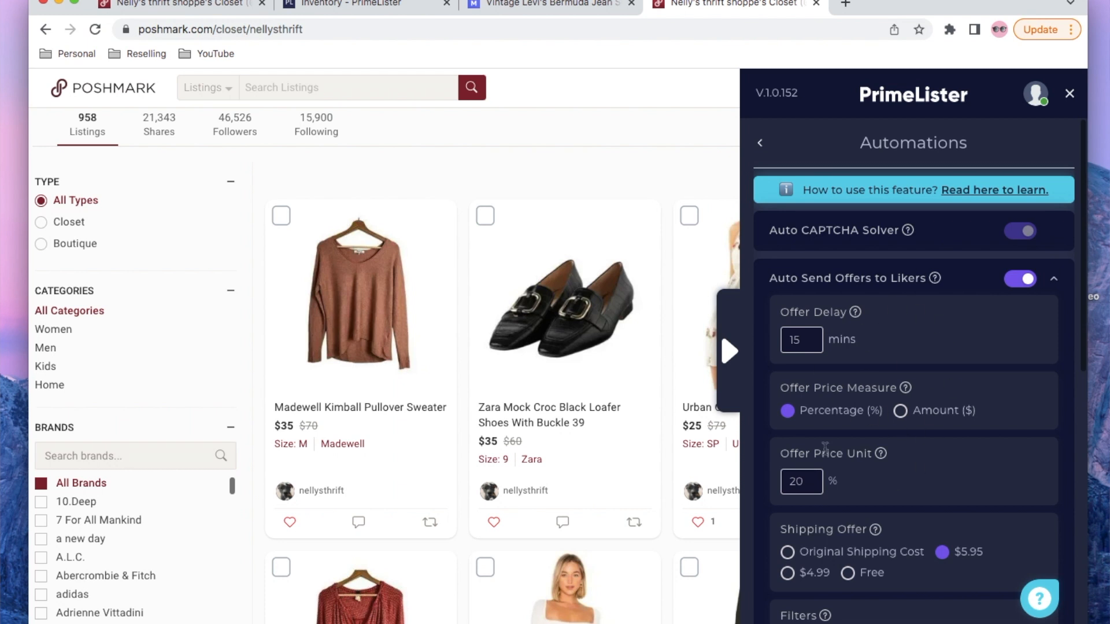
scroll(902, 372, down, 5)
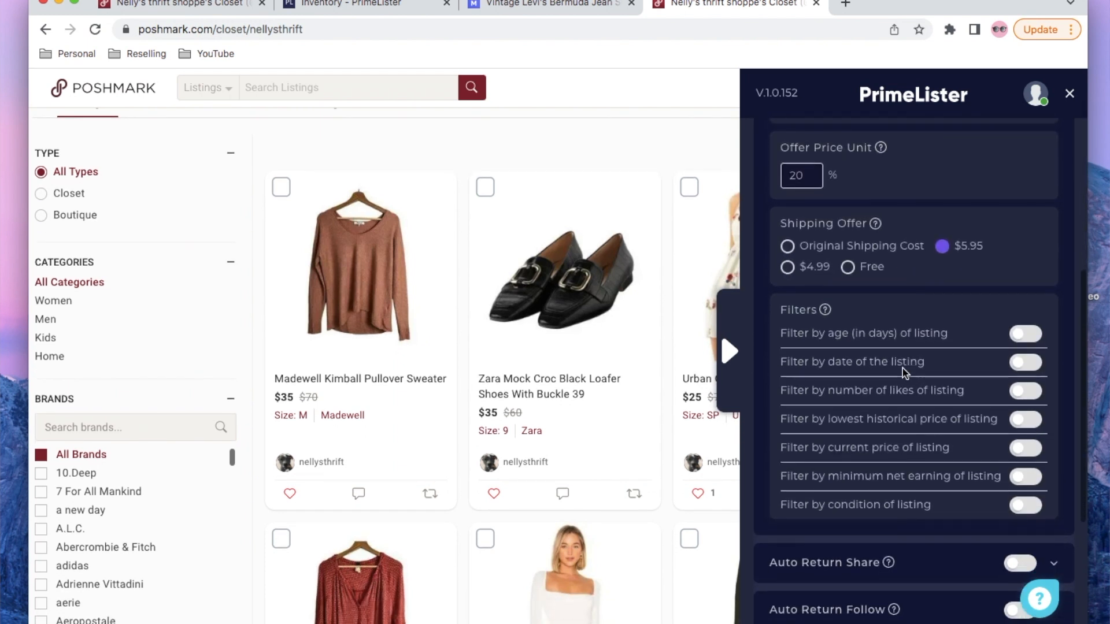
scroll(905, 373, up, 5)
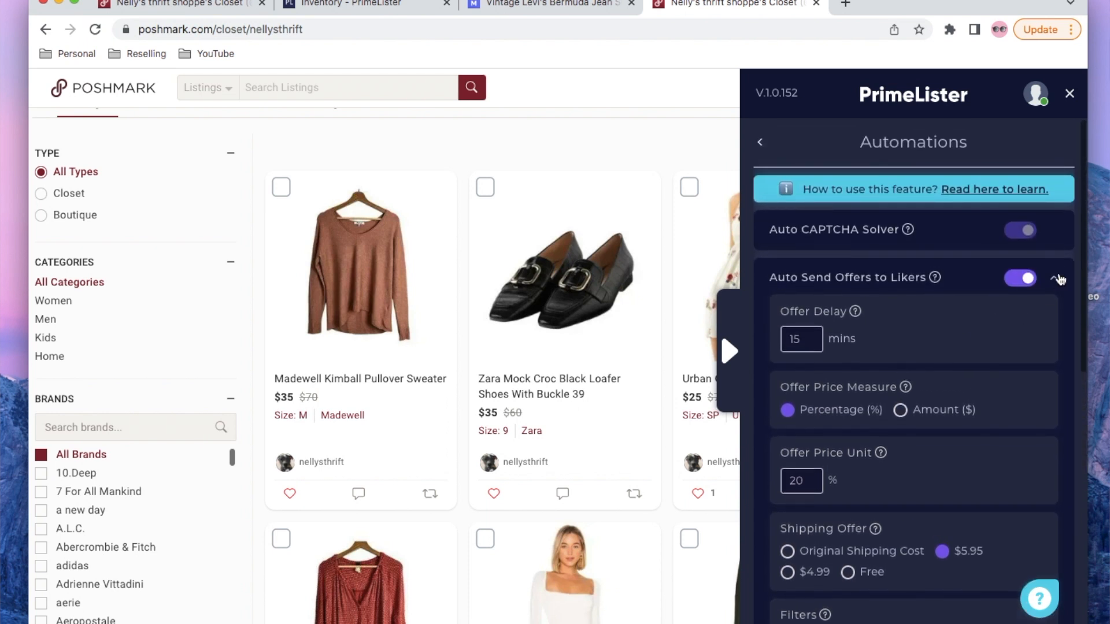
click(1055, 279)
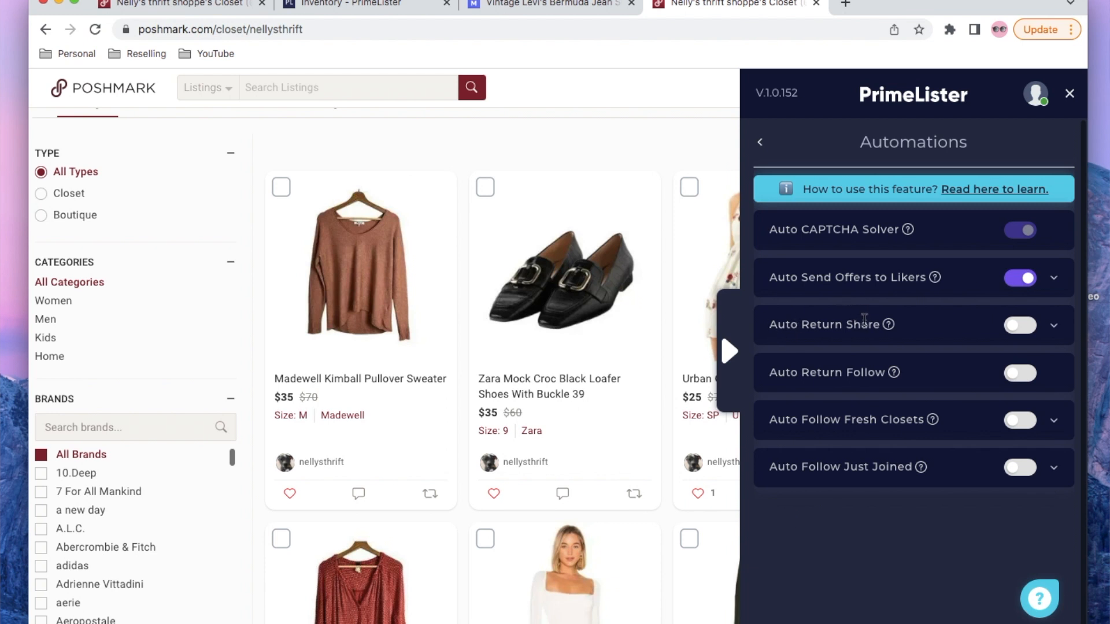
Check the return share count under Auto Return Share and review the remaining follow automations.
click(1053, 328)
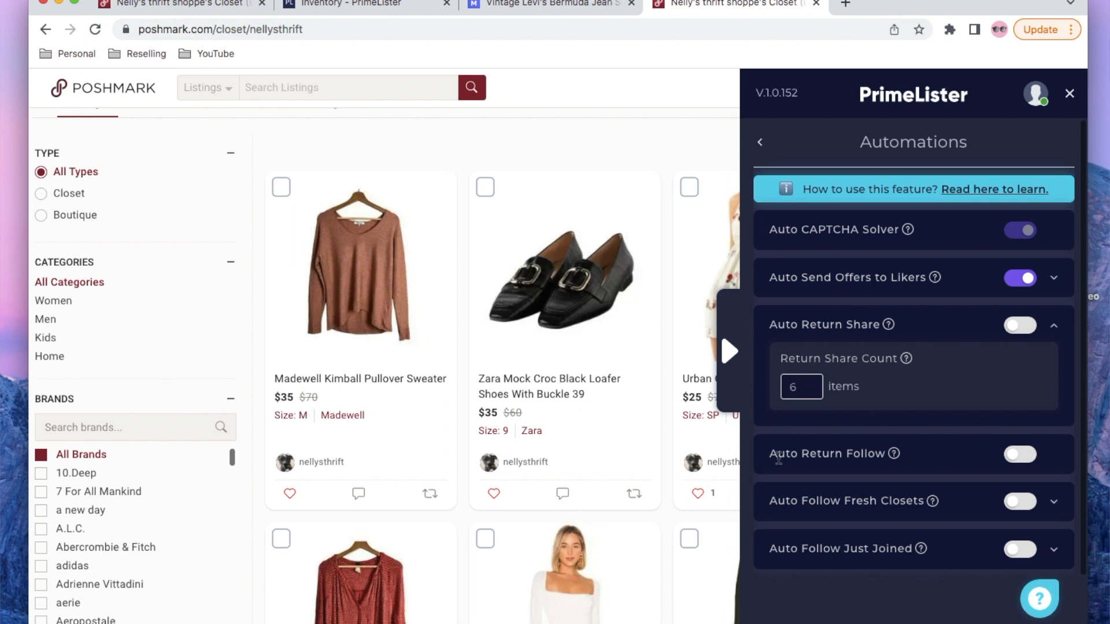
click(1054, 326)
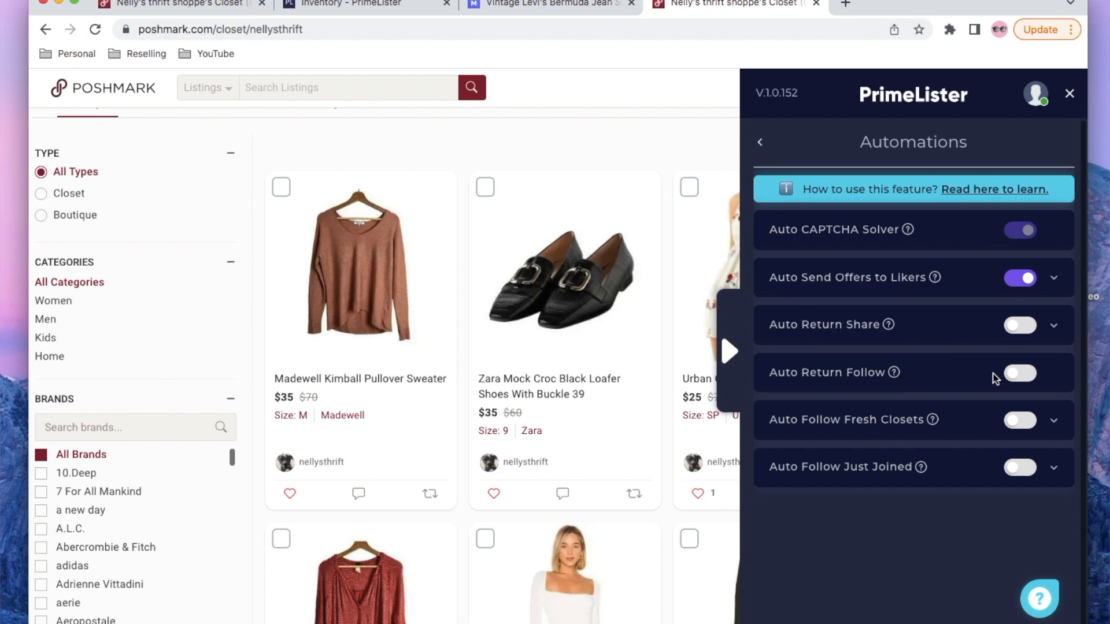
scroll(994, 378, down, 1)
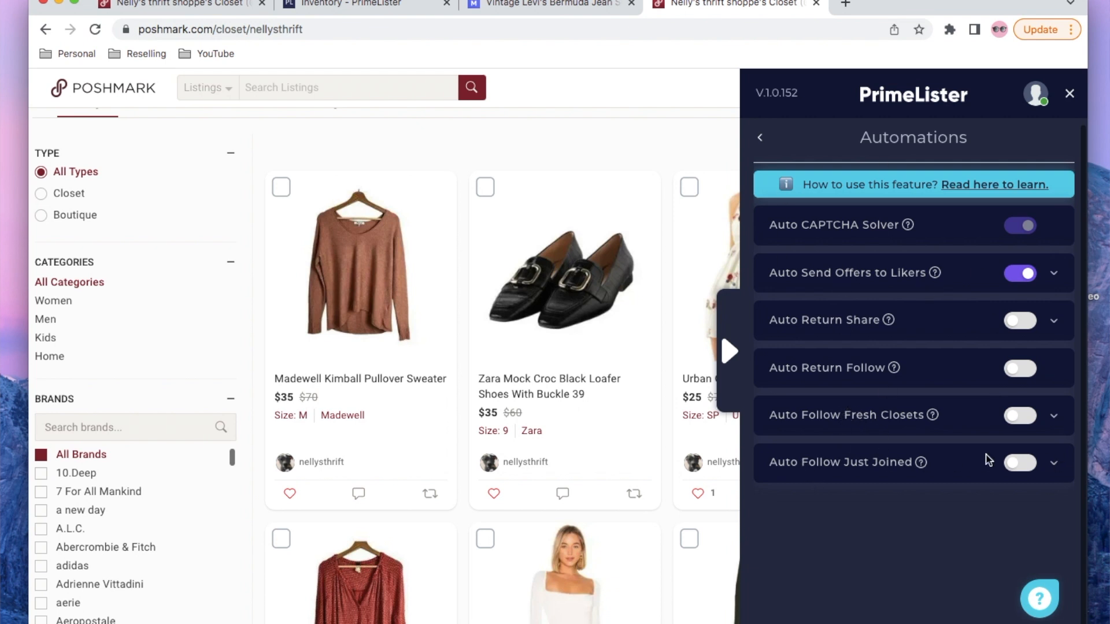
Look at the Follow & Unfollow People options and return to the Poshmark Assistant overview.
click(760, 137)
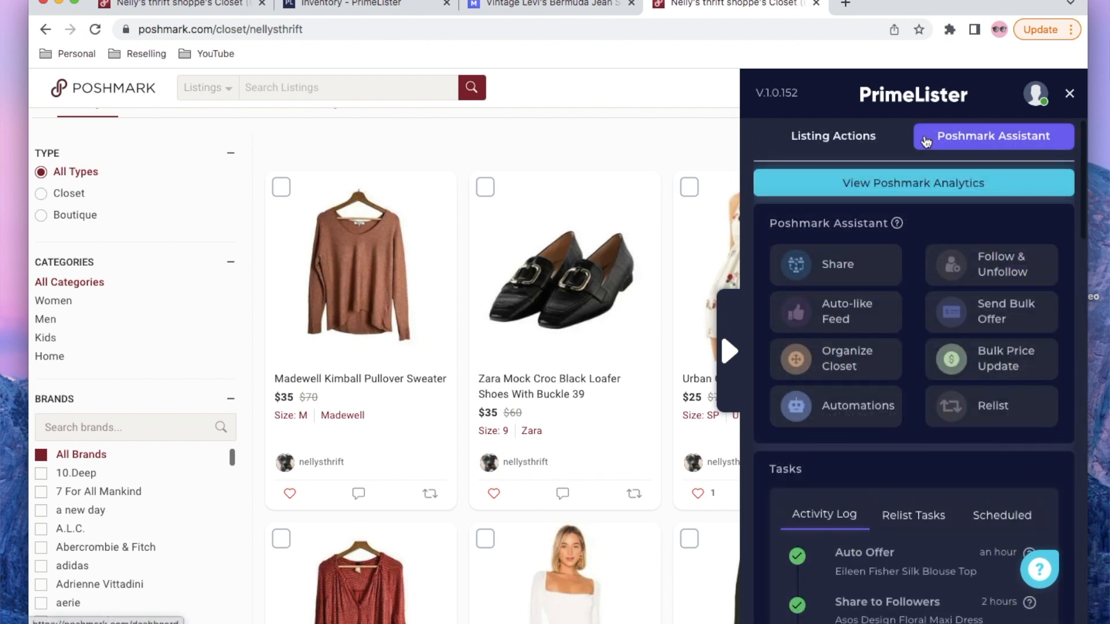
click(987, 279)
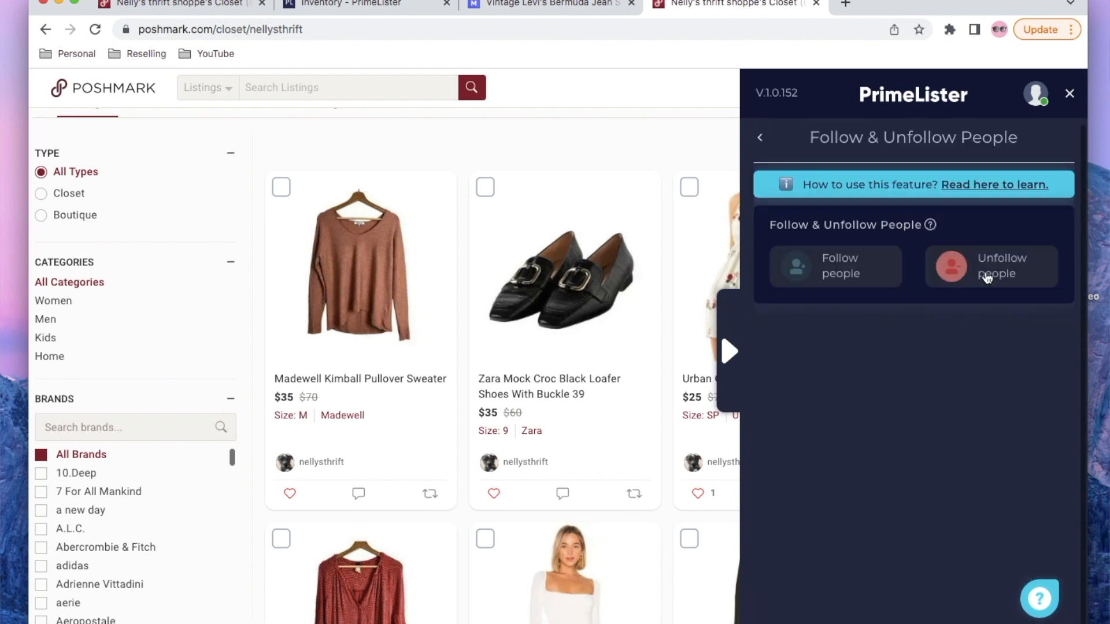
click(766, 143)
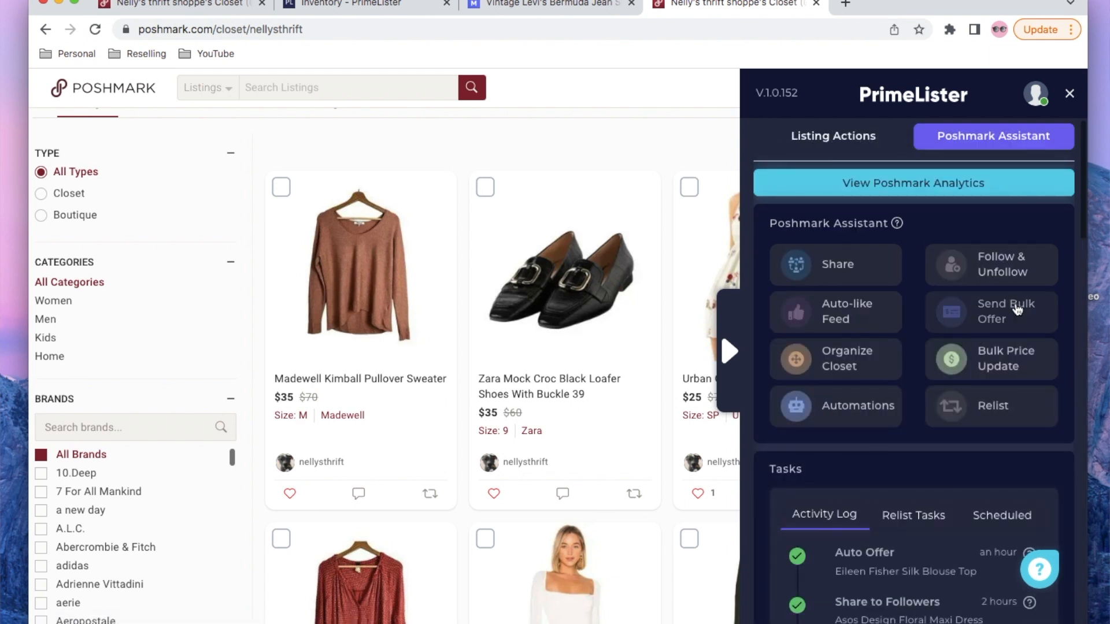
Open the Send Bulk Offers settings and set the offer price unit to 3%.
click(983, 305)
scroll(1018, 309, down, 5)
scroll(1019, 309, up, 5)
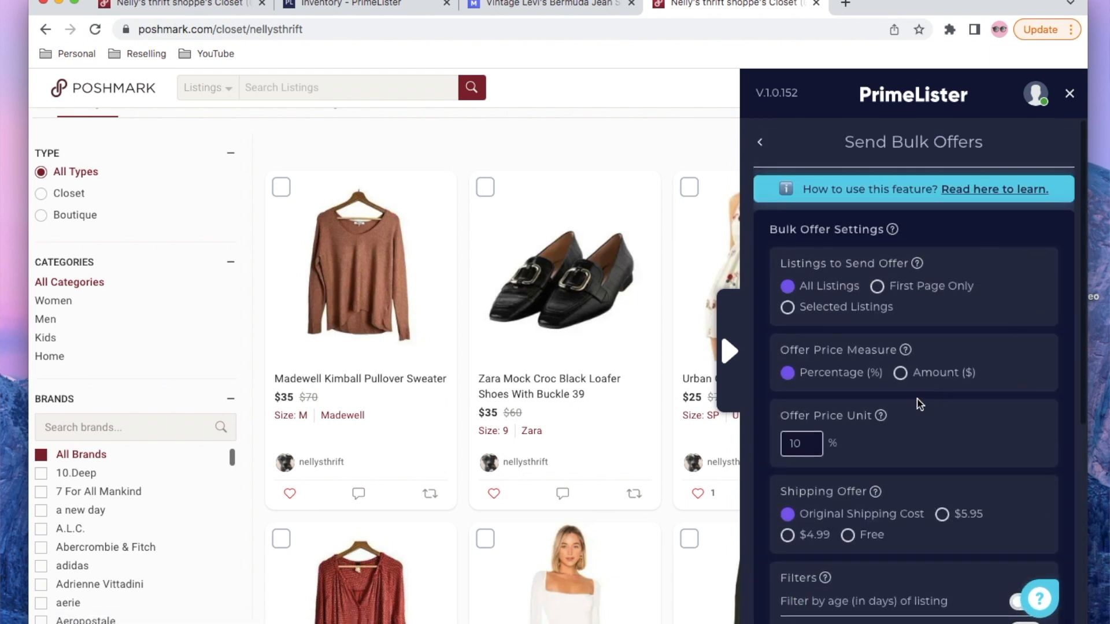
double_click(807, 444)
text(3)
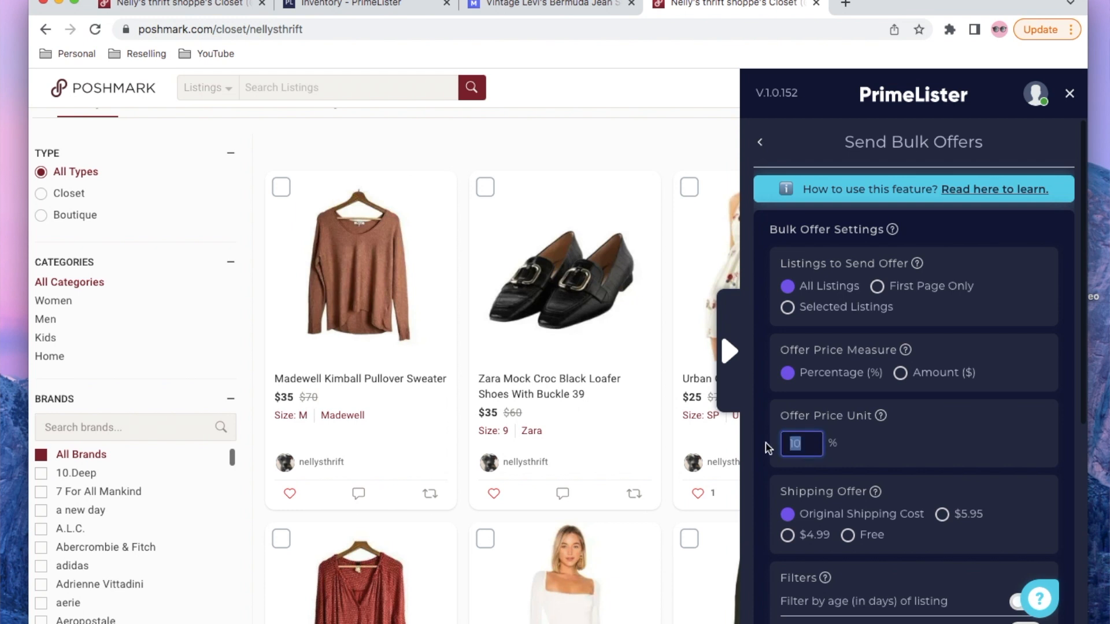
click(895, 447)
Set the bulk offer's shipping discount option to $5.95, start sending bulk offers and cancel at the confirmation.
scroll(896, 447, down, 2)
scroll(895, 447, down, 3)
scroll(895, 447, up, 3)
click(942, 408)
scroll(938, 408, down, 4)
click(952, 507)
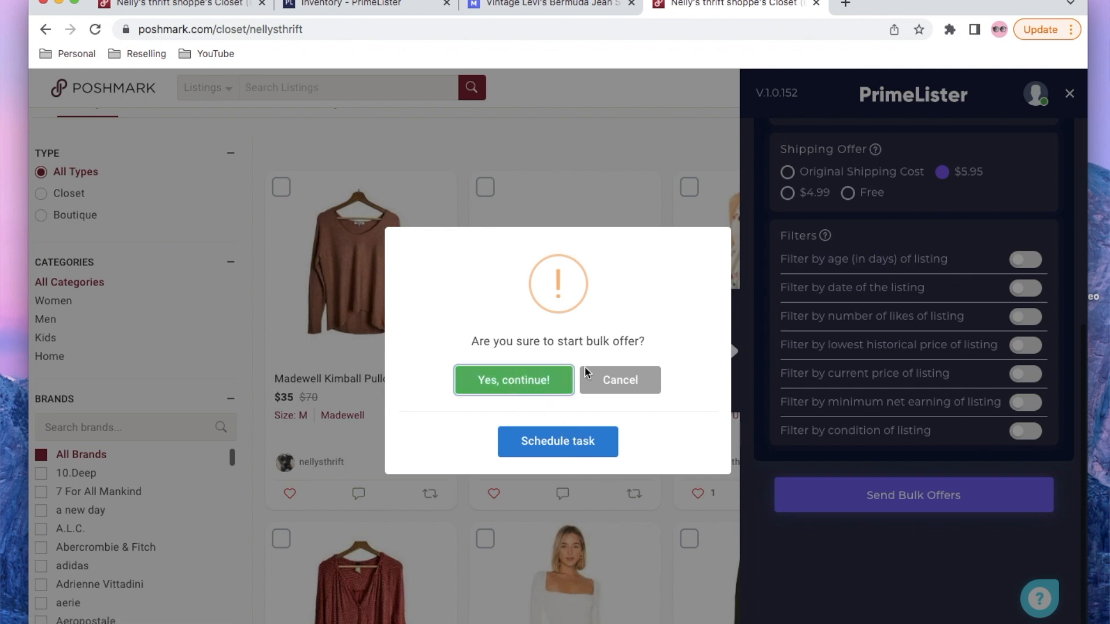
click(630, 379)
scroll(939, 215, up, 6)
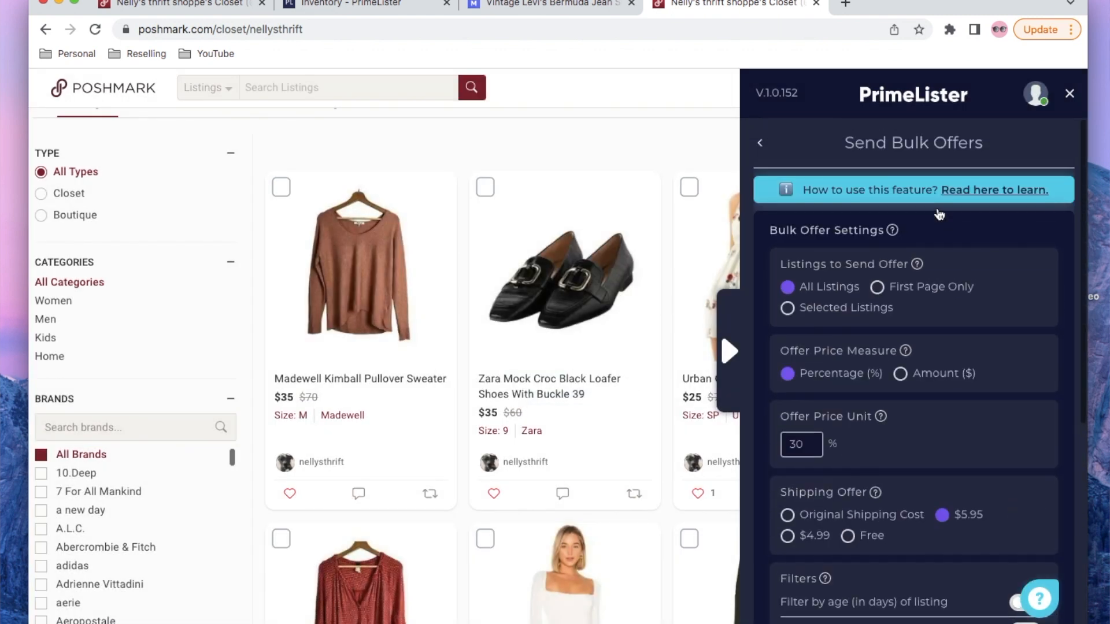
Open Bulk Price Update and review its listing, price calculation, update type and filter settings.
click(760, 145)
click(1018, 361)
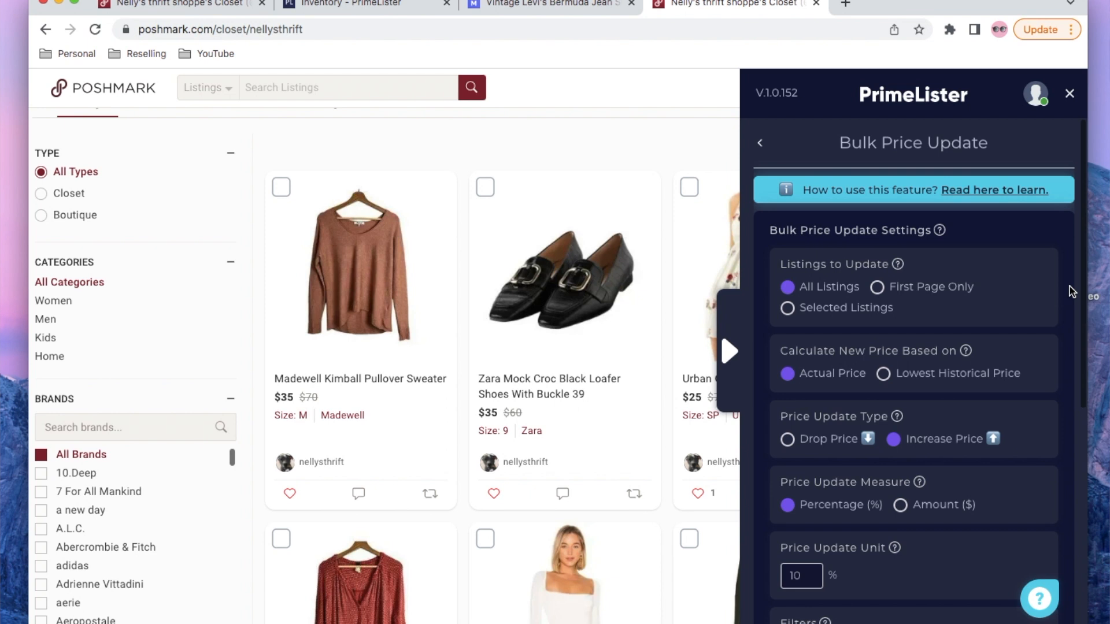
scroll(866, 429, down, 5)
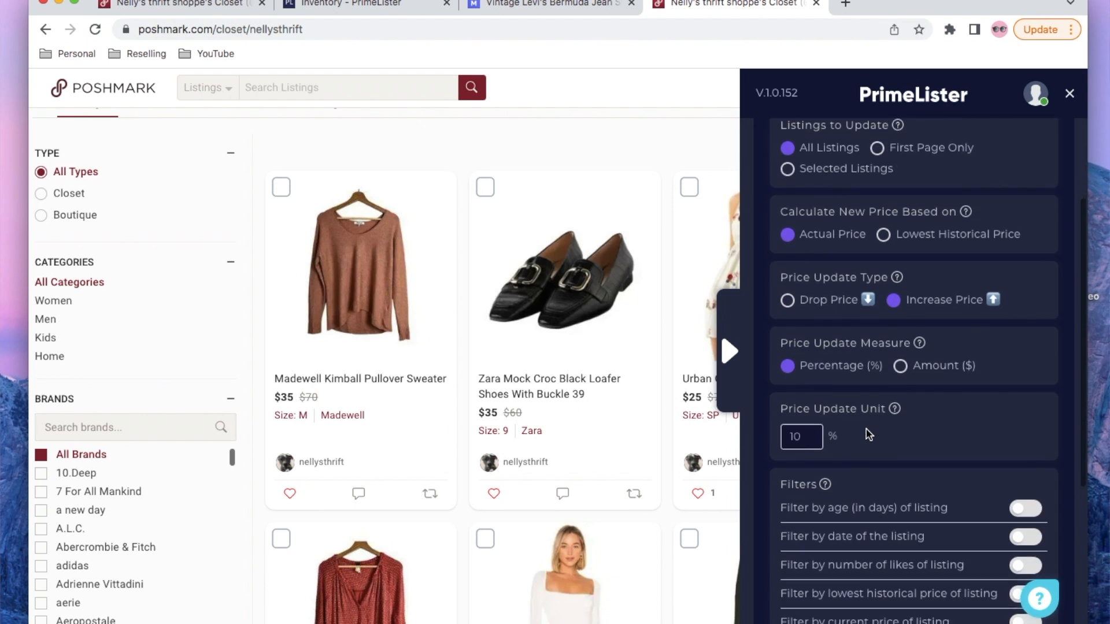
scroll(867, 429, down, 4)
scroll(816, 333, up, 7)
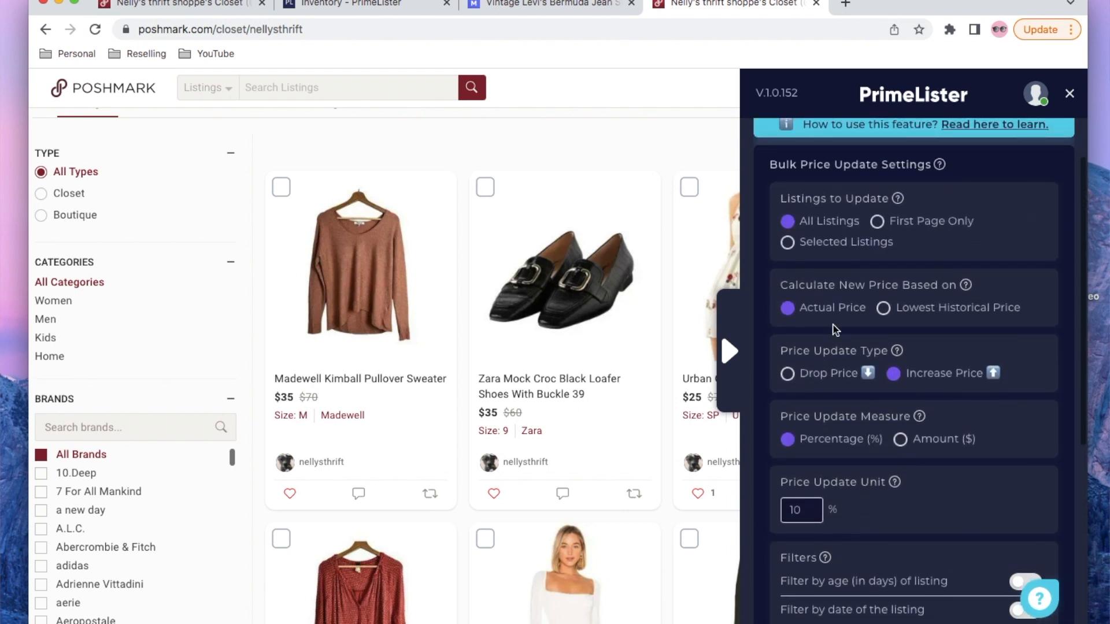
Set the bulk price update unit to 20% and the price update type to Drop Price.
click(803, 509)
double_click(804, 509)
text(20)
click(789, 375)
scroll(798, 517, down, 3)
scroll(796, 516, down, 1)
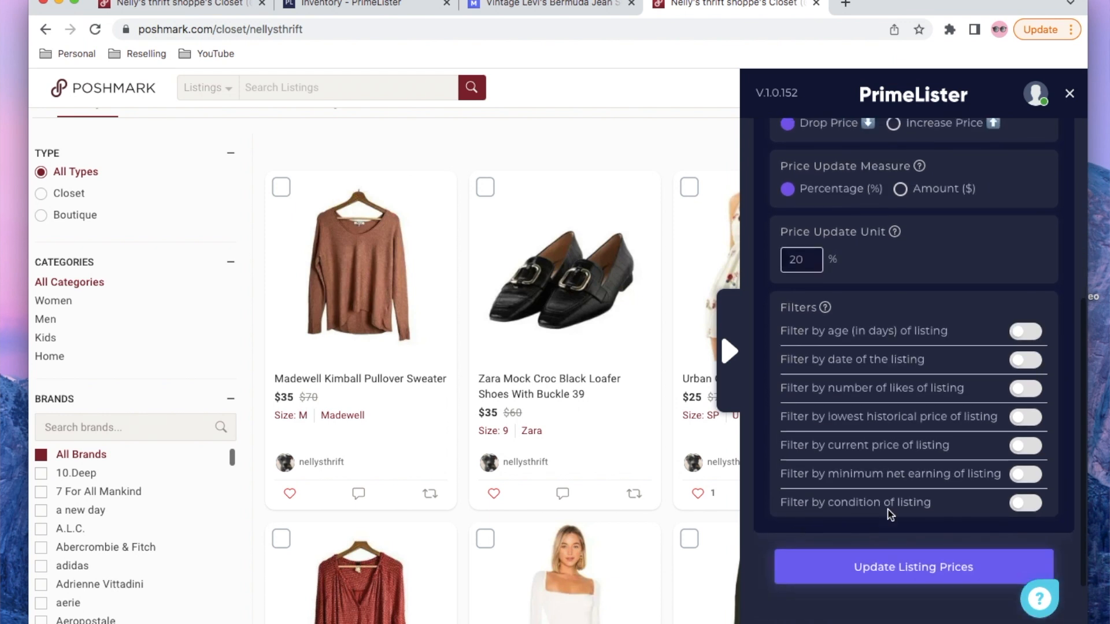
scroll(866, 366, up, 5)
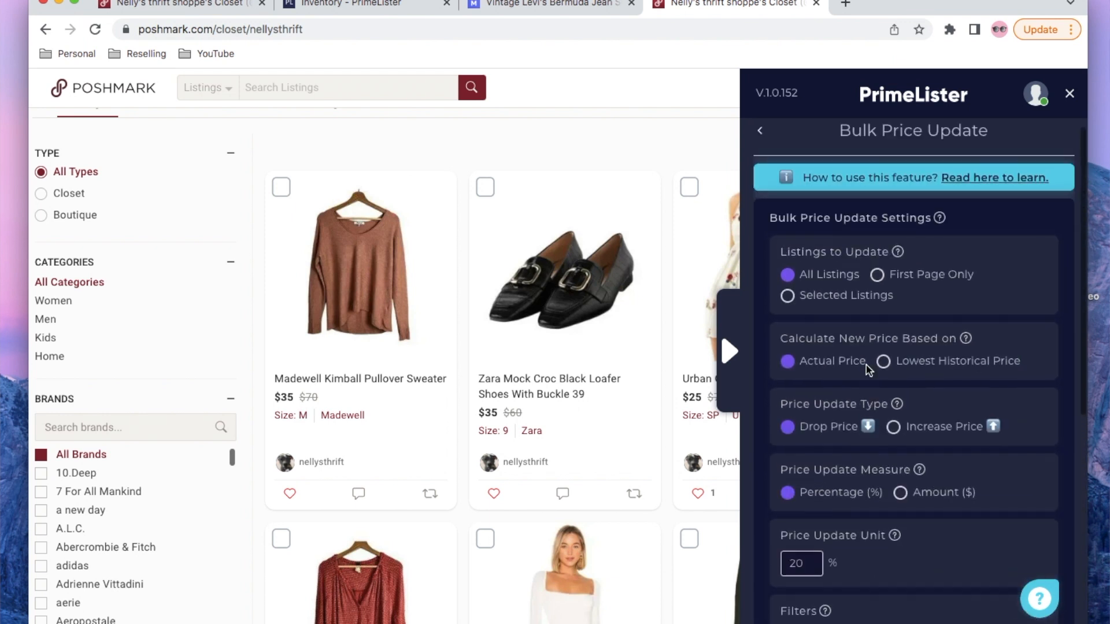
Switch the price update type to Increase Price and review the available filters.
scroll(866, 365, down, 2)
scroll(866, 365, down, 1)
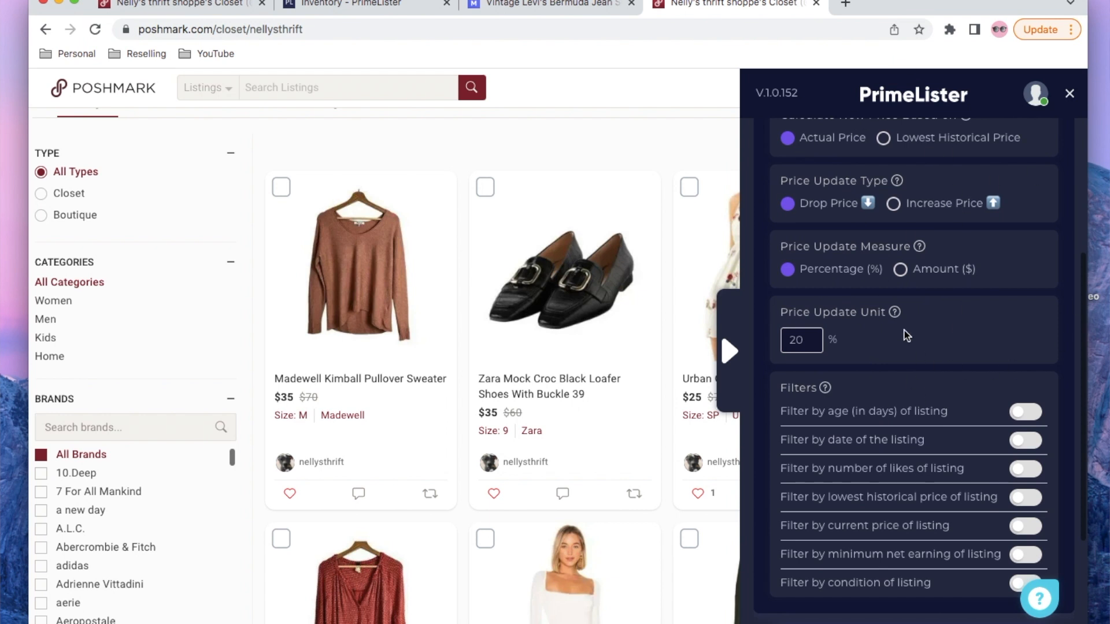
scroll(838, 411, up, 3)
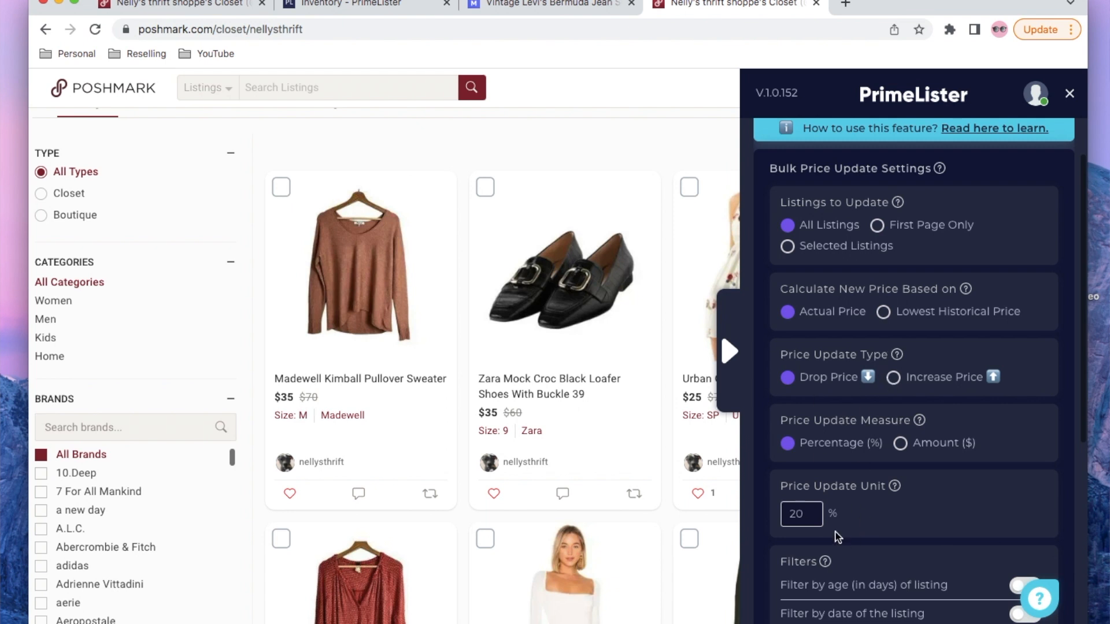
click(895, 381)
scroll(804, 514, down, 5)
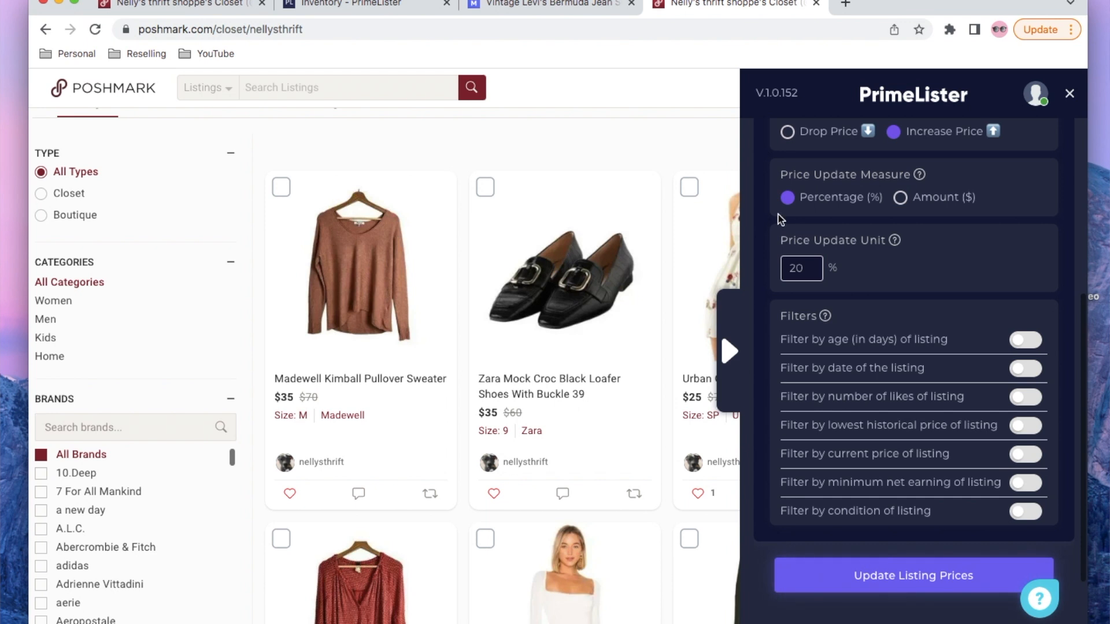
scroll(780, 218, up, 5)
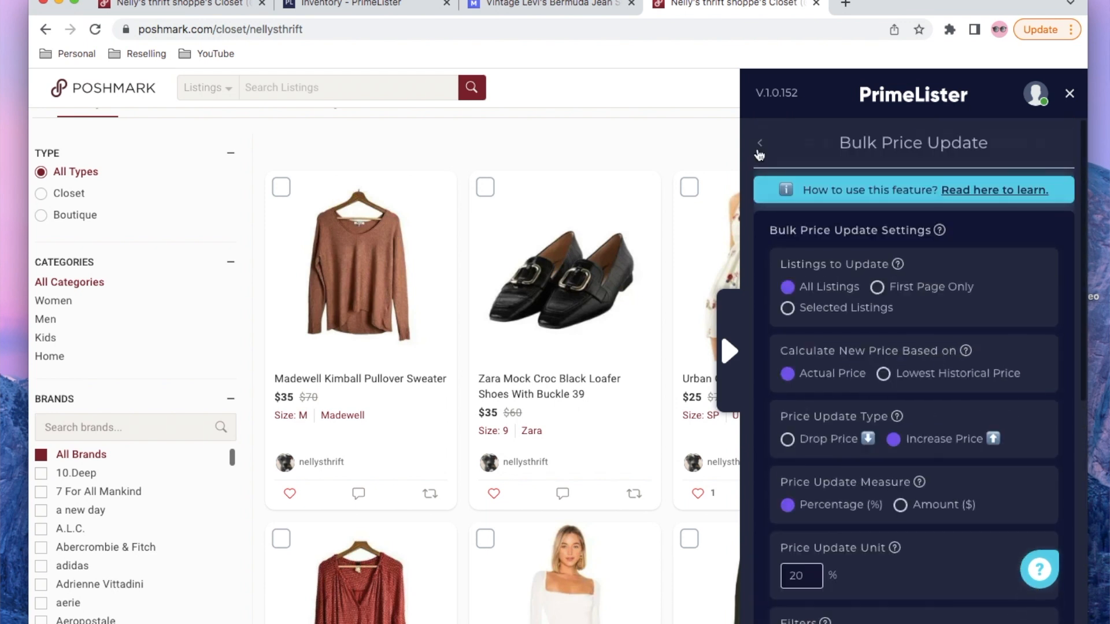
Open the Relist settings and enable the filter by date of the listing.
click(759, 145)
click(1007, 416)
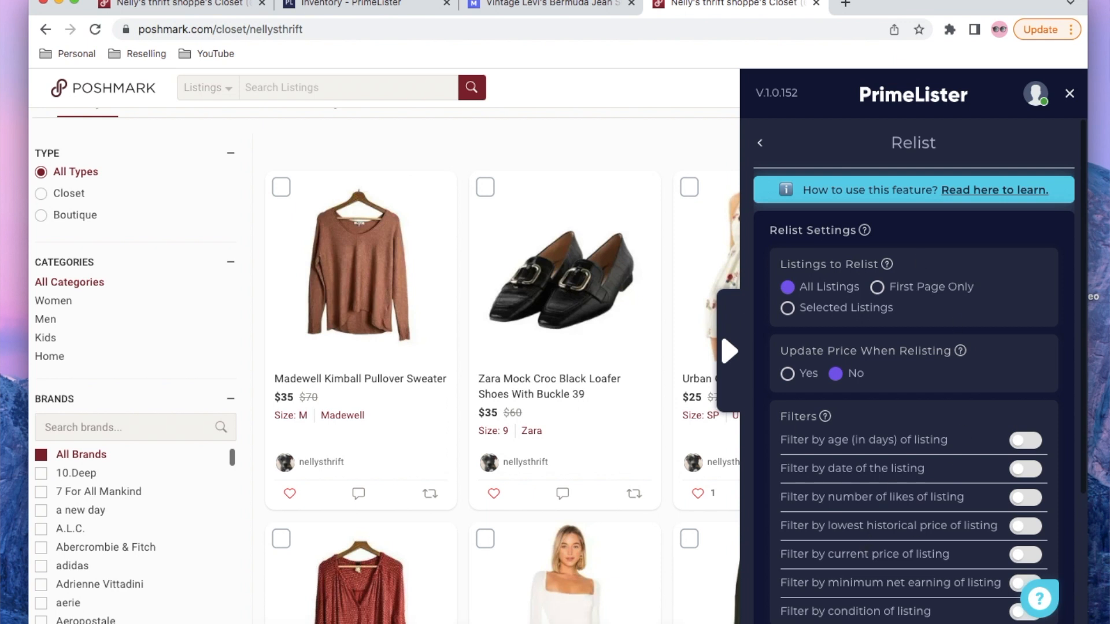
scroll(895, 514, down, 3)
click(1025, 391)
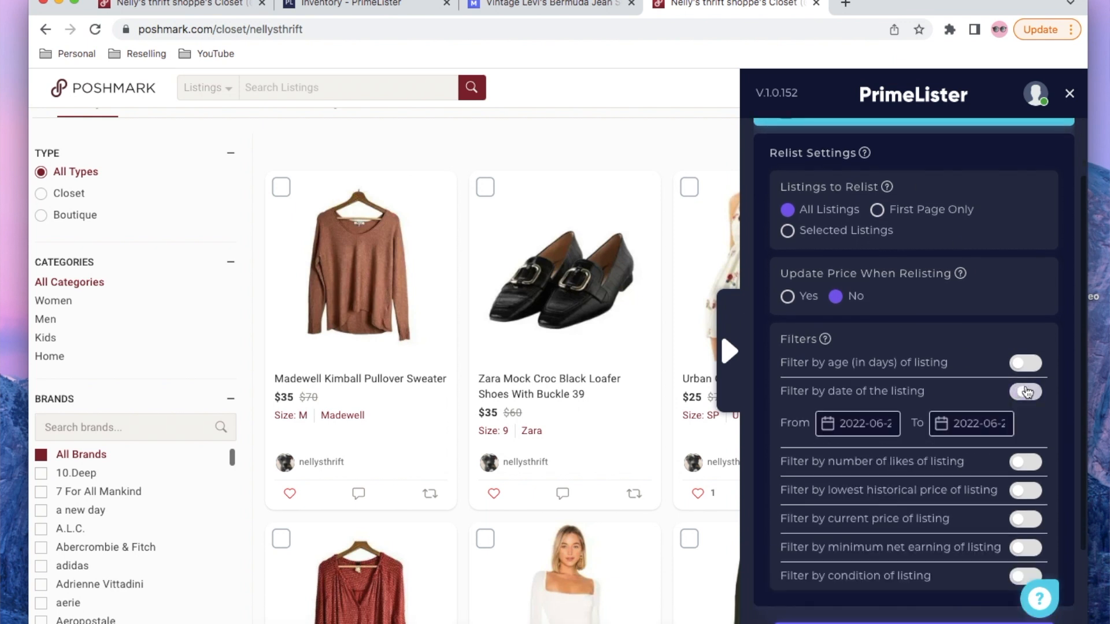
Set the From date of the relist date filter to 2021-12-01.
click(868, 431)
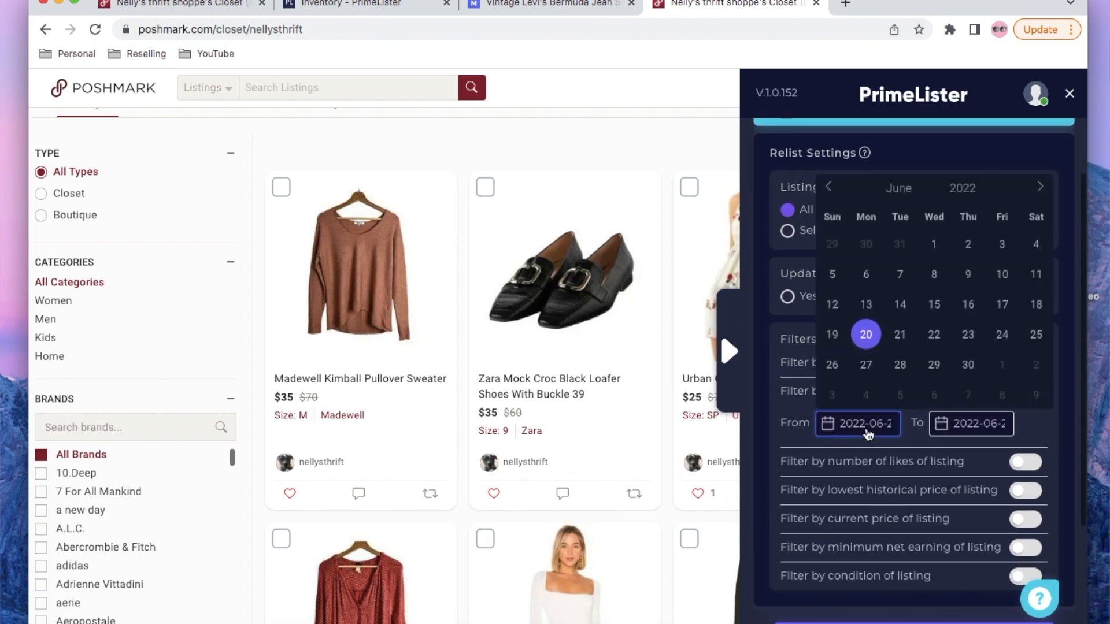
click(828, 193)
click(828, 194)
click(828, 194)
click(827, 193)
click(827, 193)
click(827, 194)
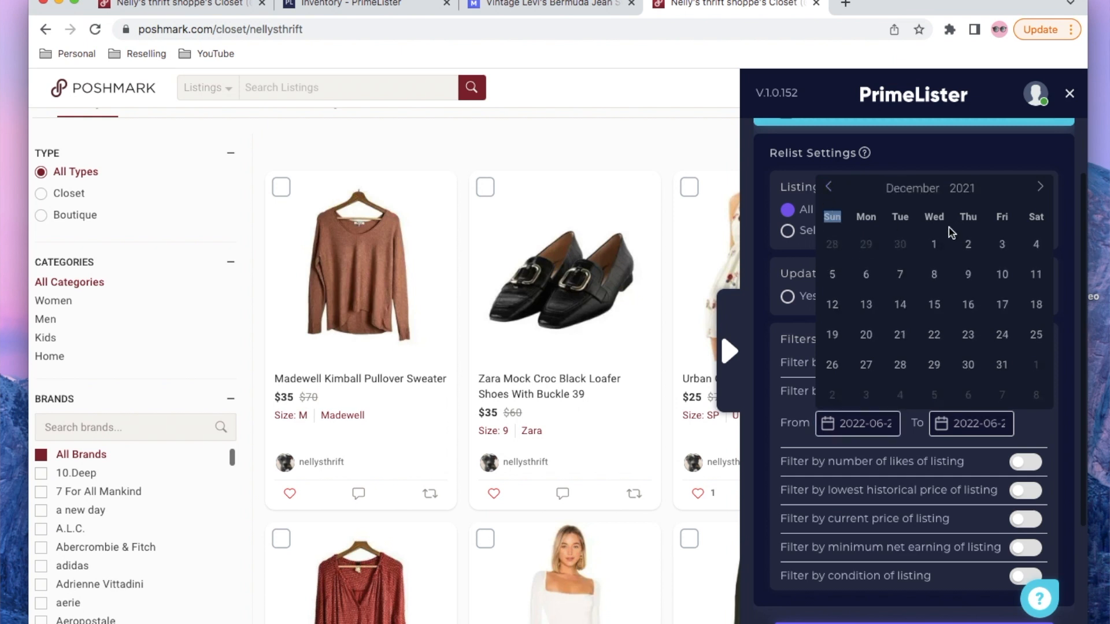
click(941, 243)
Set the To date of the relist date filter to March 31, 2022.
click(972, 428)
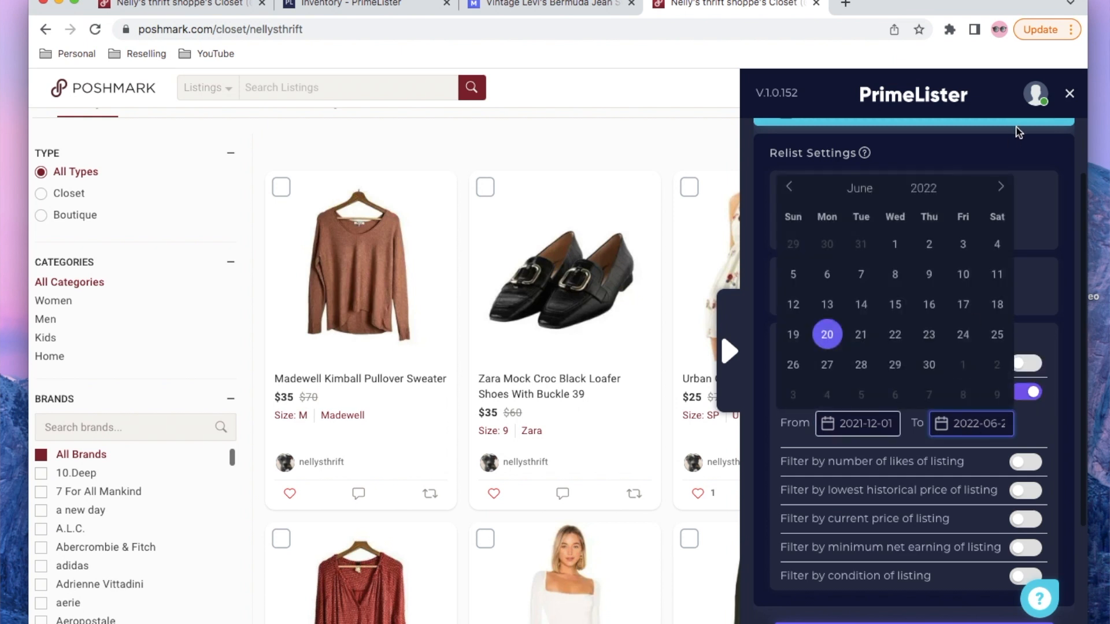
click(789, 193)
click(789, 193)
click(790, 193)
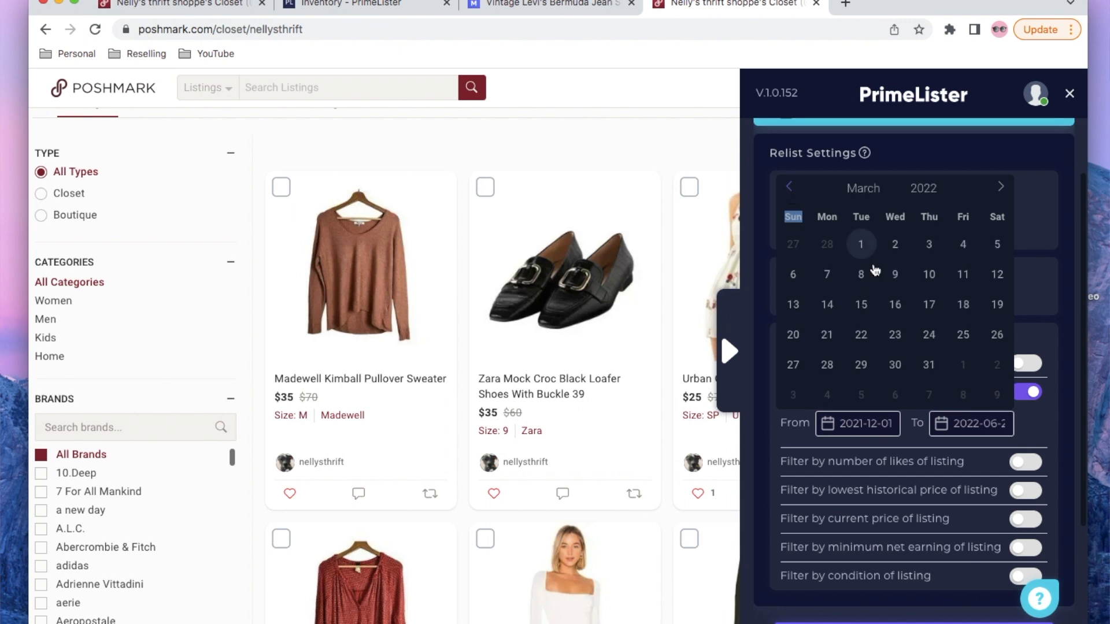
click(930, 364)
scroll(934, 354, down, 1)
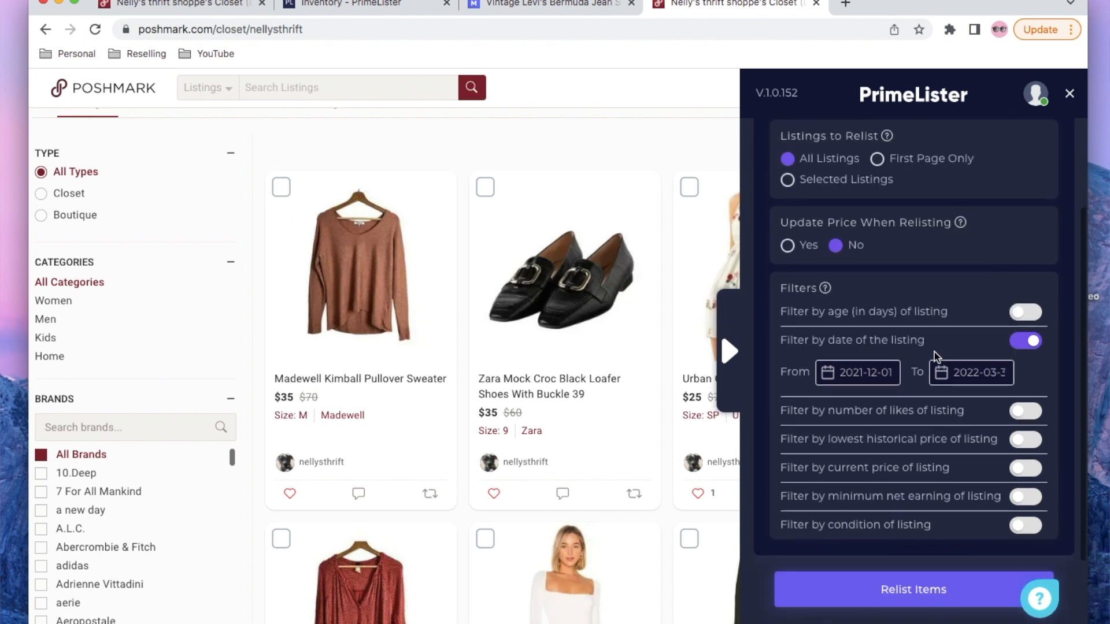
Schedule the relisting of the filtered items for 06/20/2022 at 9:00 PM.
scroll(934, 354, up, 2)
scroll(827, 238, down, 3)
click(870, 488)
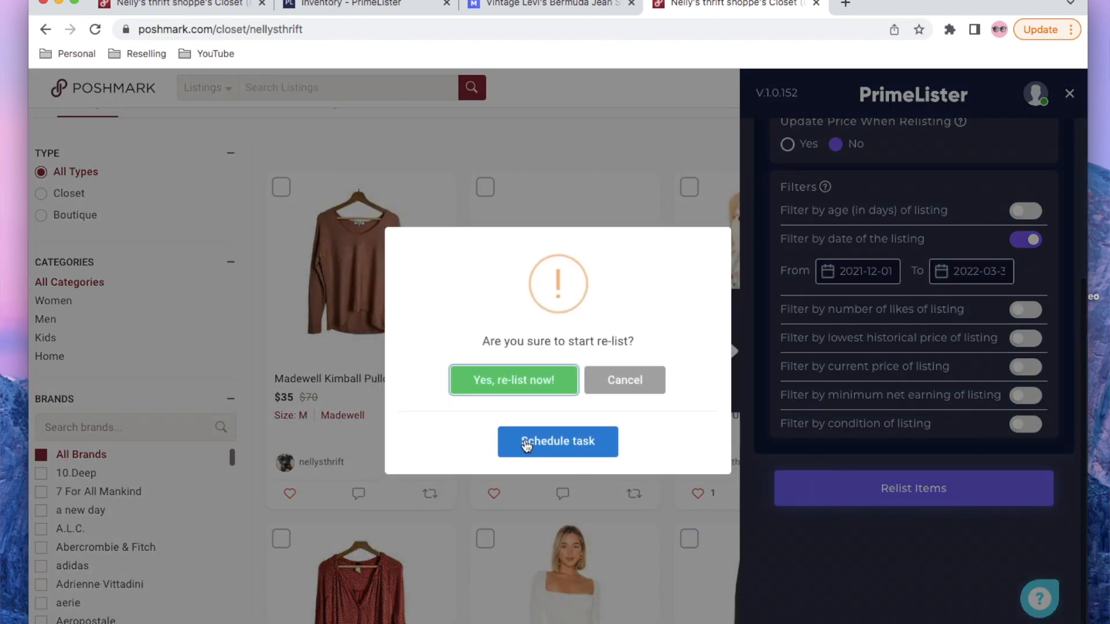
click(526, 443)
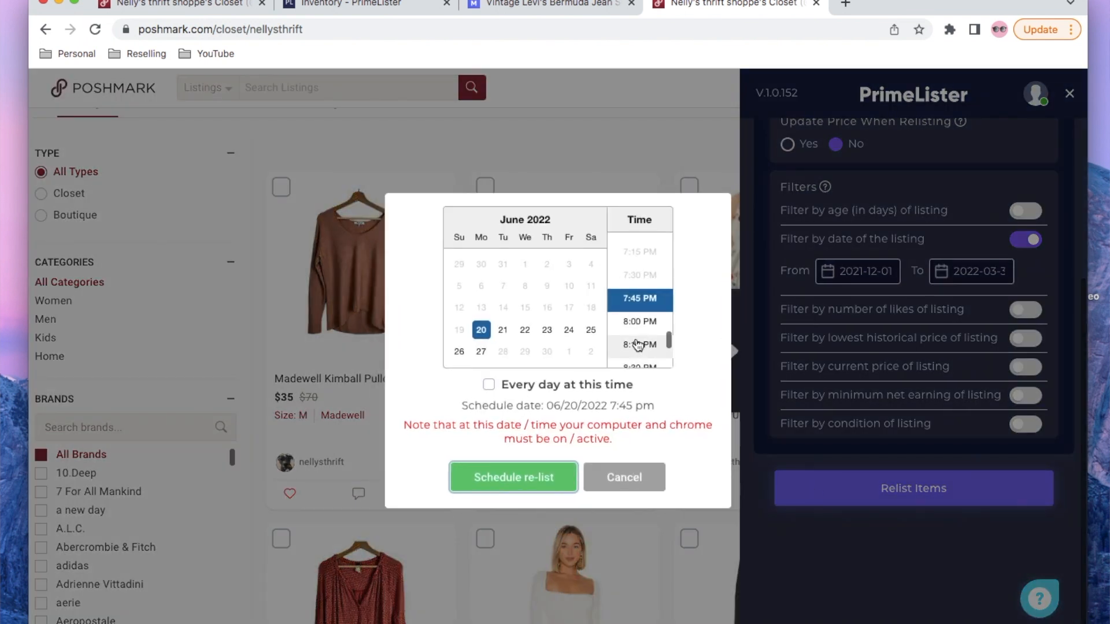
scroll(640, 327, down, 3)
click(640, 317)
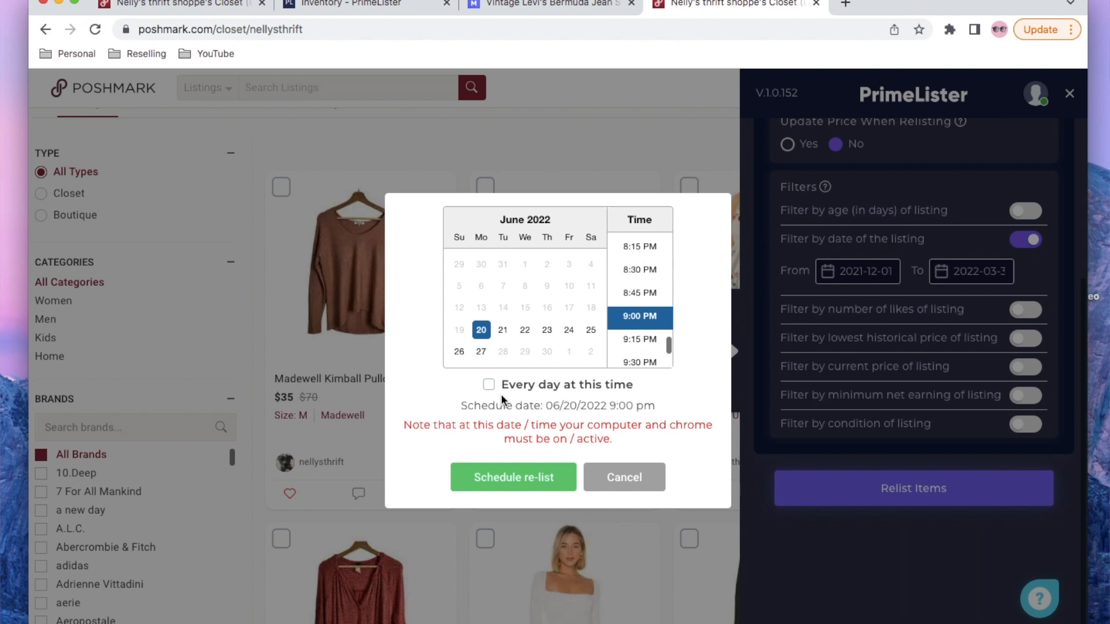
click(486, 478)
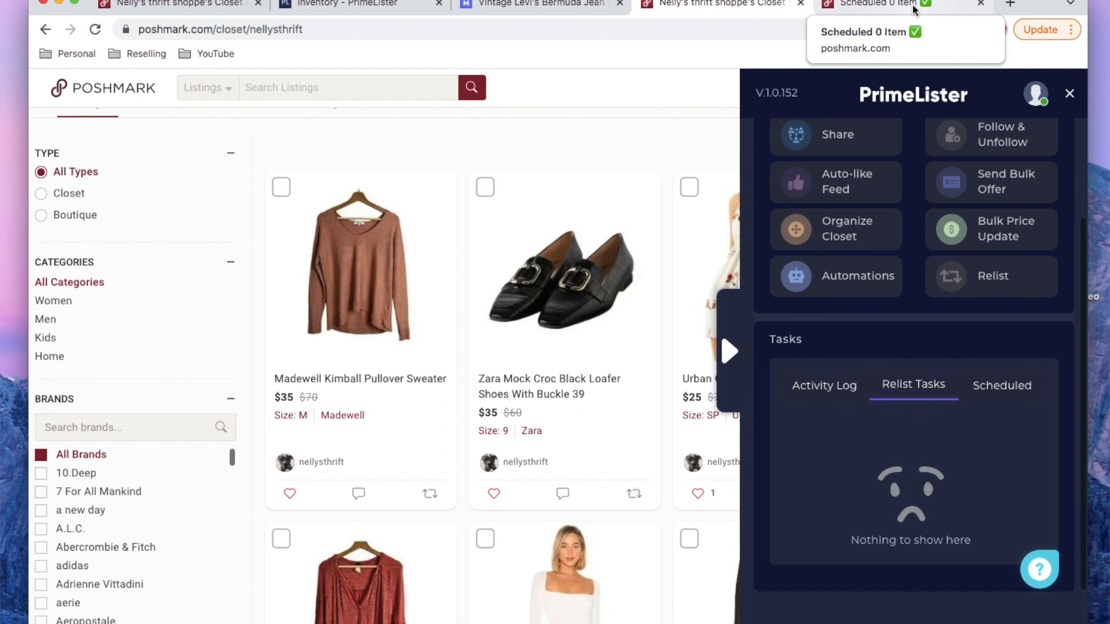
Close the PrimeLister panel on Poshmark and open it on Mercari's active listings page.
click(740, 360)
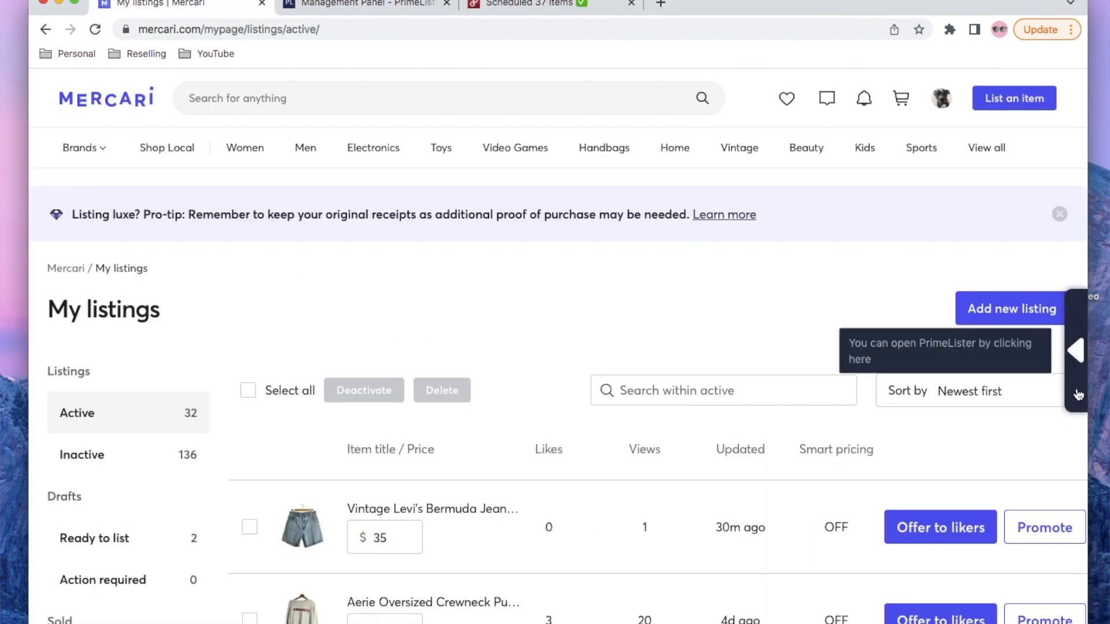
click(1076, 350)
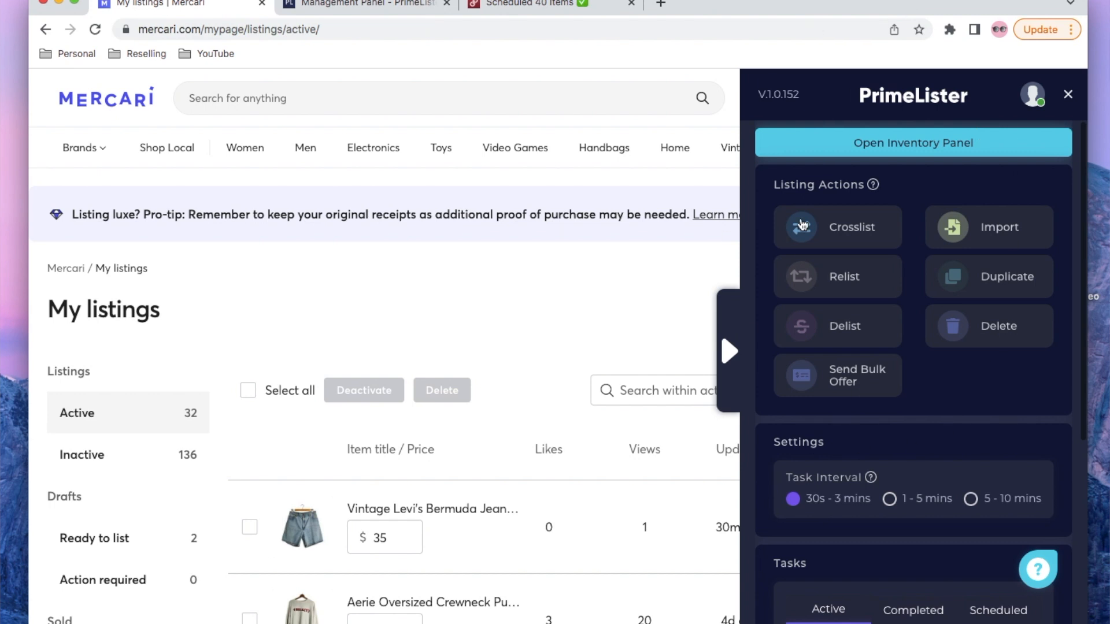
scroll(849, 234, down, 1)
scroll(849, 234, up, 1)
Send a 20% bulk offer for the Aerie crewneck, Reformation floral top, Lovers + Friends White Mini and Princess Polly crewneck listings.
scroll(685, 367, down, 4)
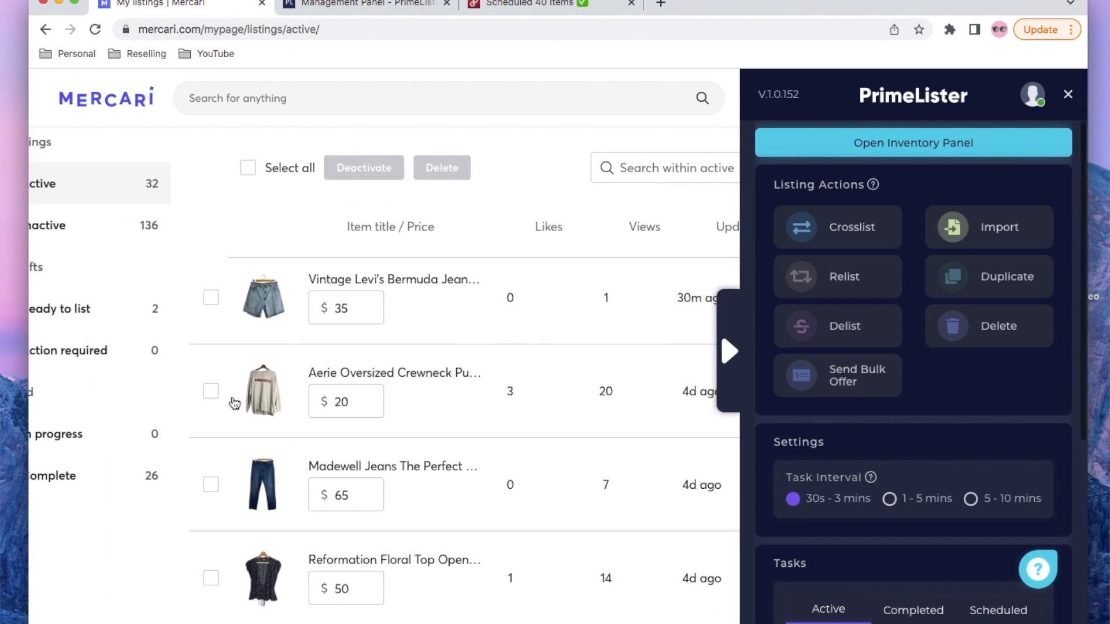
click(211, 393)
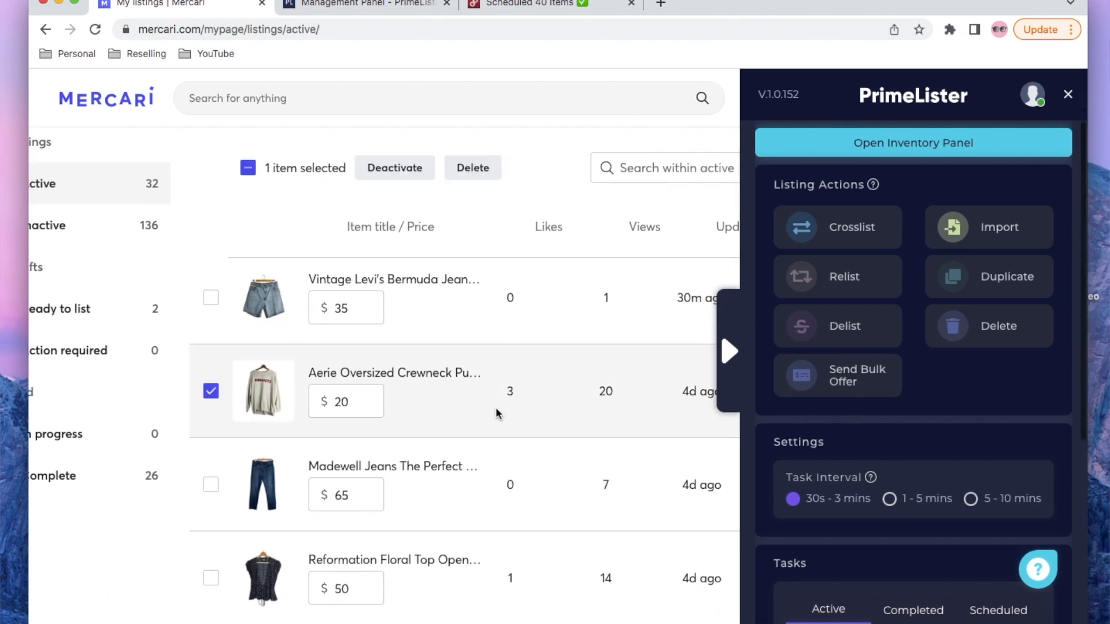
scroll(494, 407, down, 2)
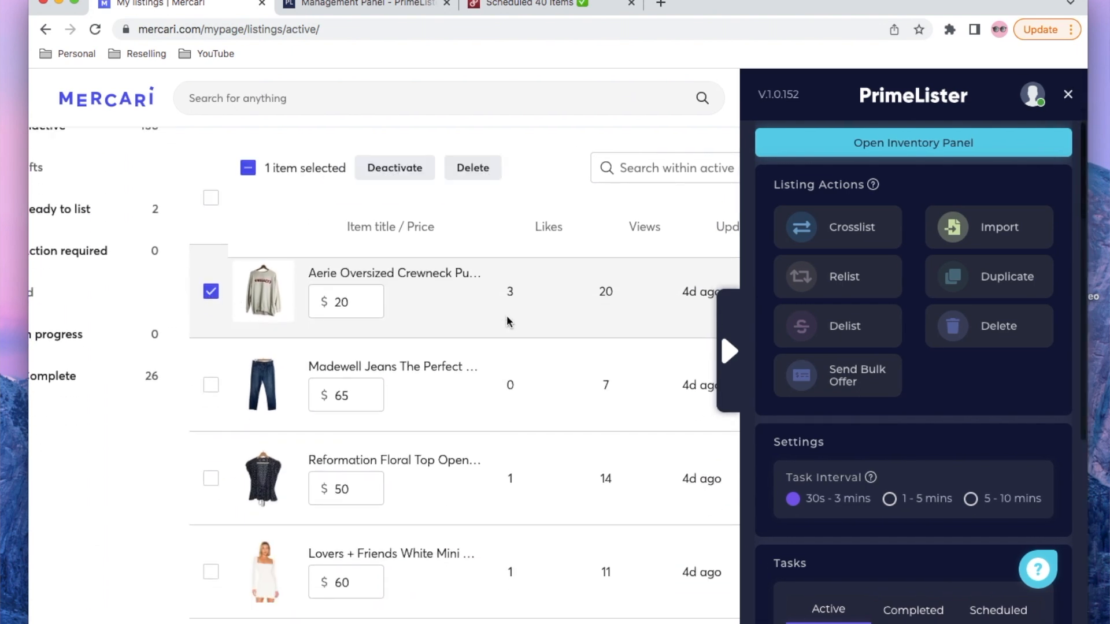
click(212, 479)
click(212, 573)
scroll(215, 574, down, 2)
scroll(214, 574, down, 12)
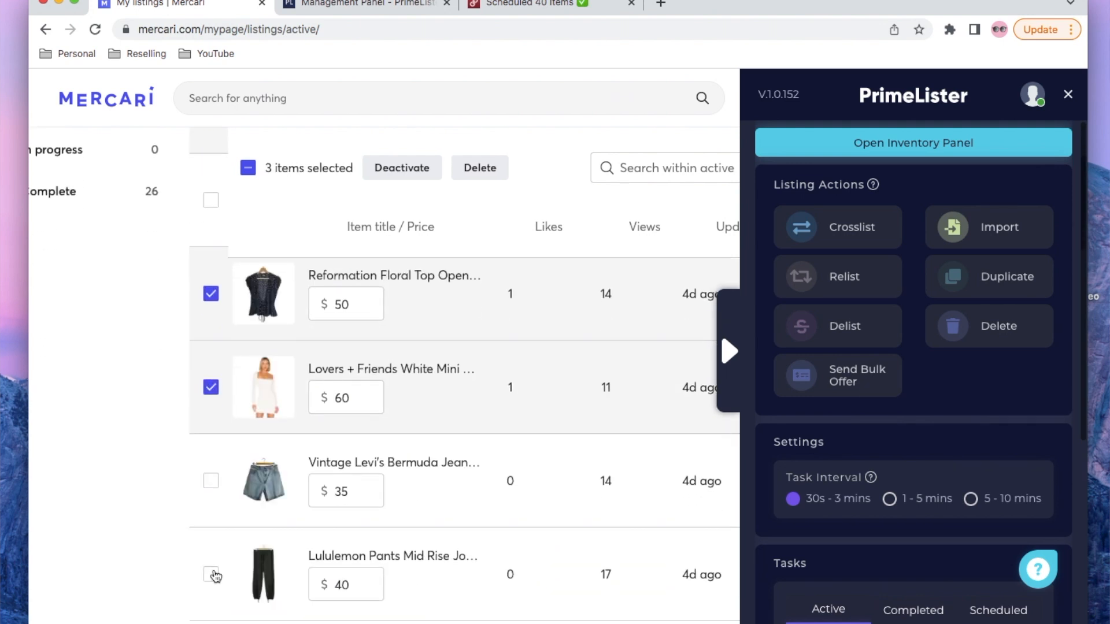
click(211, 495)
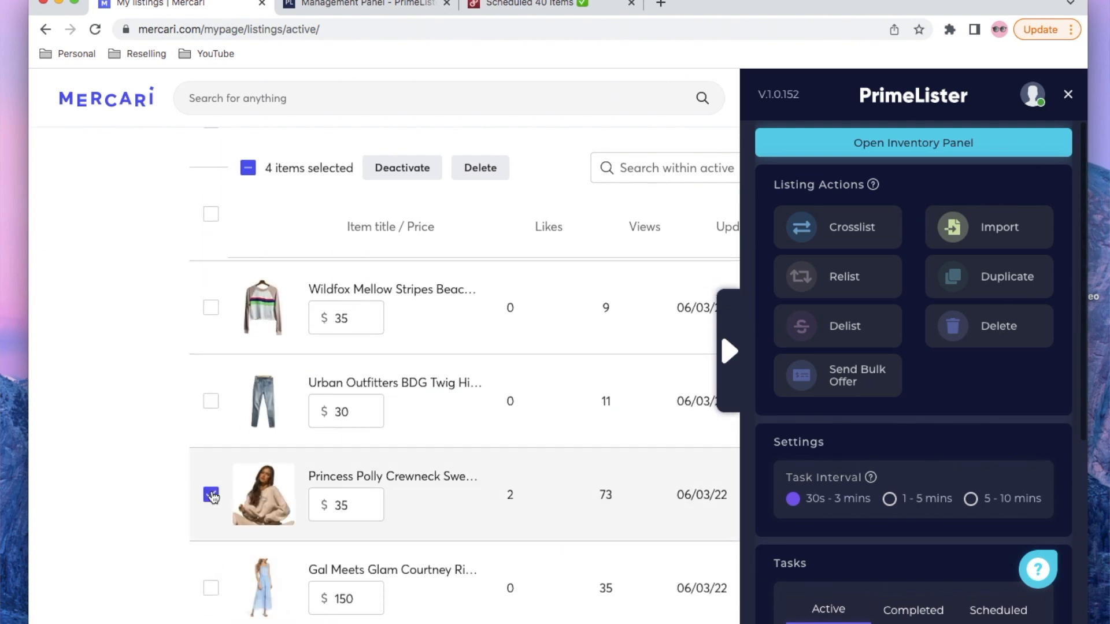
click(840, 379)
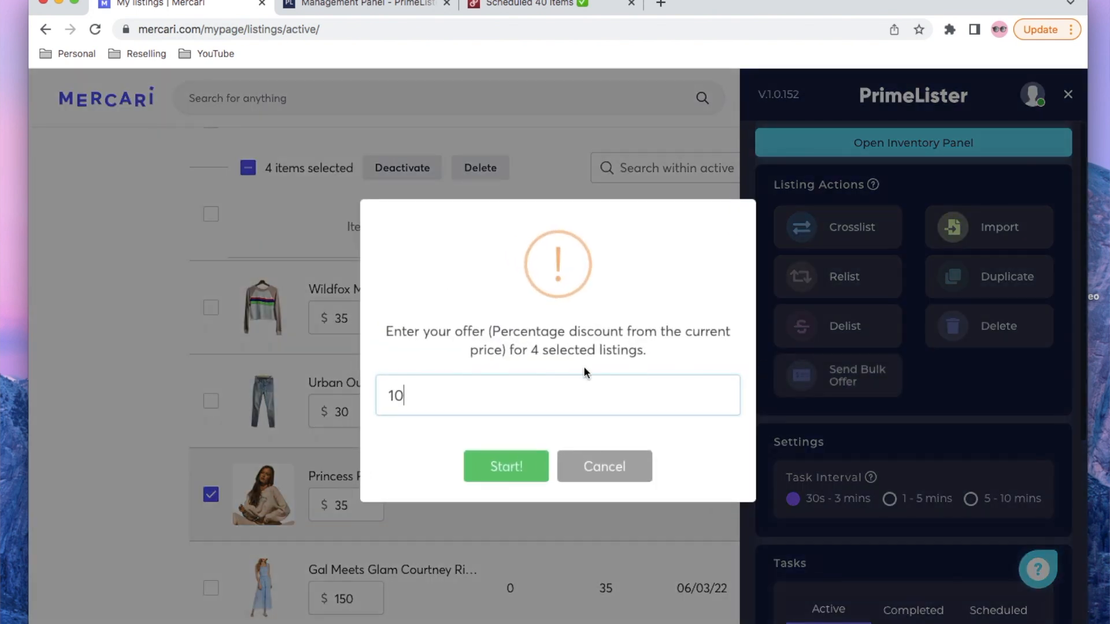
key(BackSpace)
key(BackSpace)
text(20)
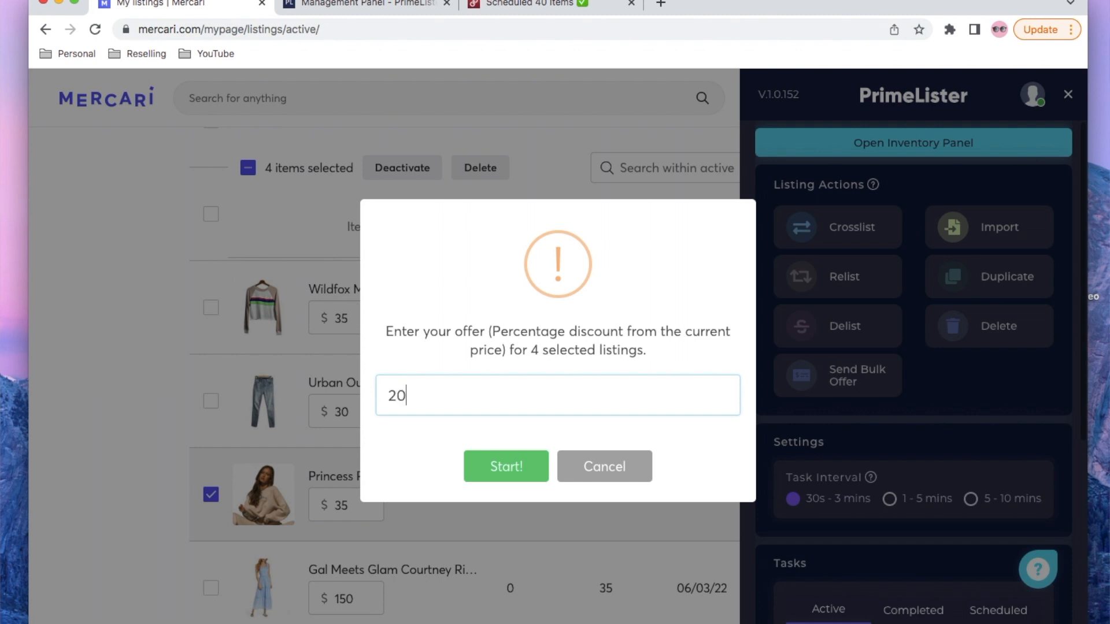
click(507, 467)
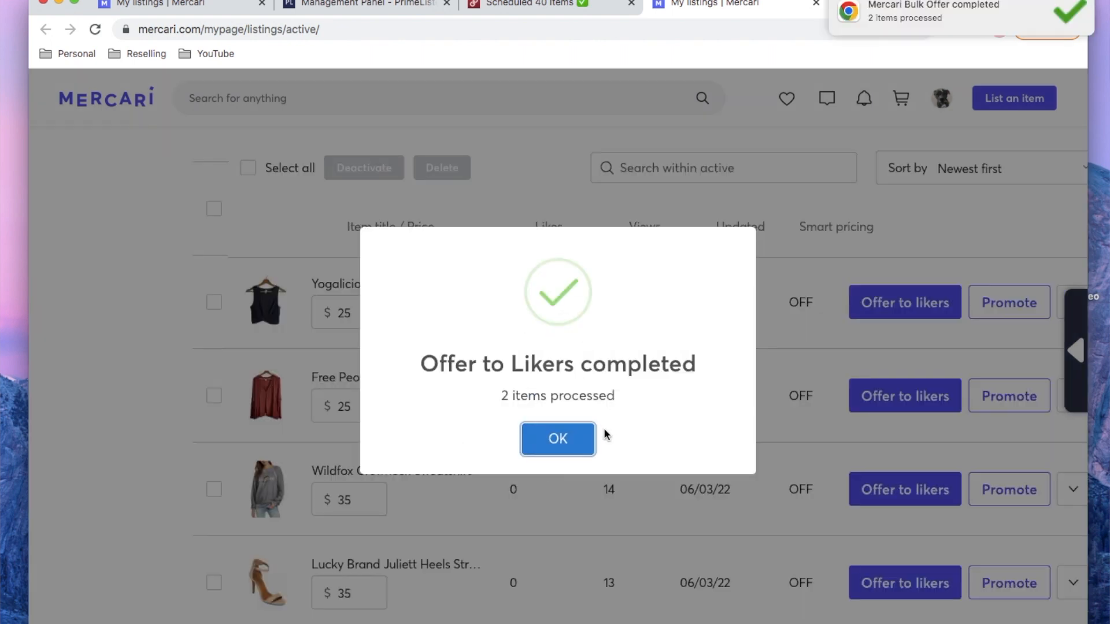
click(549, 446)
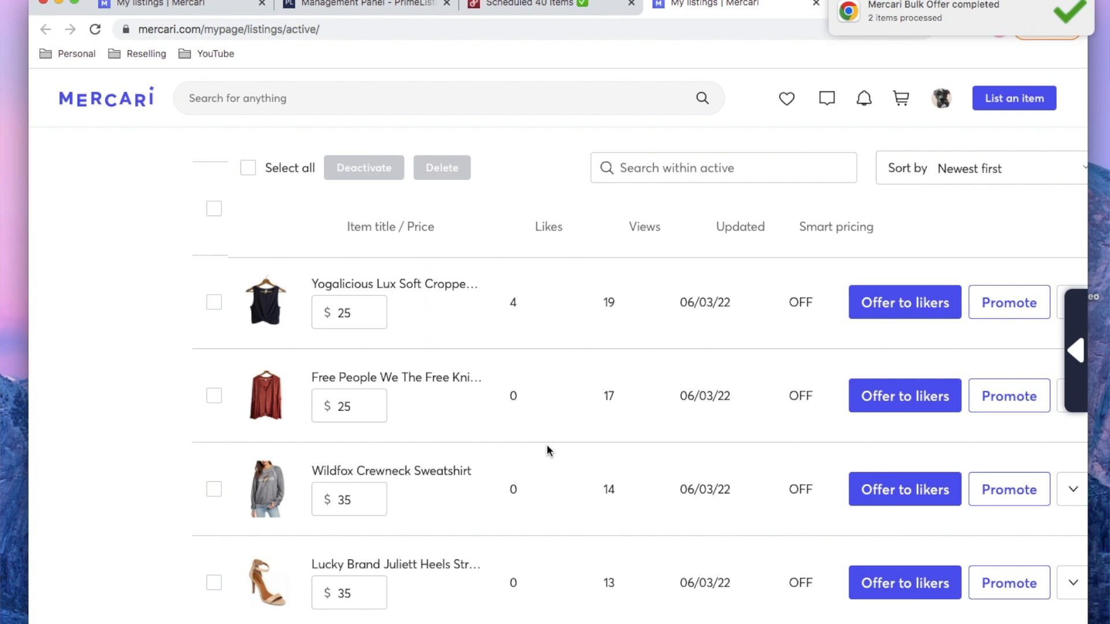
Relist the Lucky Brand Juliett heels and Braided Front Saddle crossbody listings immediately, and close the PrimeLister panel.
mouse_move(920, 1)
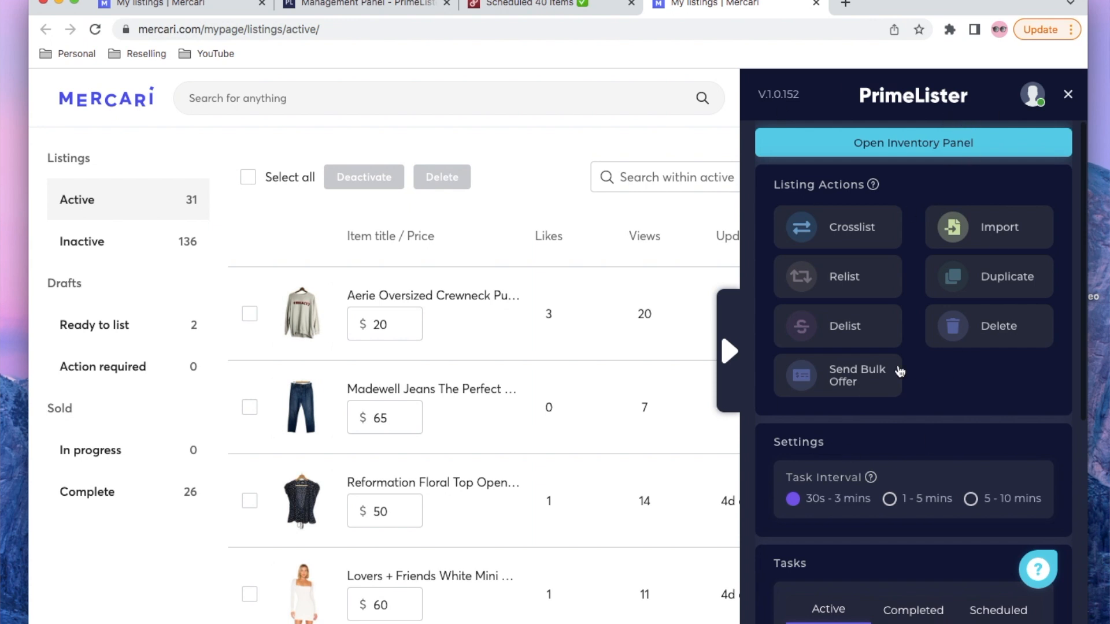
scroll(539, 501, down, 15)
scroll(539, 498, down, 10)
scroll(539, 498, up, 10)
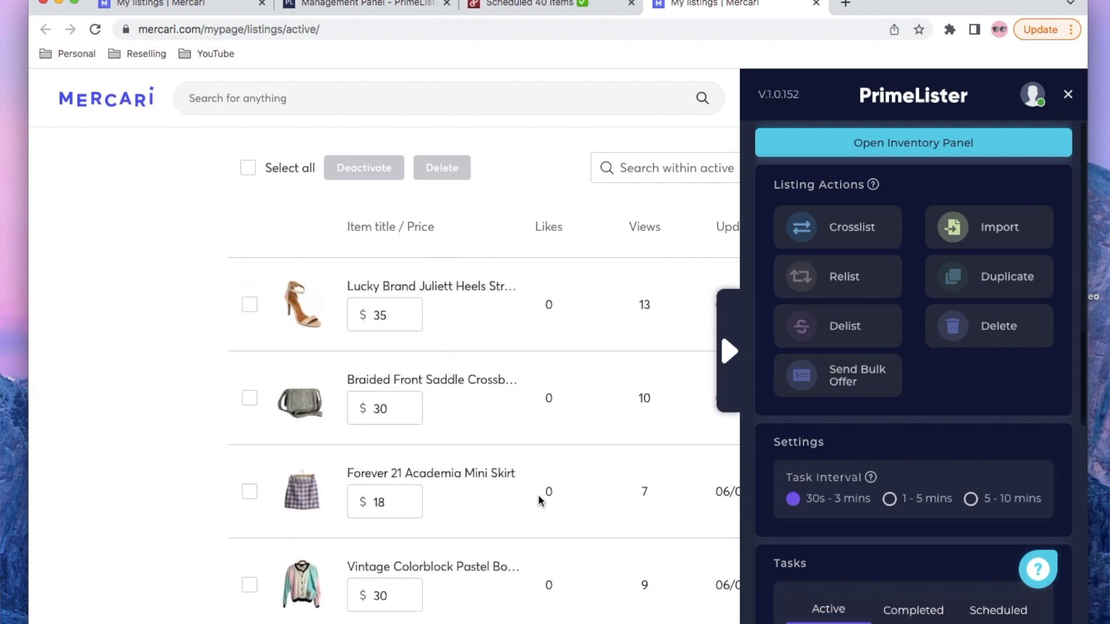
scroll(539, 494, up, 1)
click(249, 340)
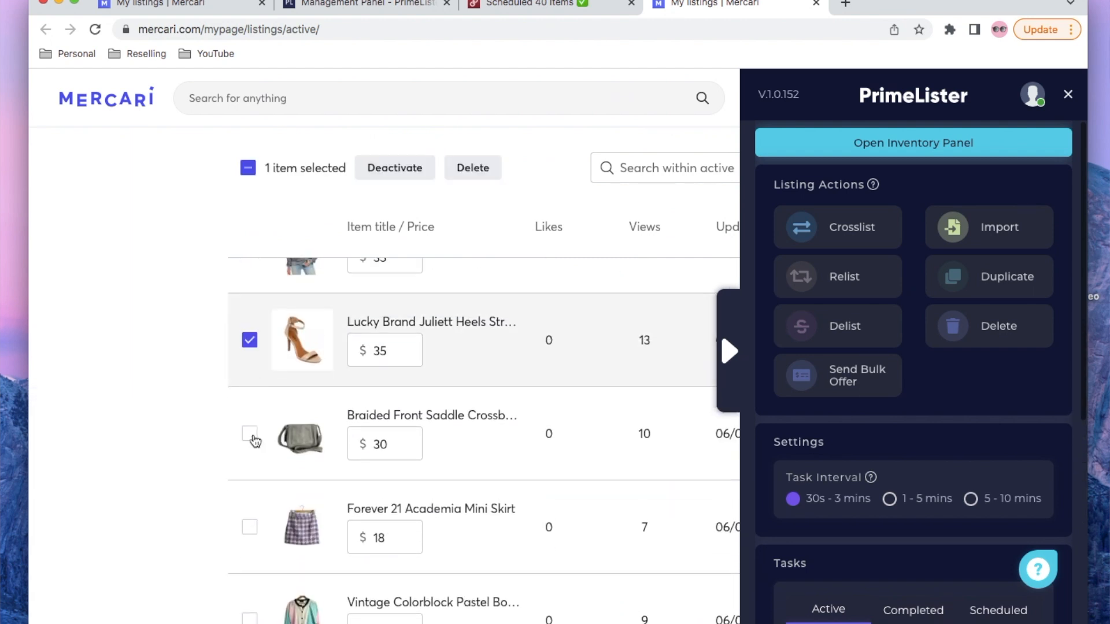
click(253, 436)
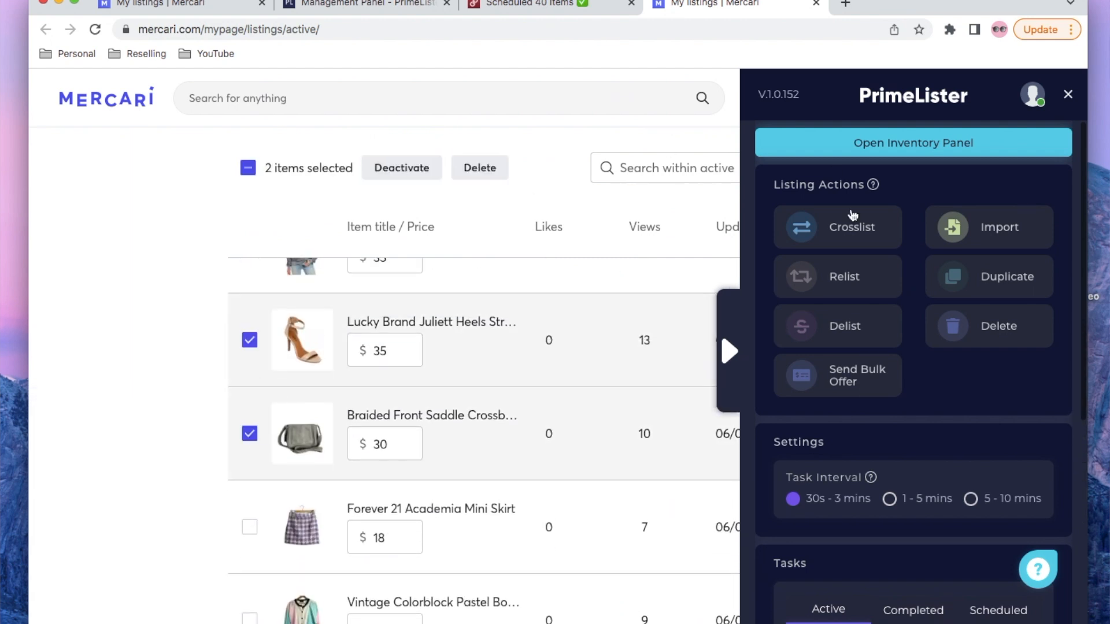
click(845, 281)
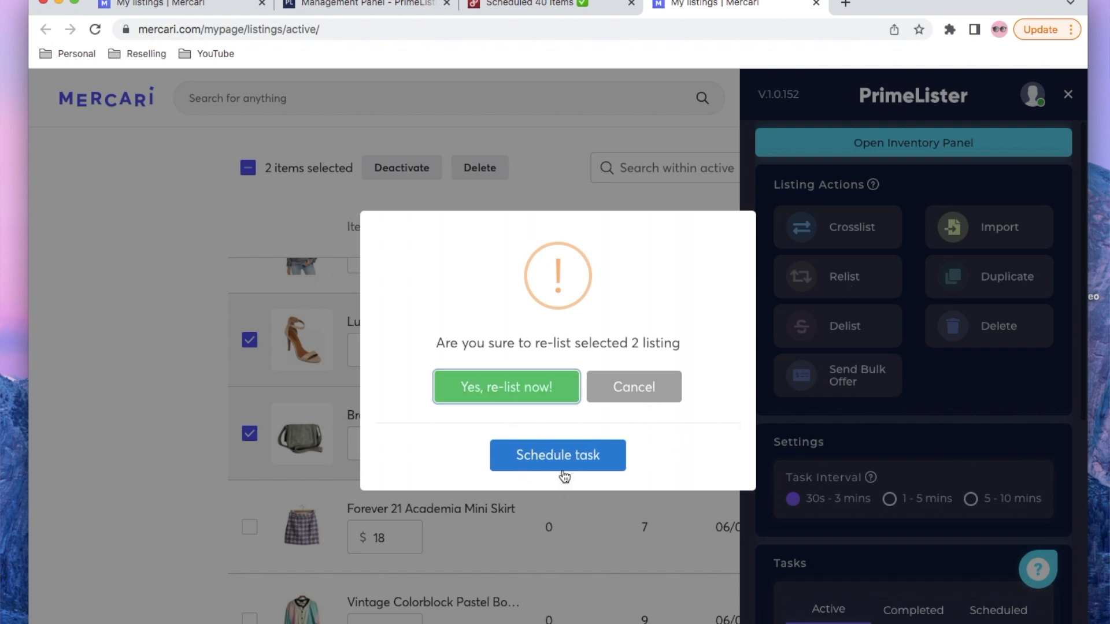
click(501, 392)
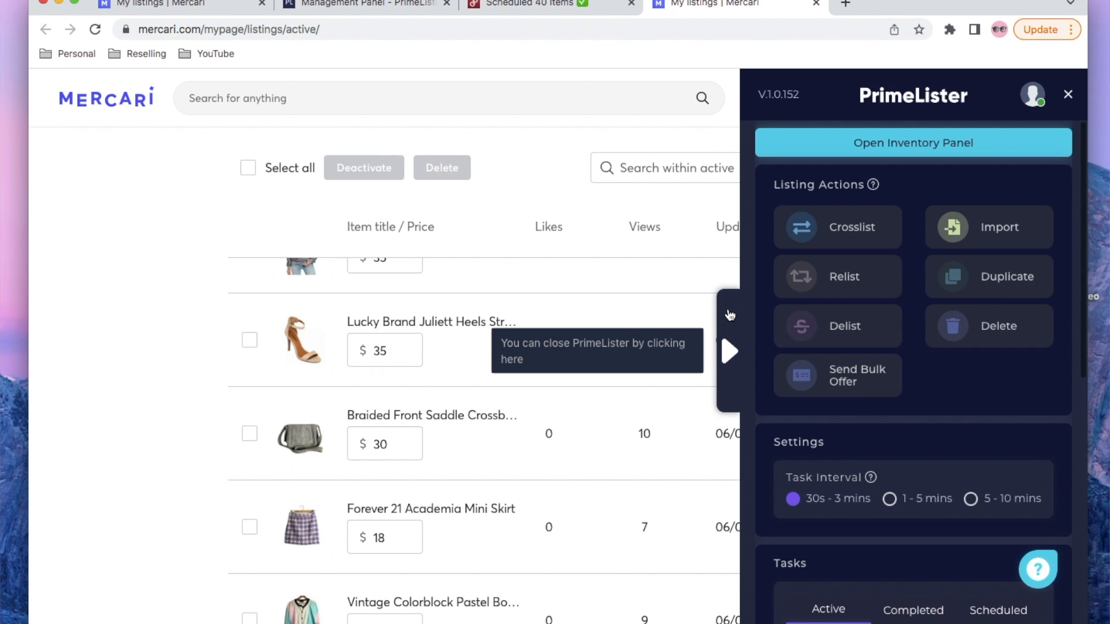
click(732, 349)
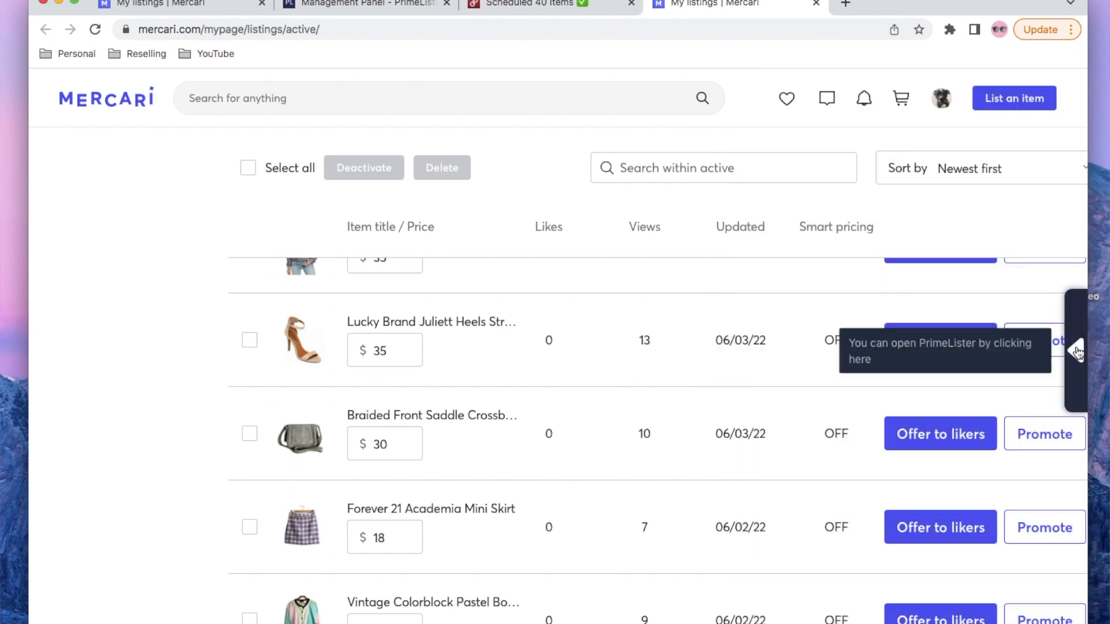